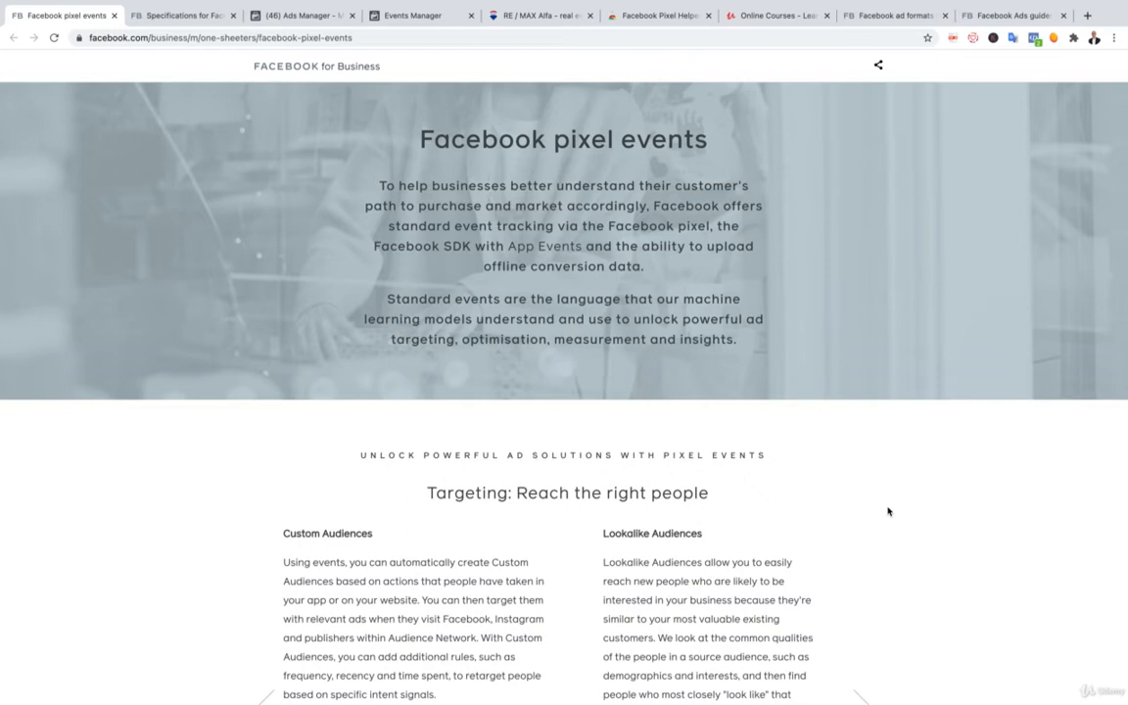
Step: Review the list of standard pixel events, and open the Business Help Center article on Facebook Pixel Standard Events at its events table
{"action": "scroll", "coordinate": [888, 511], "scroll_direction": "down", "scroll_amount": 5}
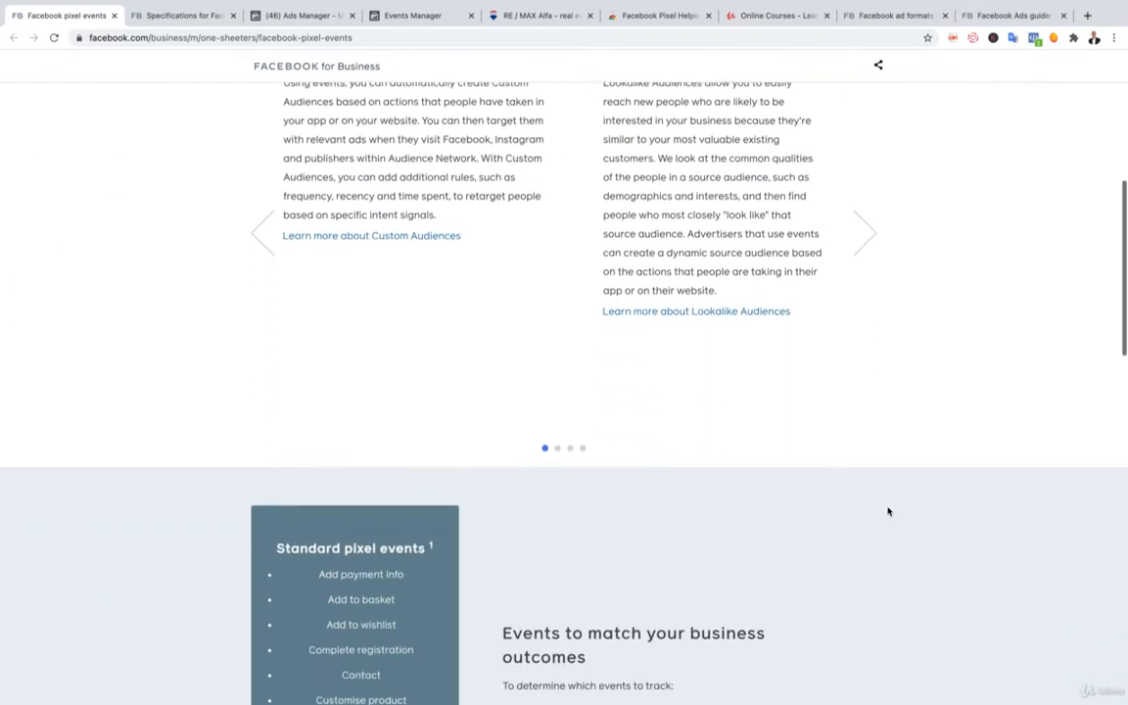
{"action": "scroll", "coordinate": [888, 511], "scroll_direction": "down", "scroll_amount": 4}
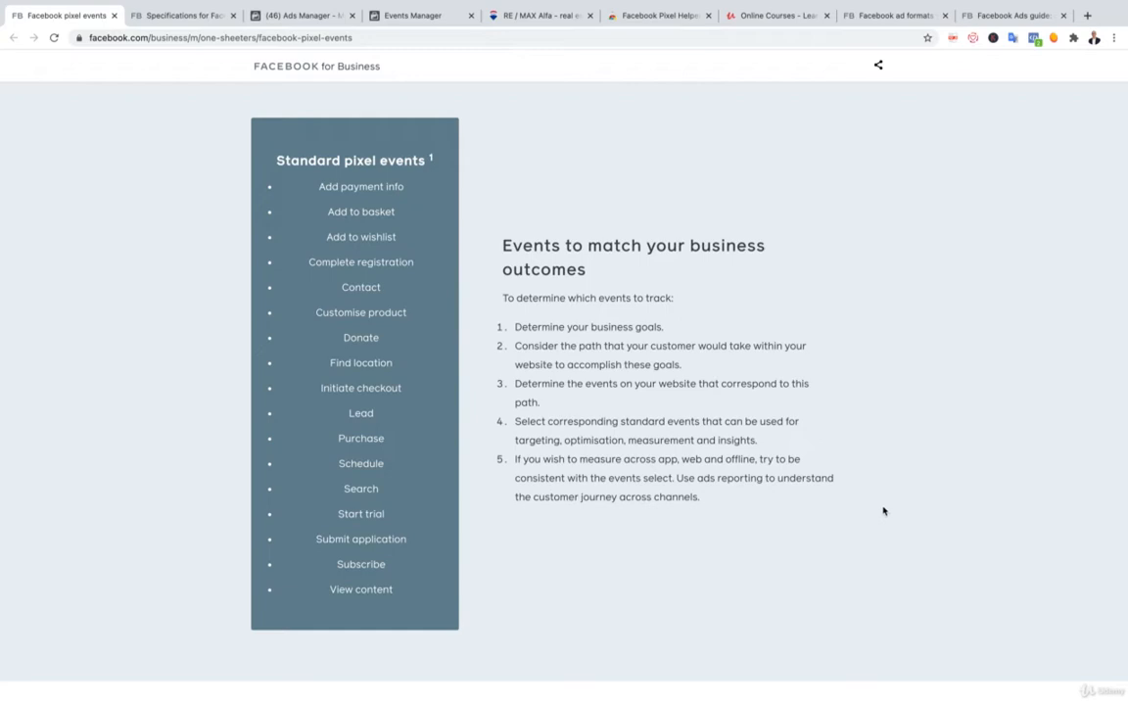
{"action": "left_click", "coordinate": [171, 15]}
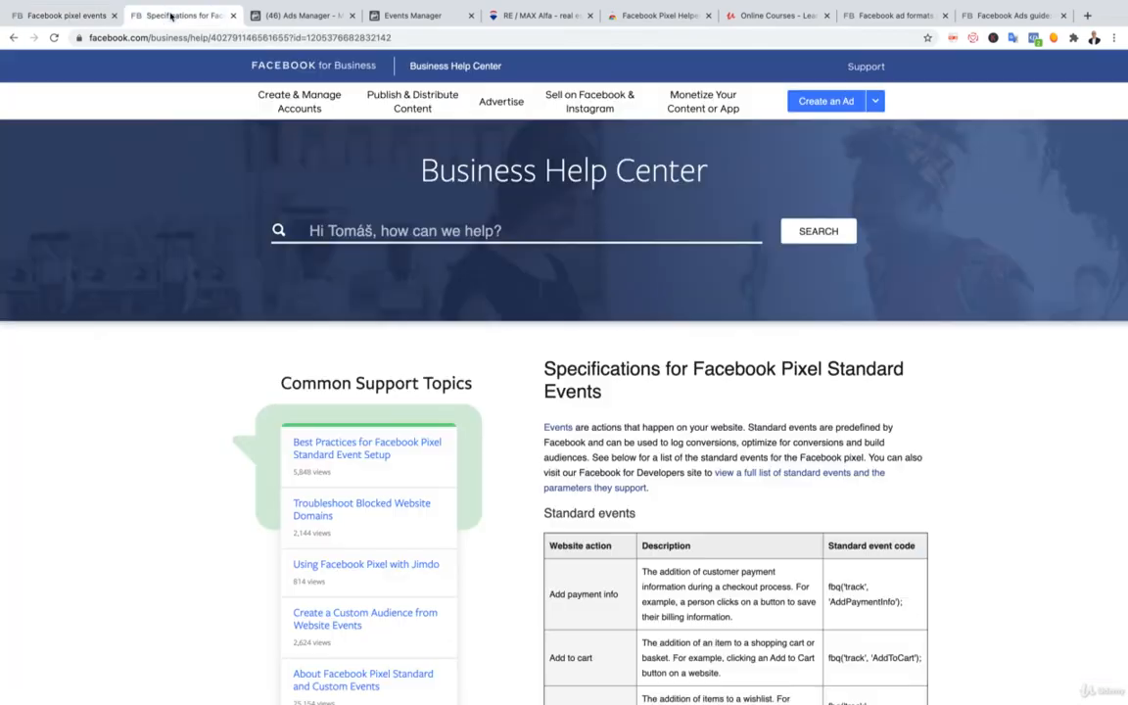
{"action": "scroll", "coordinate": [181, 349], "scroll_direction": "down", "scroll_amount": 2}
{"action": "scroll", "coordinate": [181, 350], "scroll_direction": "down", "scroll_amount": 5}
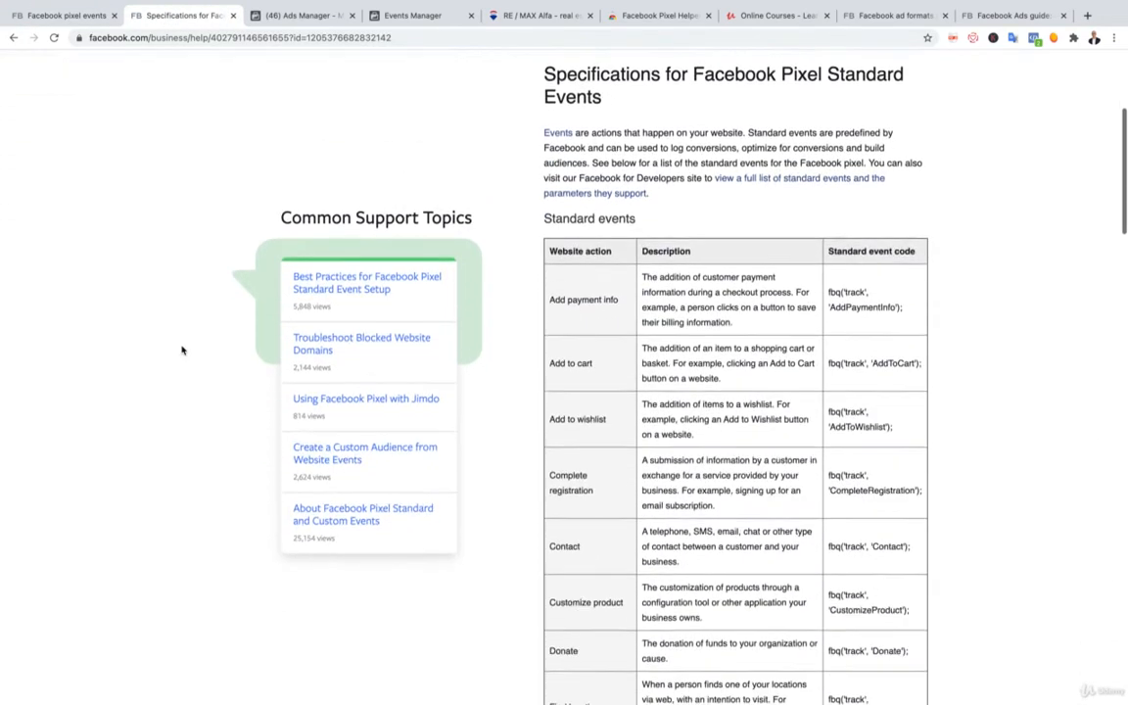
{"action": "scroll", "coordinate": [181, 350], "scroll_direction": "up", "scroll_amount": 1}
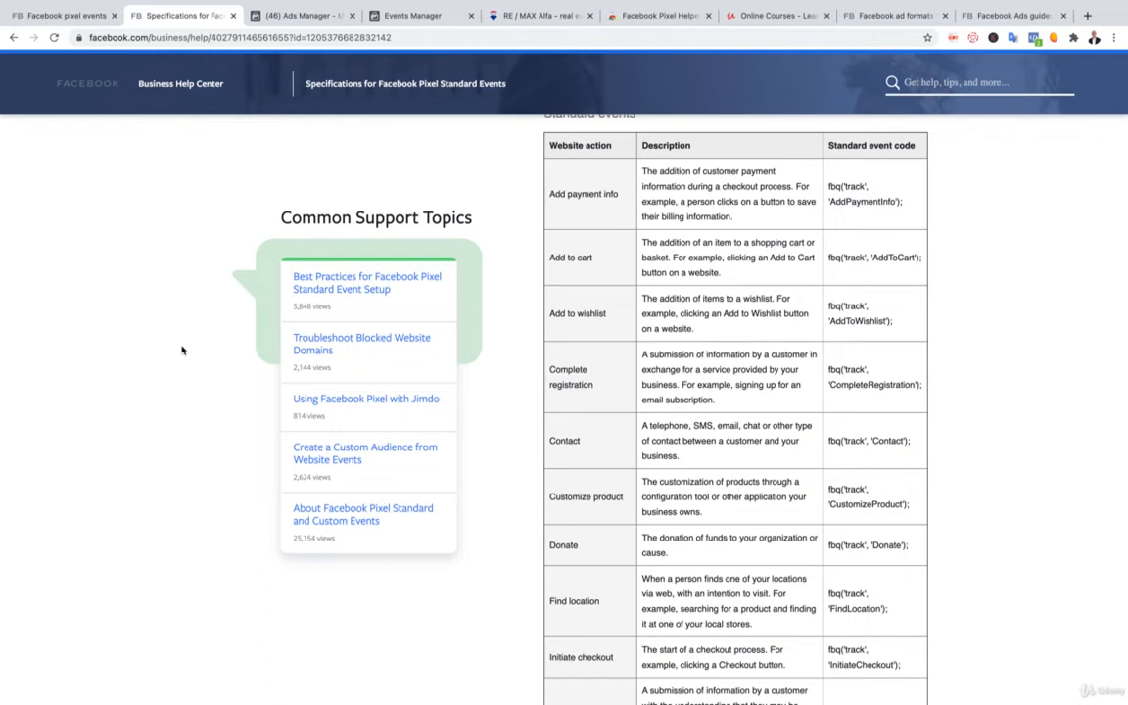
Step: Read through the rest of the standard events table down to View content, covering website actions, descriptions and event codes
{"action": "scroll", "coordinate": [181, 350], "scroll_direction": "down", "scroll_amount": 3}
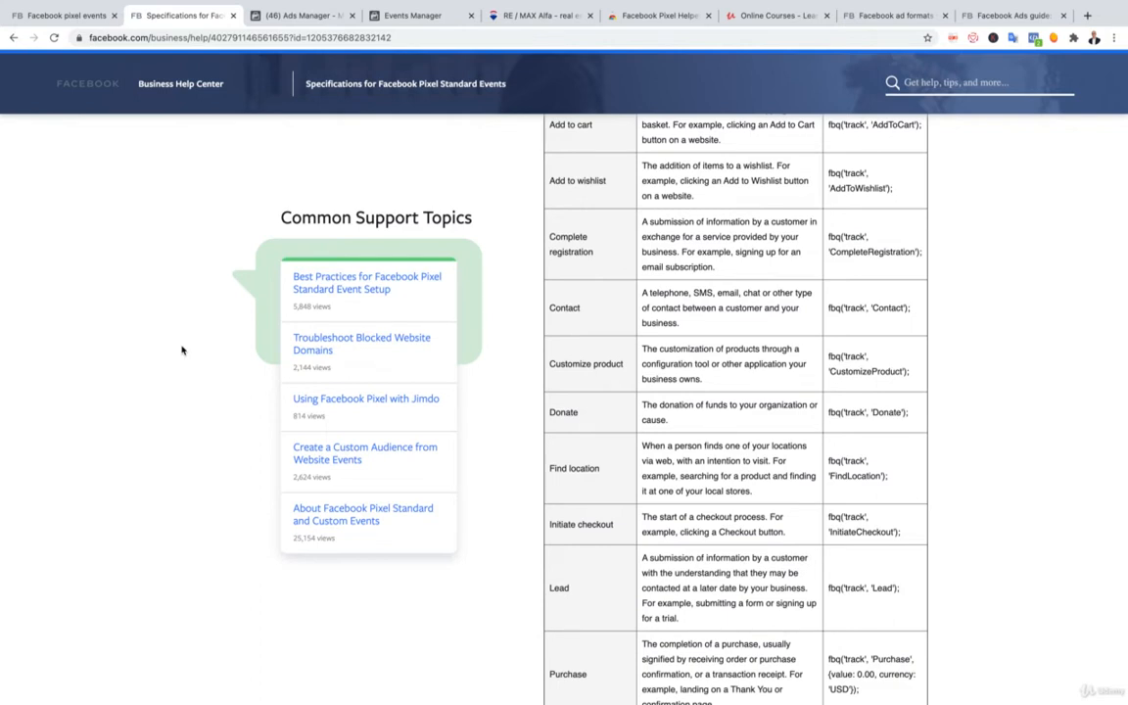
{"action": "scroll", "coordinate": [181, 349], "scroll_direction": "down", "scroll_amount": 2}
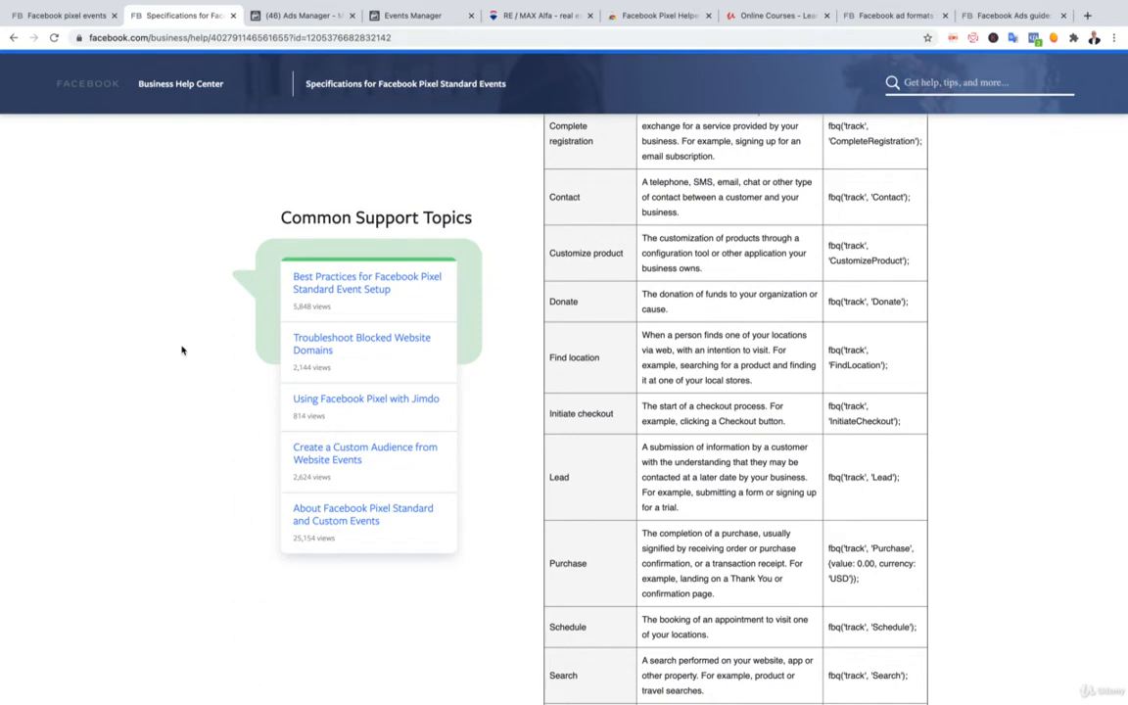
{"action": "scroll", "coordinate": [181, 350], "scroll_direction": "down", "scroll_amount": 2}
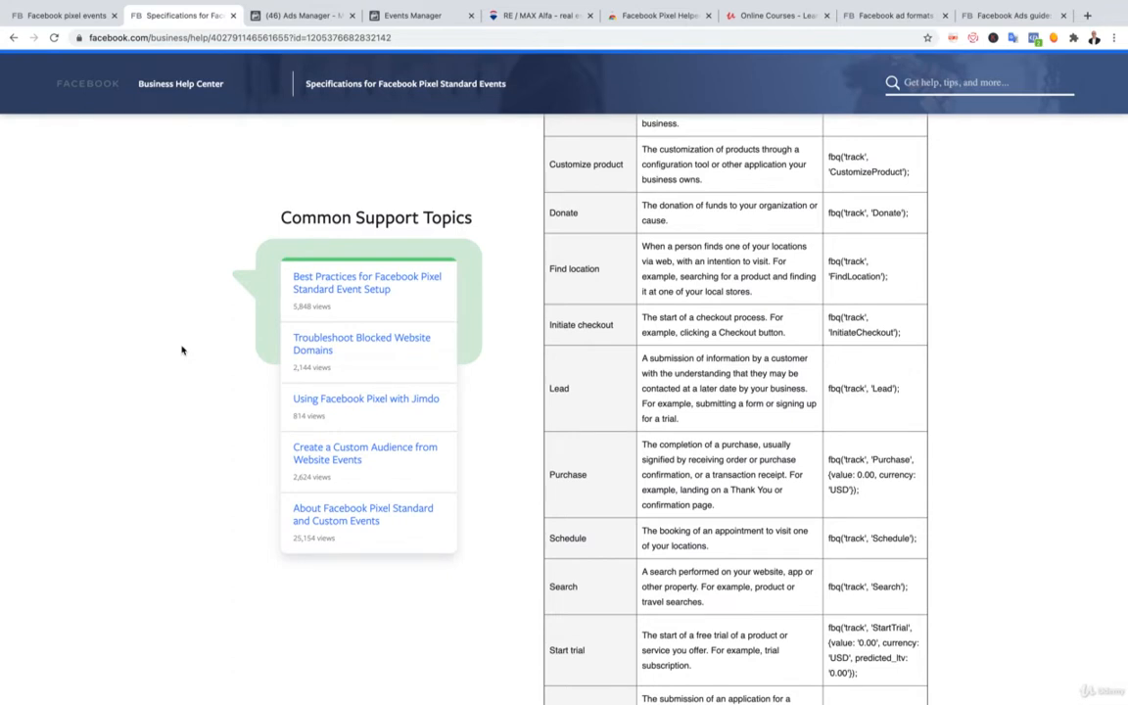
{"action": "scroll", "coordinate": [181, 350], "scroll_direction": "down", "scroll_amount": 2}
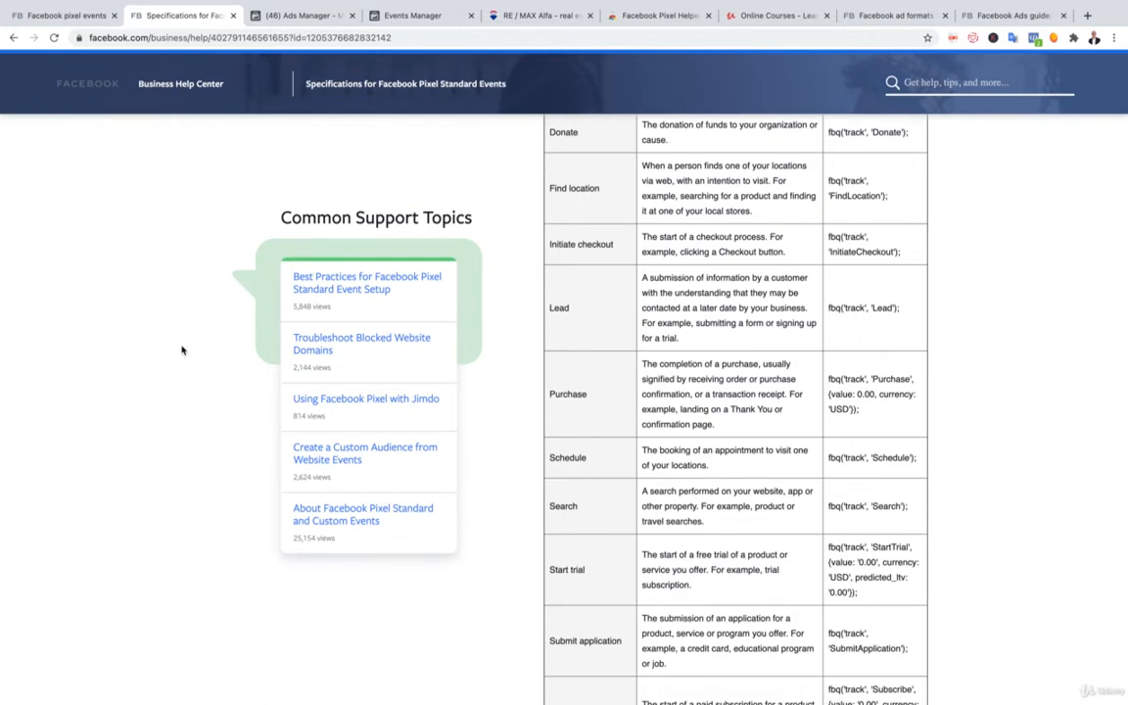
{"action": "scroll", "coordinate": [181, 350], "scroll_direction": "down", "scroll_amount": 2}
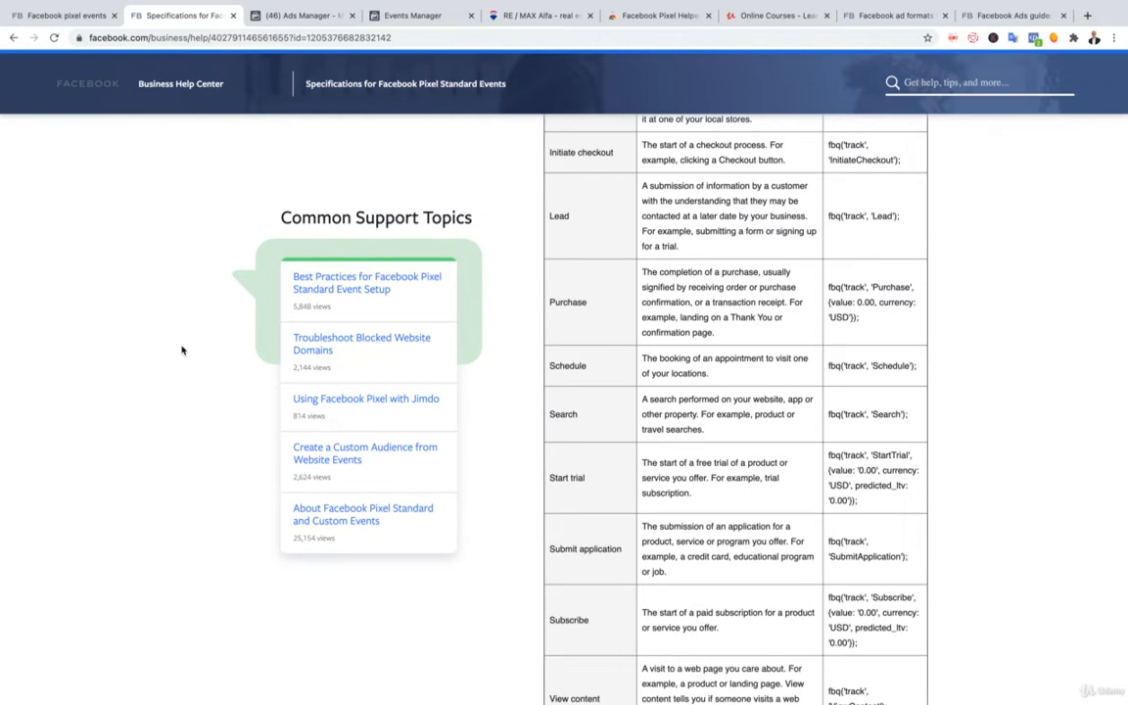
{"action": "scroll", "coordinate": [181, 350], "scroll_direction": "down", "scroll_amount": 2}
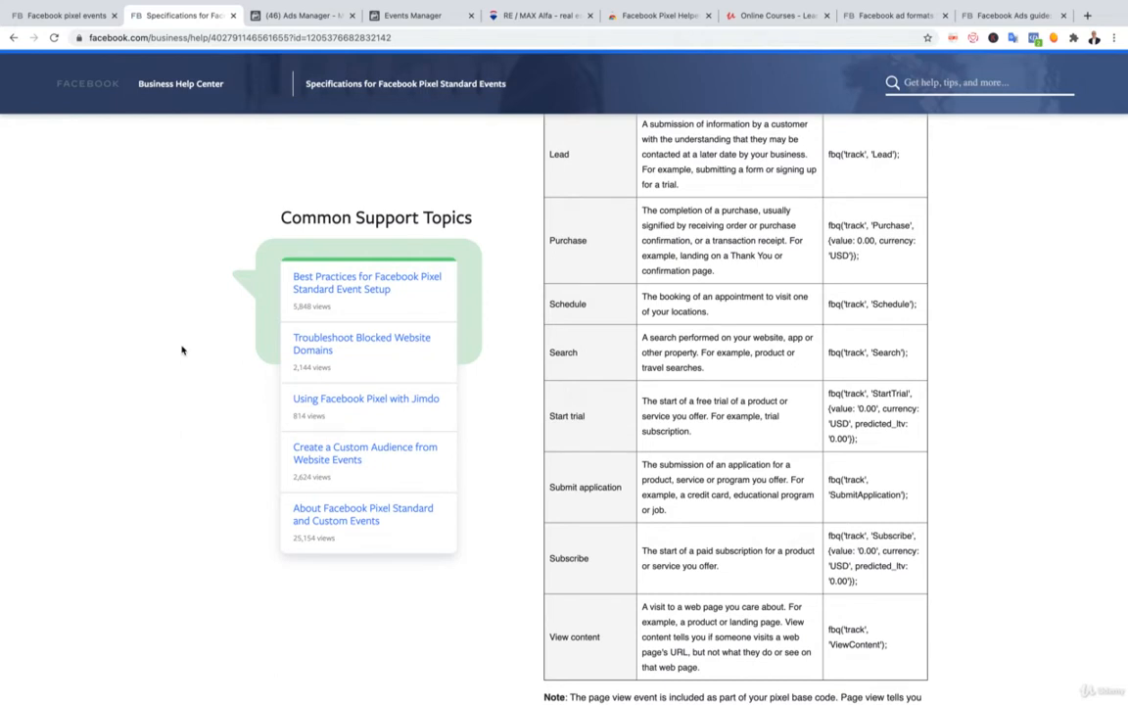
{"action": "scroll", "coordinate": [181, 349], "scroll_direction": "up", "scroll_amount": 2}
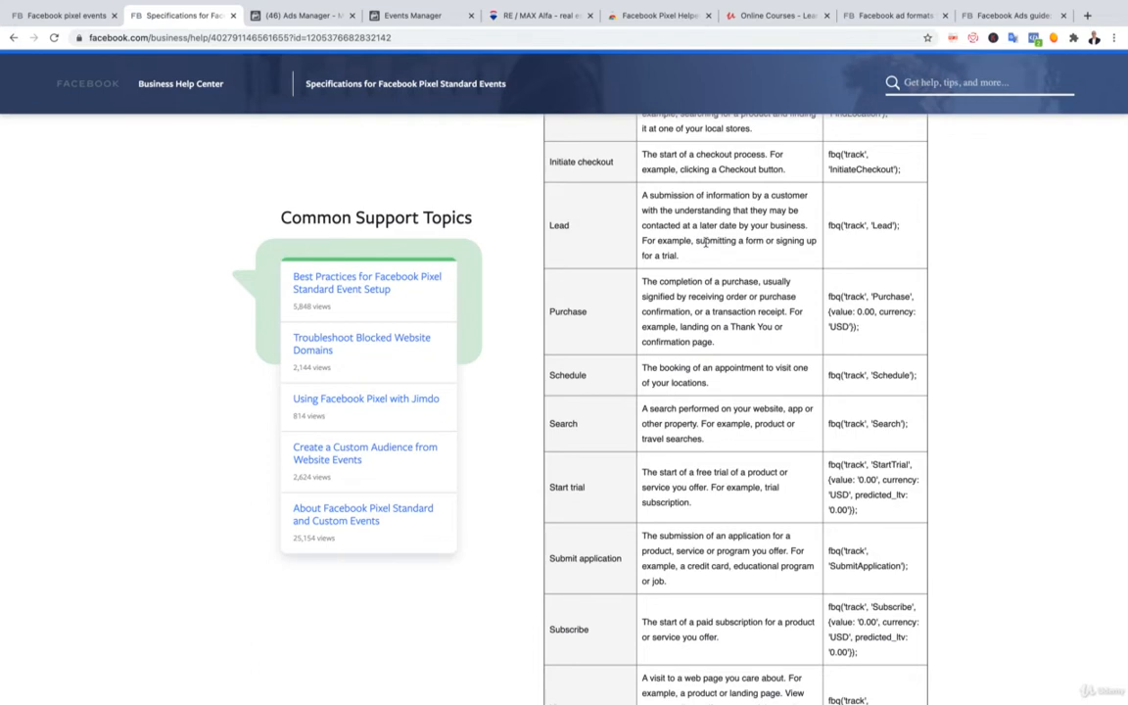
{"action": "scroll", "coordinate": [705, 241], "scroll_direction": "down", "scroll_amount": 3}
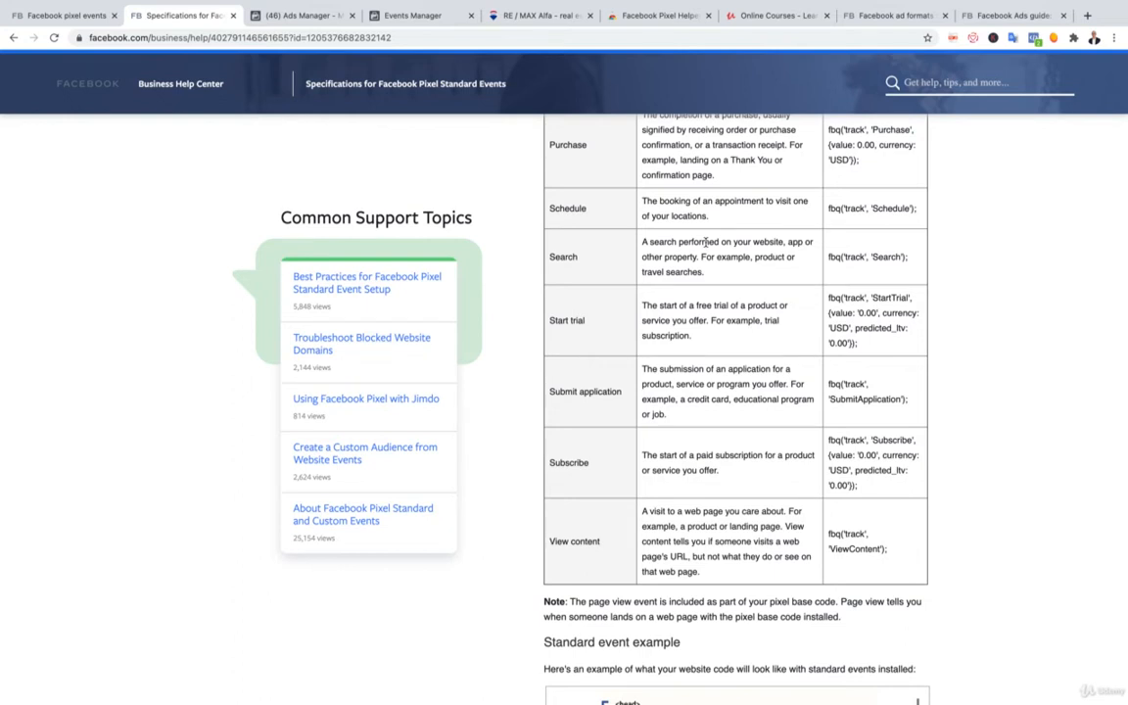
Step: Look over the campaign objectives in Ads Manager and the events received by the REMAX ALFA 2018 pixel in Events Manager
{"action": "left_click", "coordinate": [315, 19]}
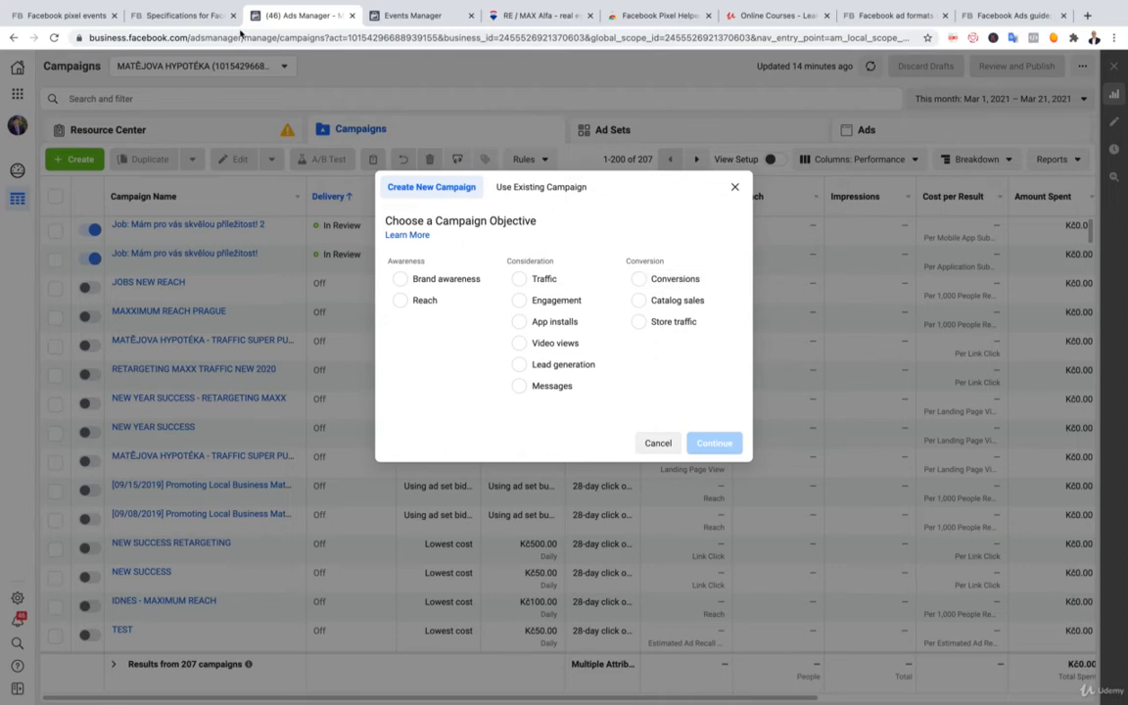
{"action": "left_click", "coordinate": [206, 17]}
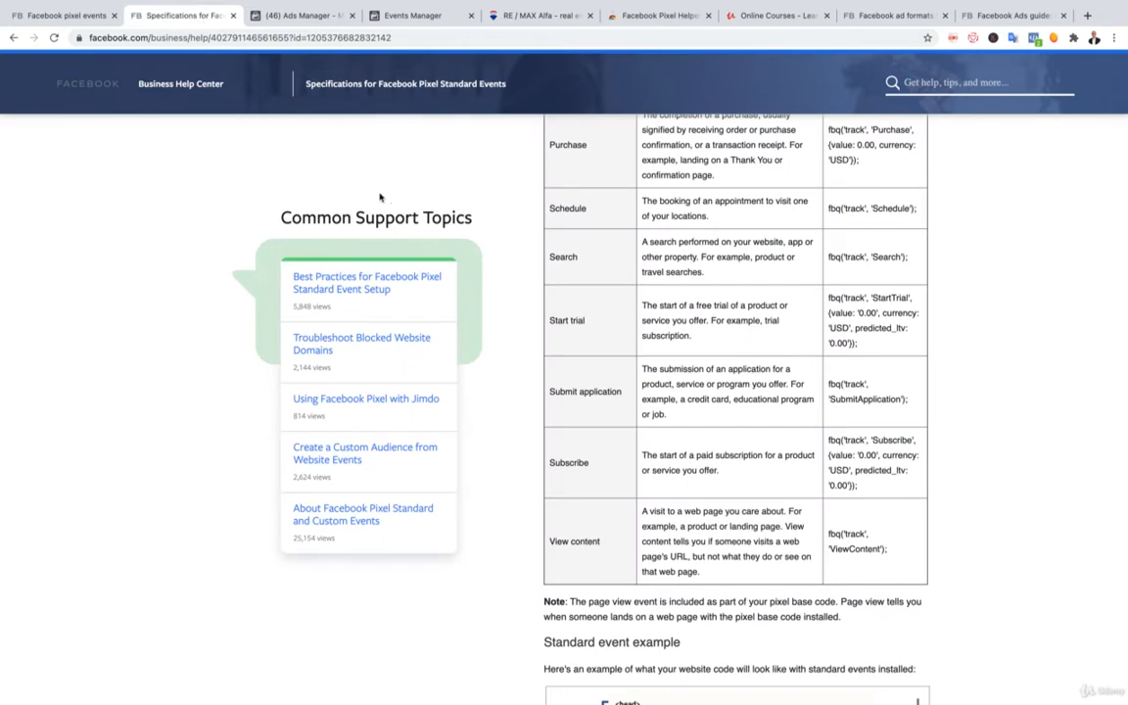
{"action": "scroll", "coordinate": [412, 204], "scroll_direction": "up", "scroll_amount": 1}
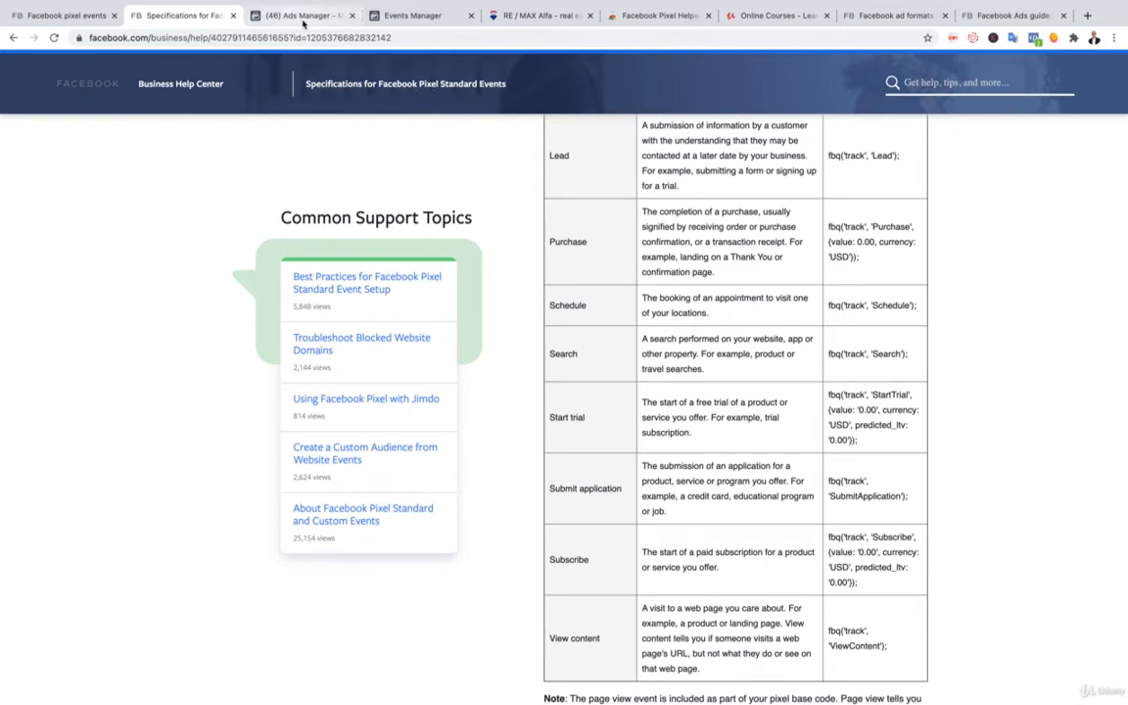
{"action": "left_click", "coordinate": [405, 20]}
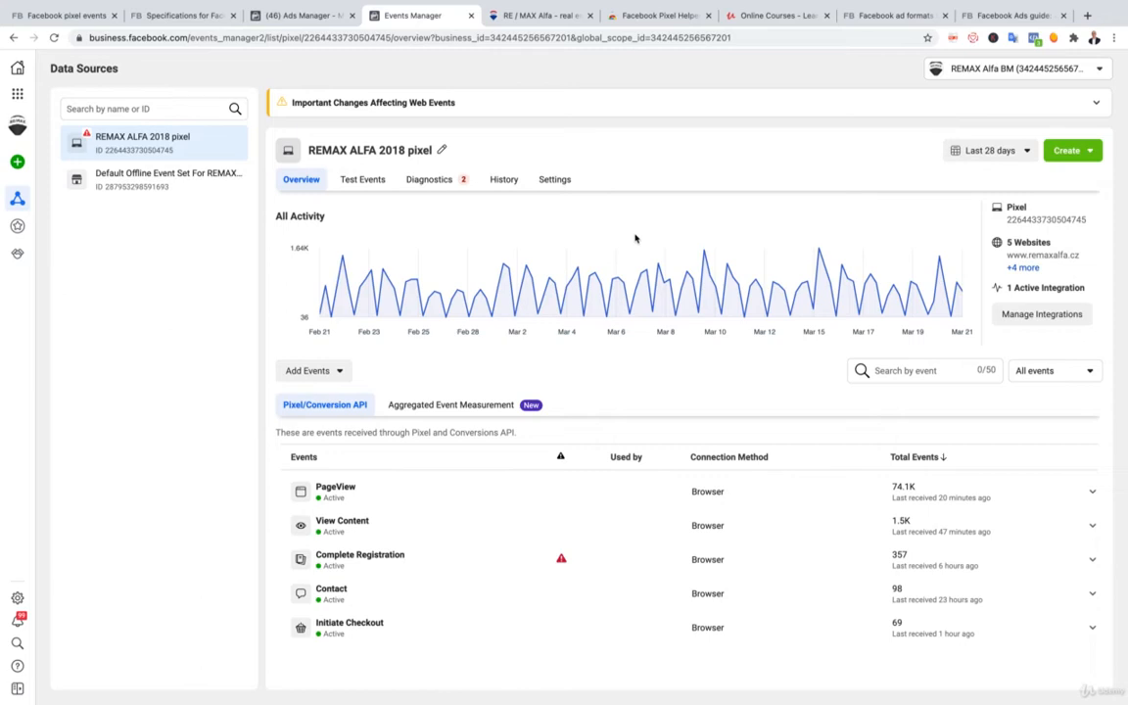
Step: Go to the Facebook Pixel Helper page in the Chrome Web Store and check that page with the installed extension
{"action": "left_click", "coordinate": [644, 15]}
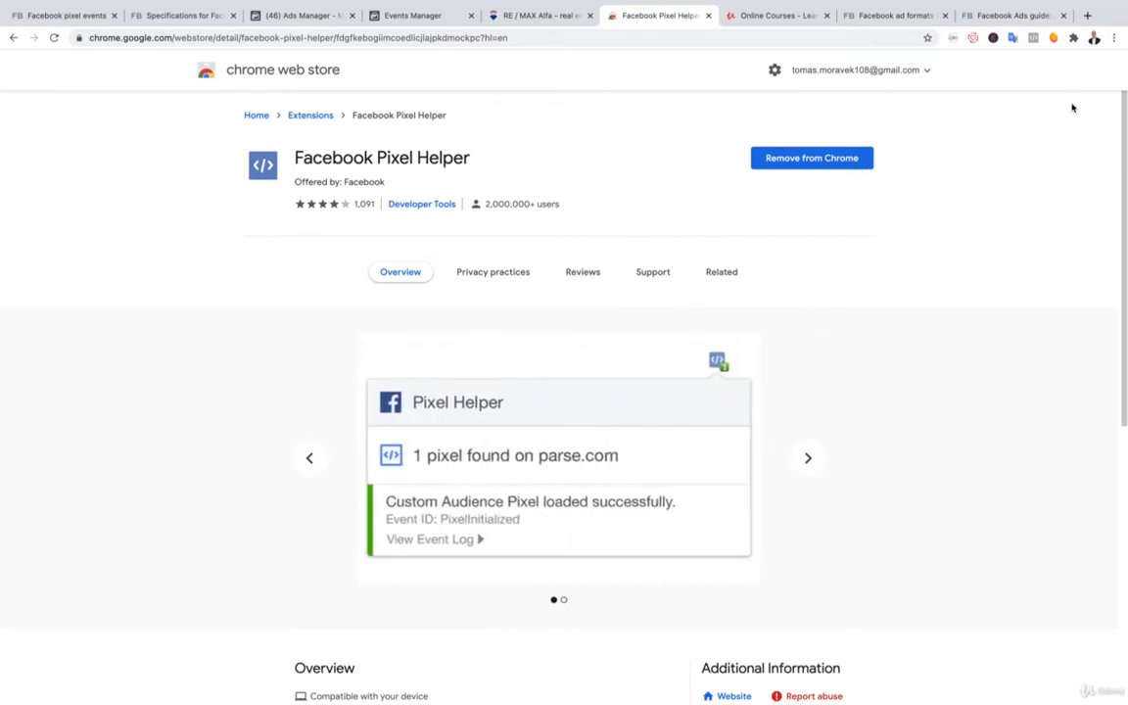
{"action": "left_click", "coordinate": [1012, 43]}
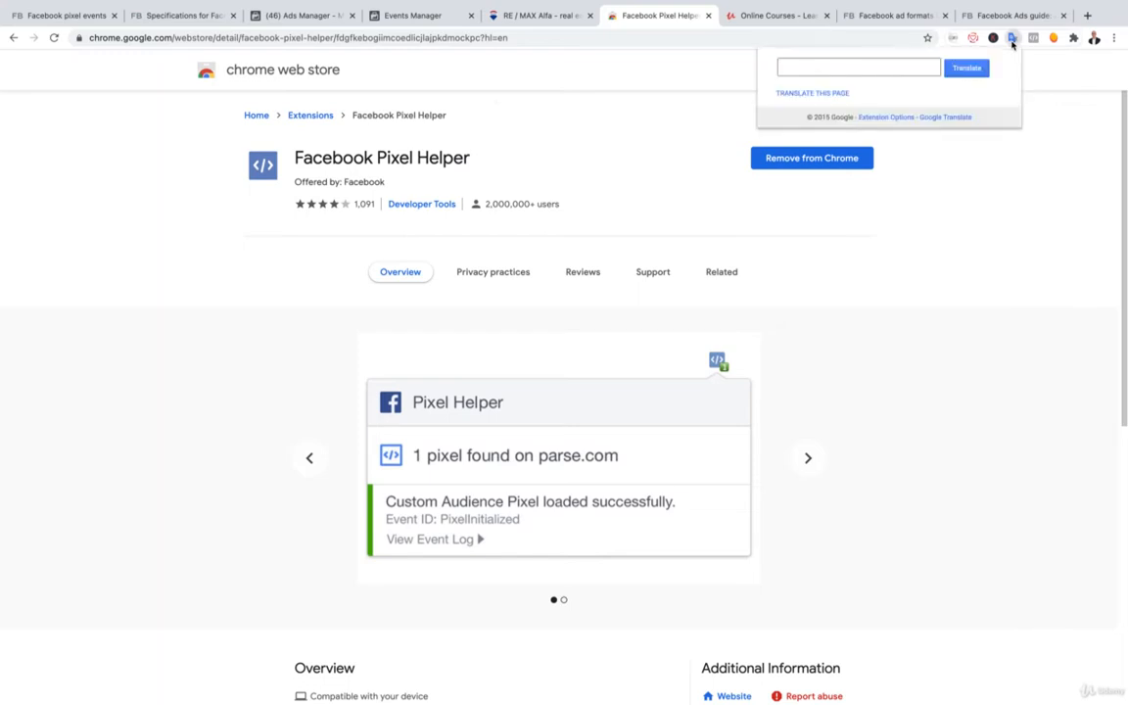
{"action": "left_click", "coordinate": [1031, 40]}
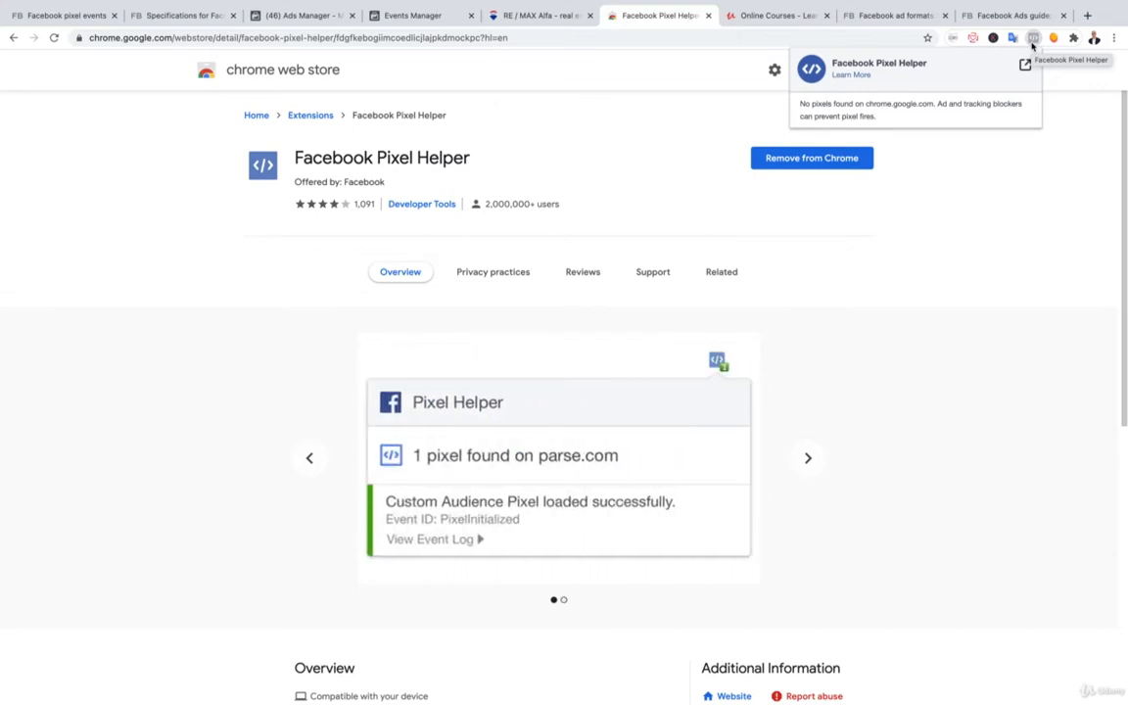
{"action": "left_click", "coordinate": [1045, 152]}
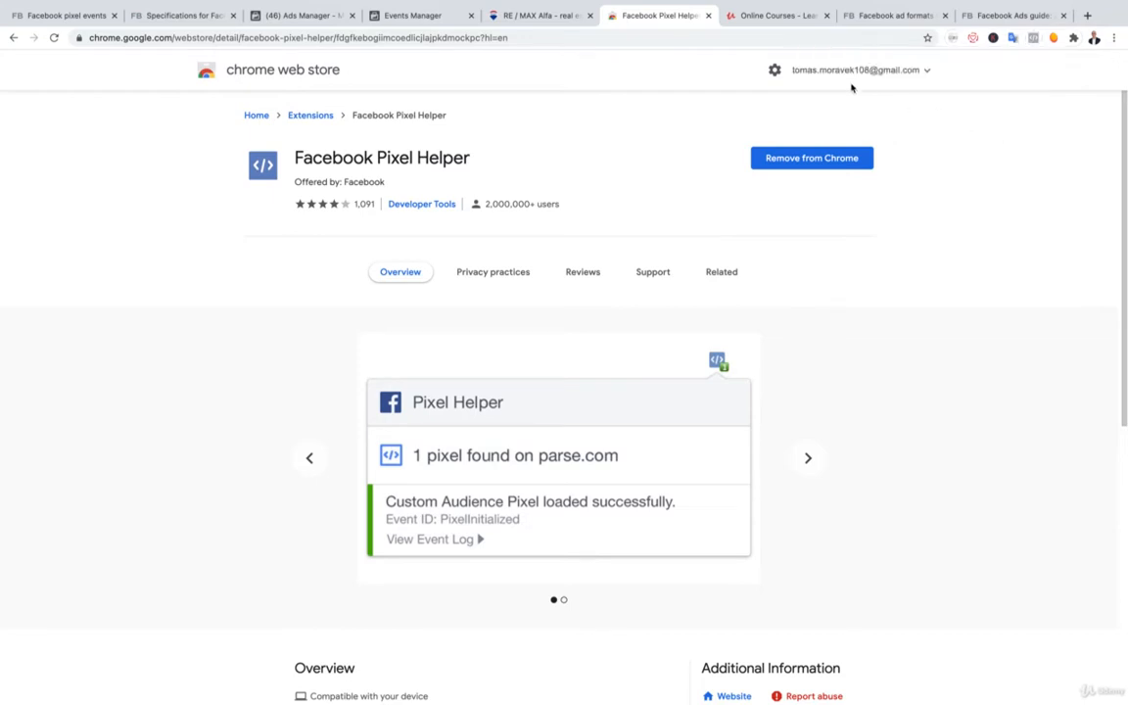
Step: Go to the Udemy home page, check its pixels with Facebook Pixel Helper and inspect the first pixel's PageView event info
{"action": "left_click", "coordinate": [767, 15]}
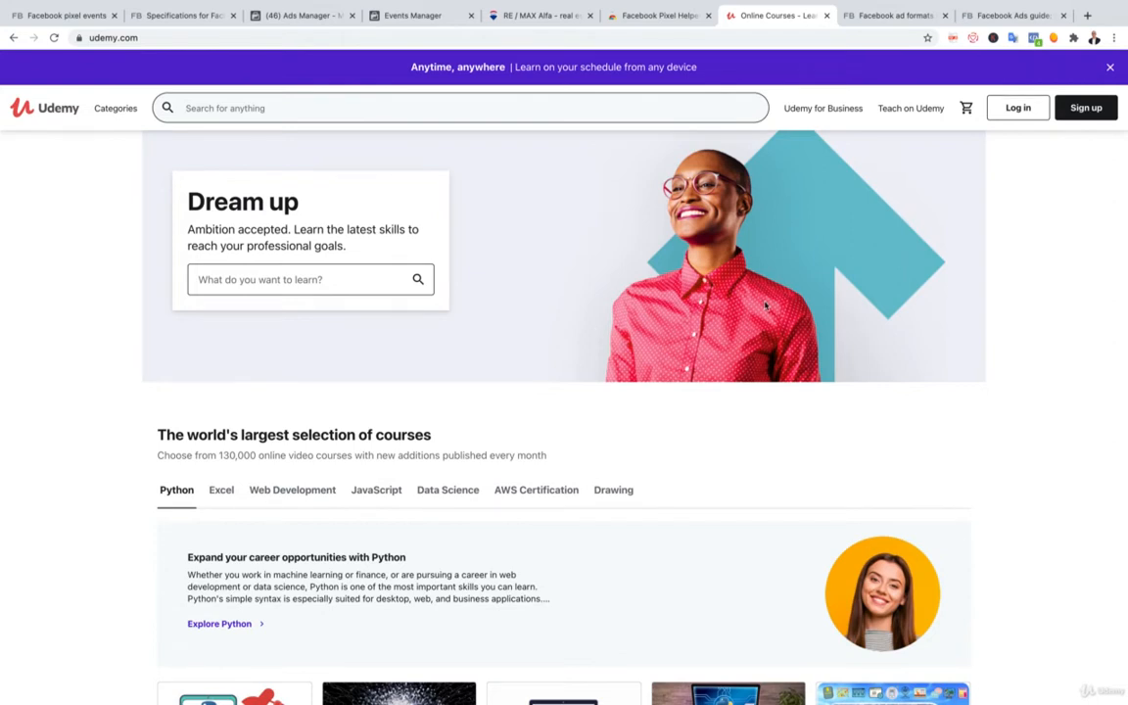
{"action": "left_click", "coordinate": [1033, 40]}
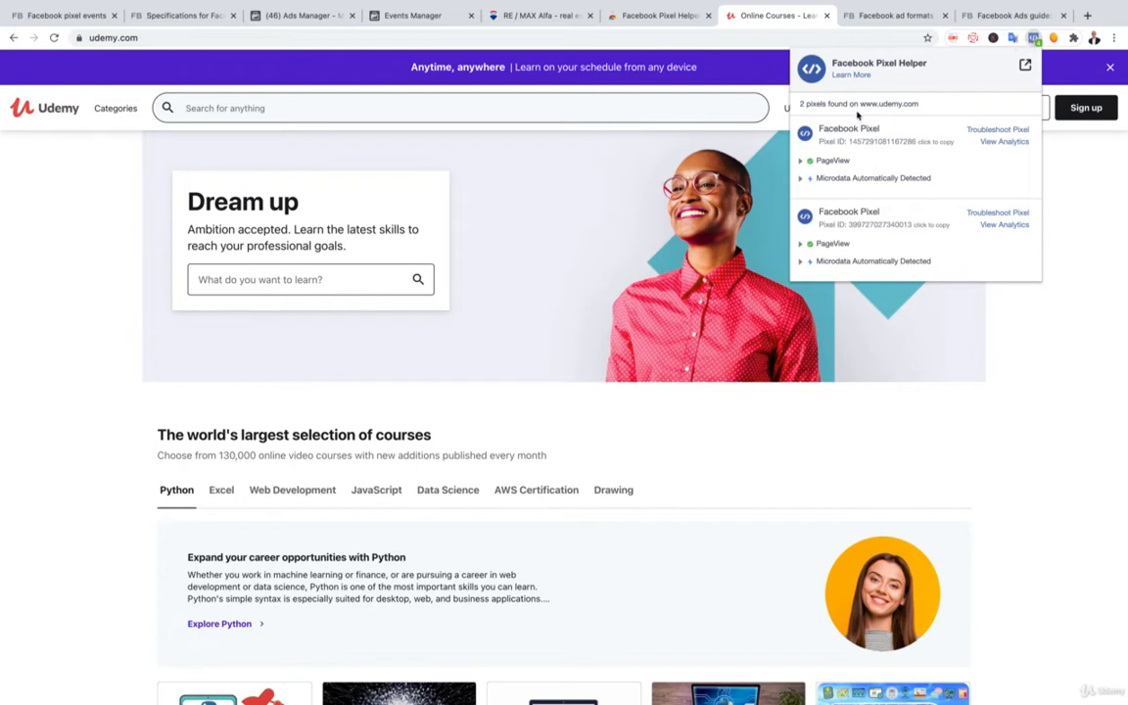
{"action": "left_click", "coordinate": [801, 161]}
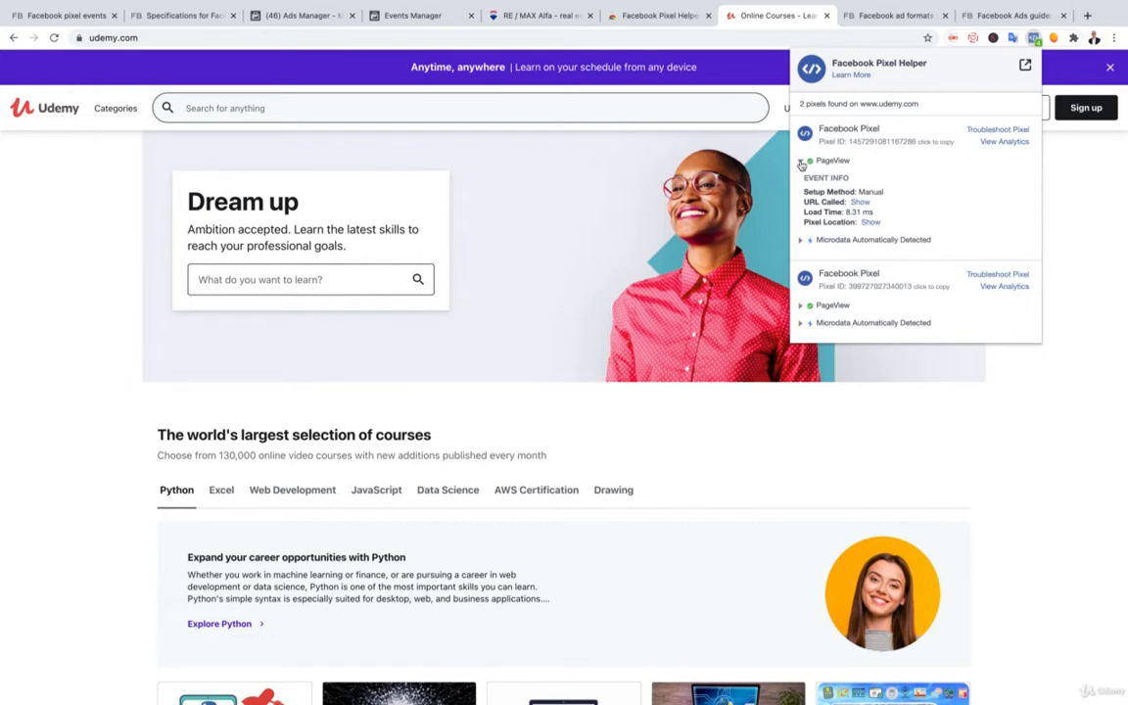
{"action": "left_click", "coordinate": [801, 162]}
{"action": "left_click", "coordinate": [1100, 235]}
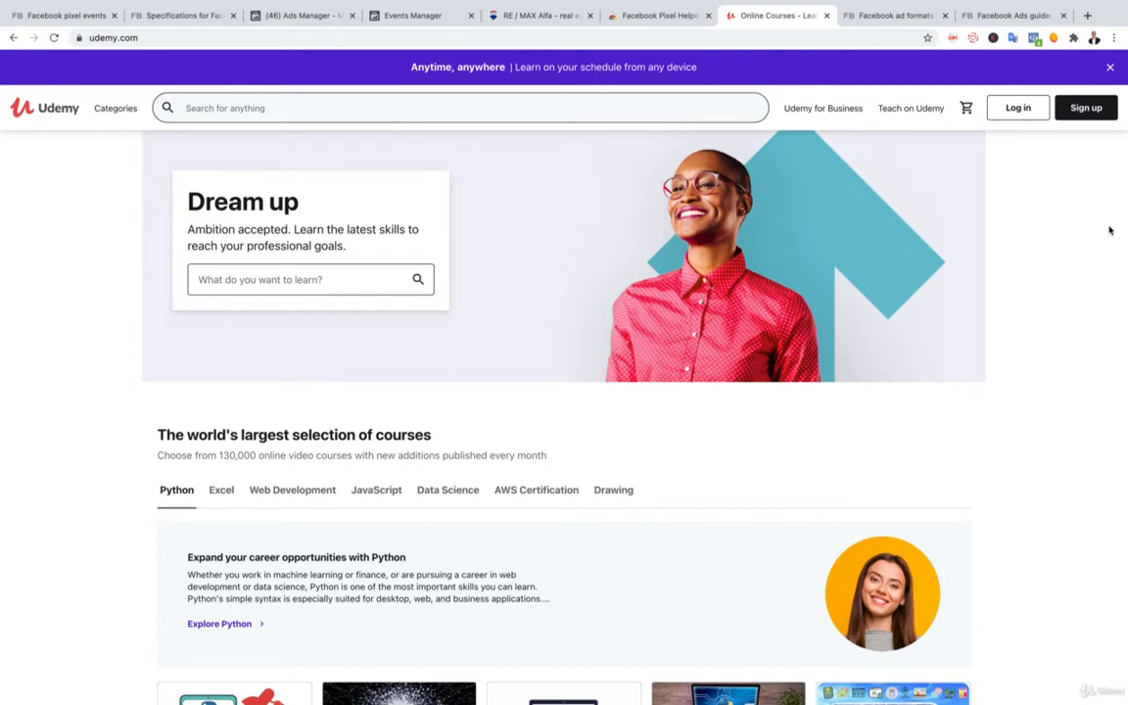
Step: Browse the Udemy home page and search the courses for "facebook ads" using the suggested term
{"action": "scroll", "coordinate": [1103, 231], "scroll_direction": "down", "scroll_amount": 4}
{"action": "scroll", "coordinate": [1076, 224], "scroll_direction": "down", "scroll_amount": 4}
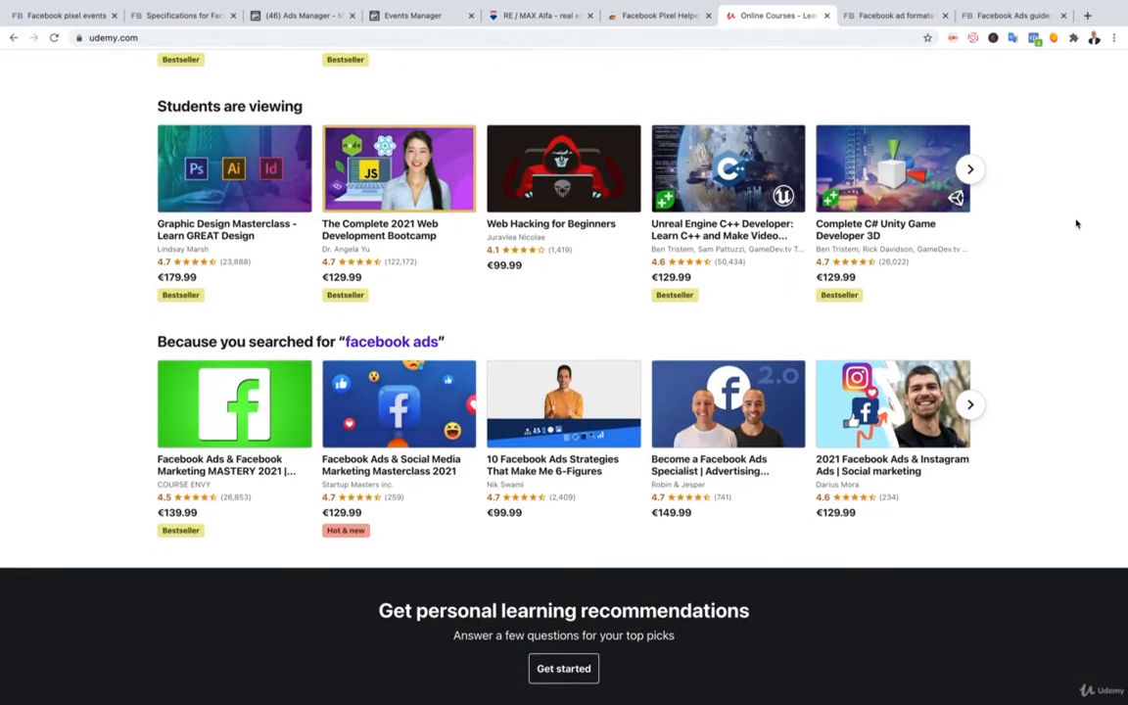
{"action": "scroll", "coordinate": [1076, 224], "scroll_direction": "up", "scroll_amount": 8}
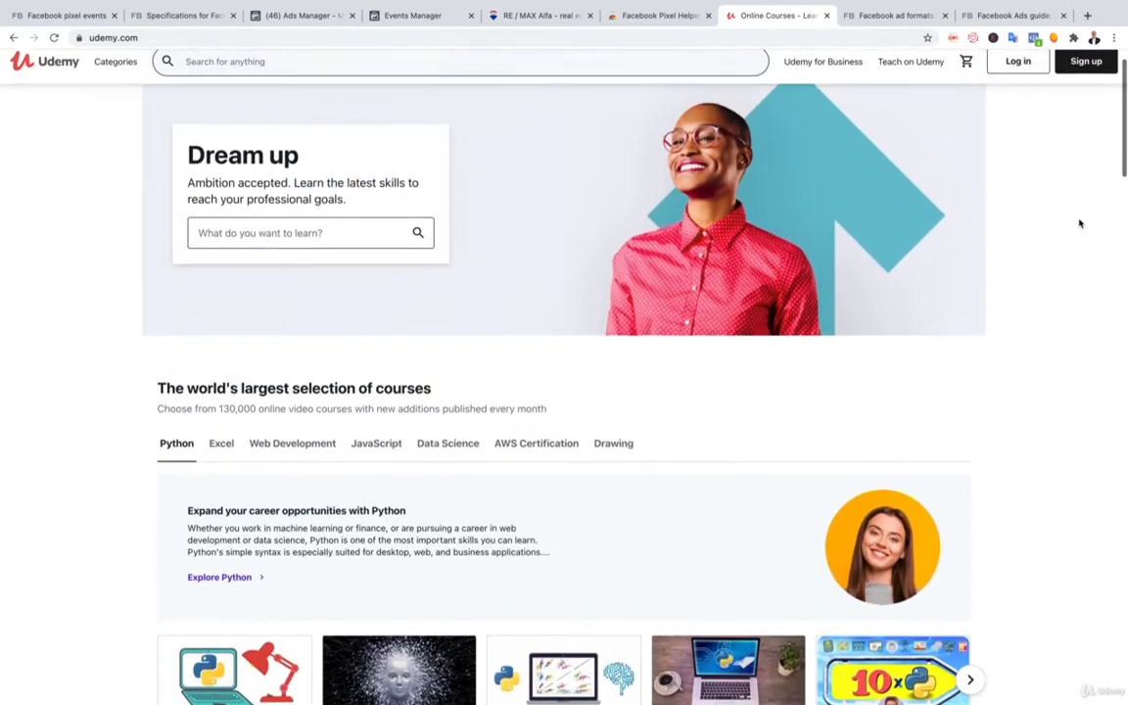
{"action": "left_click", "coordinate": [257, 289]}
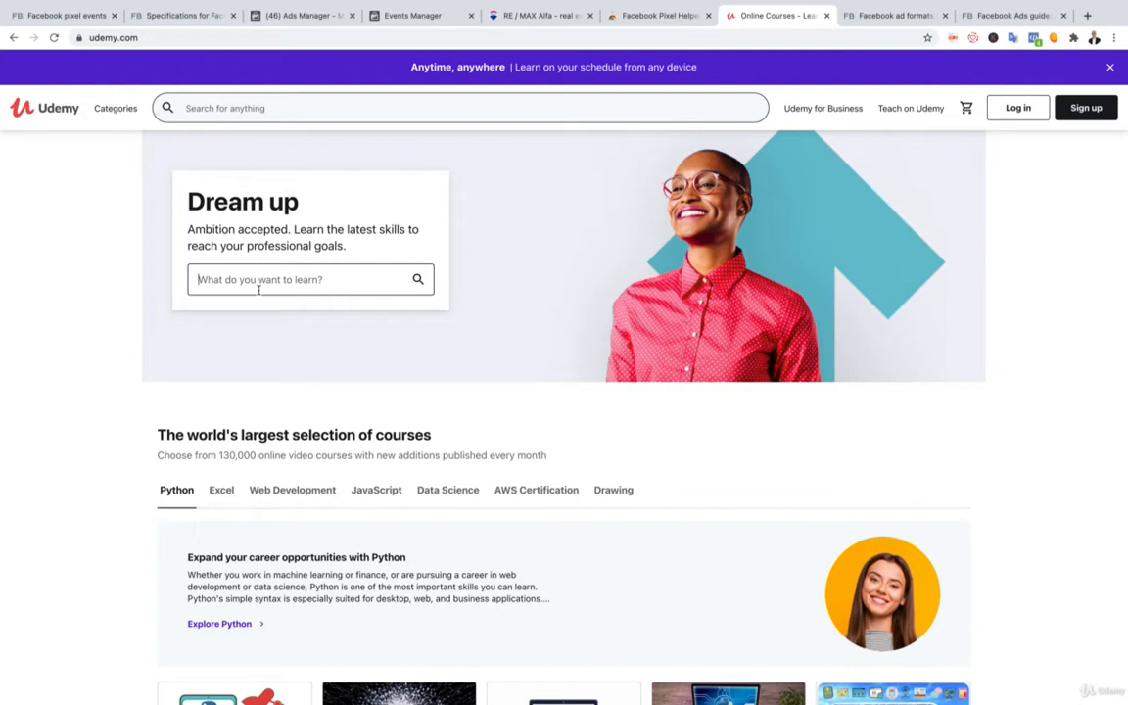
{"action": "type", "text": "faceb"}
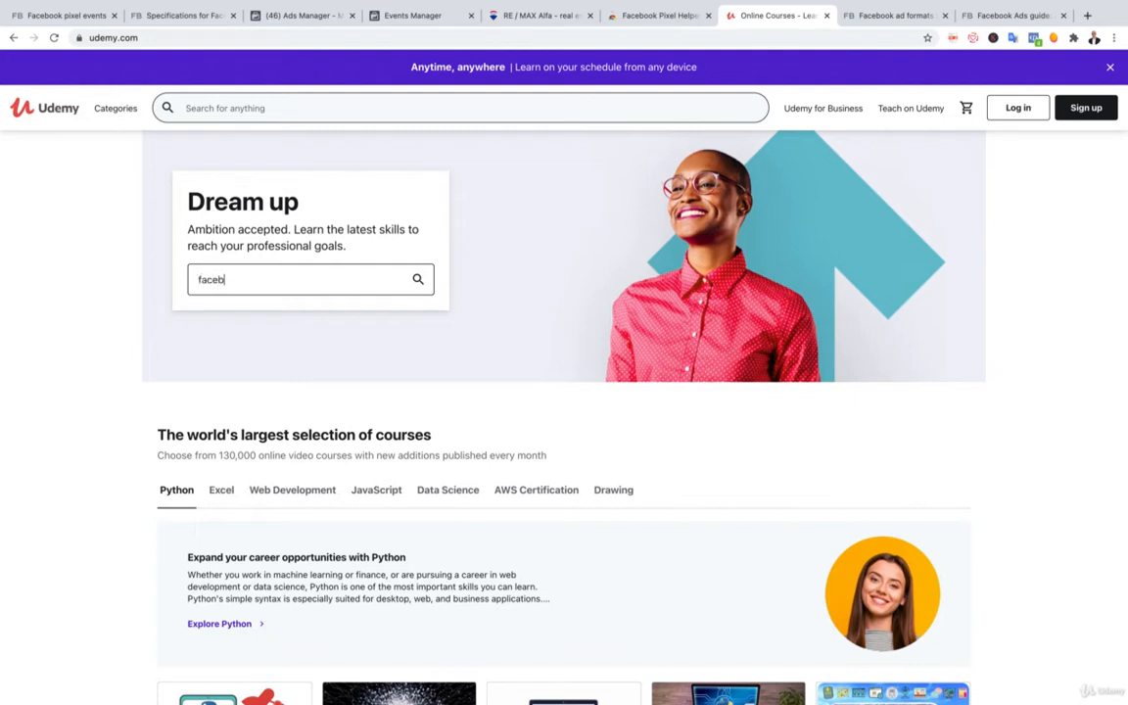
{"action": "left_click", "coordinate": [277, 320]}
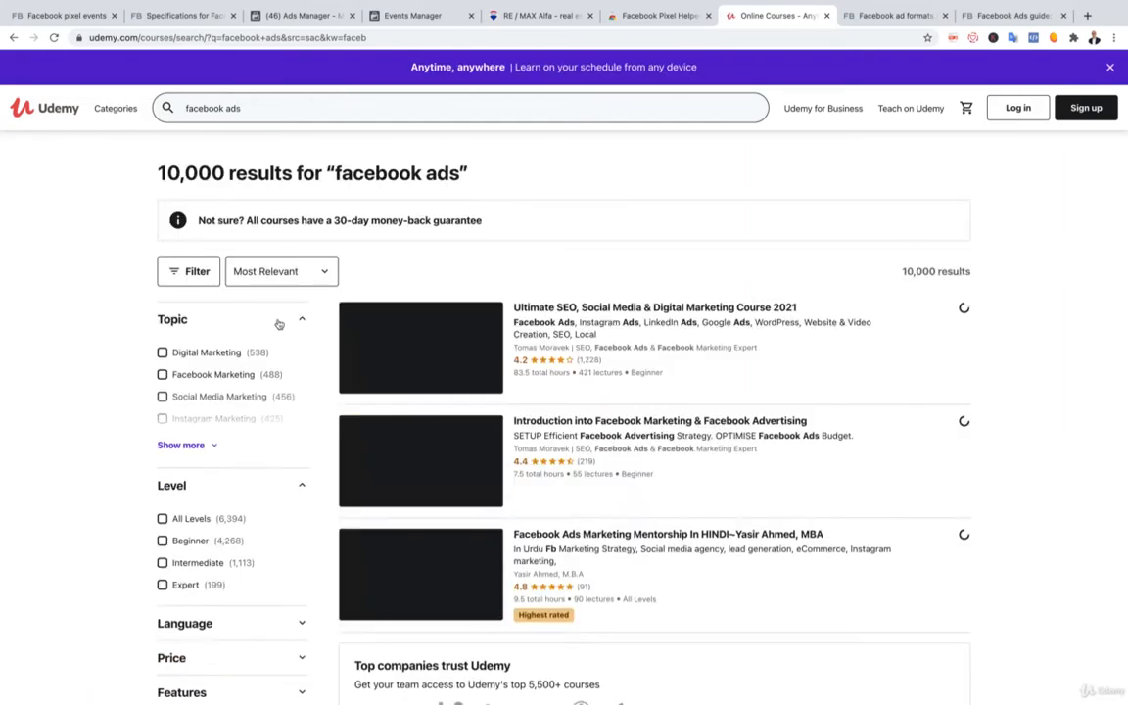
Step: Open the "Ultimate SEO, Social Media & Digital Marketing Course 2021" page and check its pixel events with Facebook Pixel Helper
{"action": "mouse_move", "coordinate": [451, 418]}
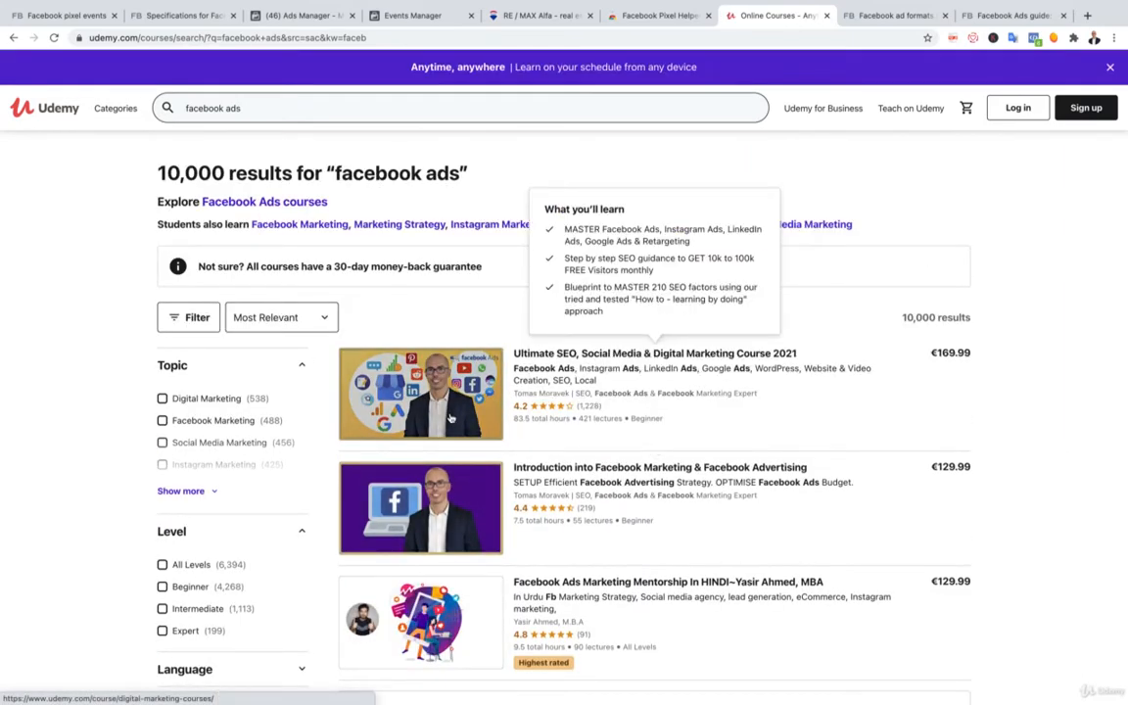
{"action": "left_click", "coordinate": [451, 418]}
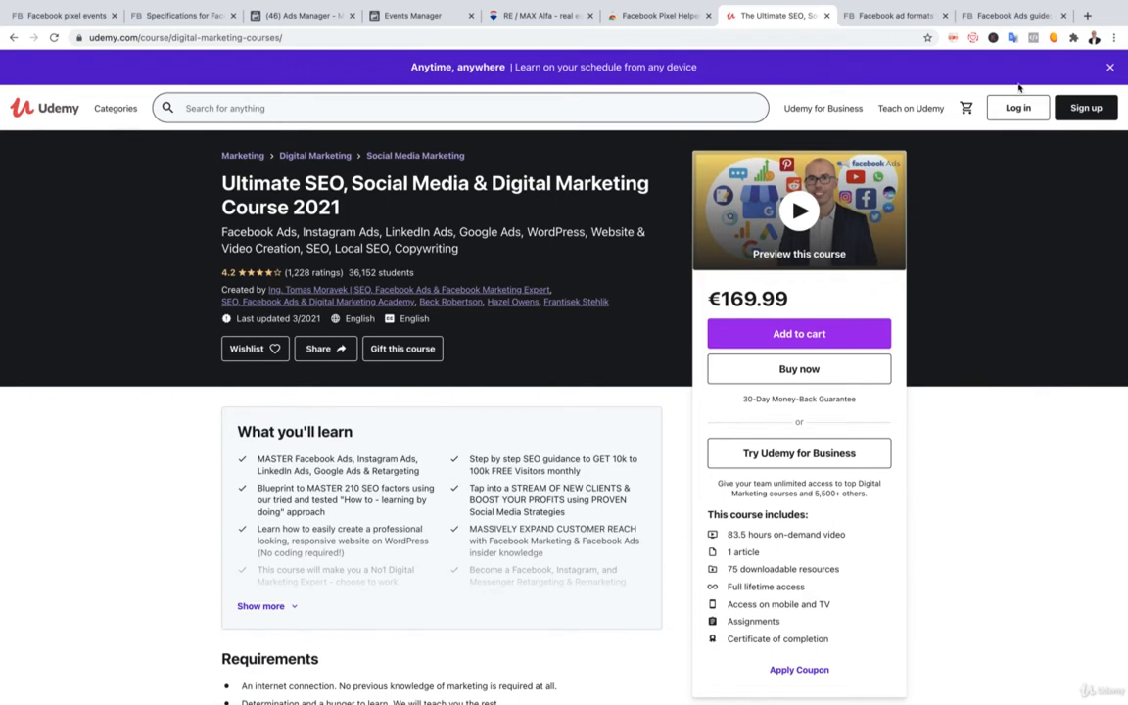
{"action": "left_click", "coordinate": [1034, 37]}
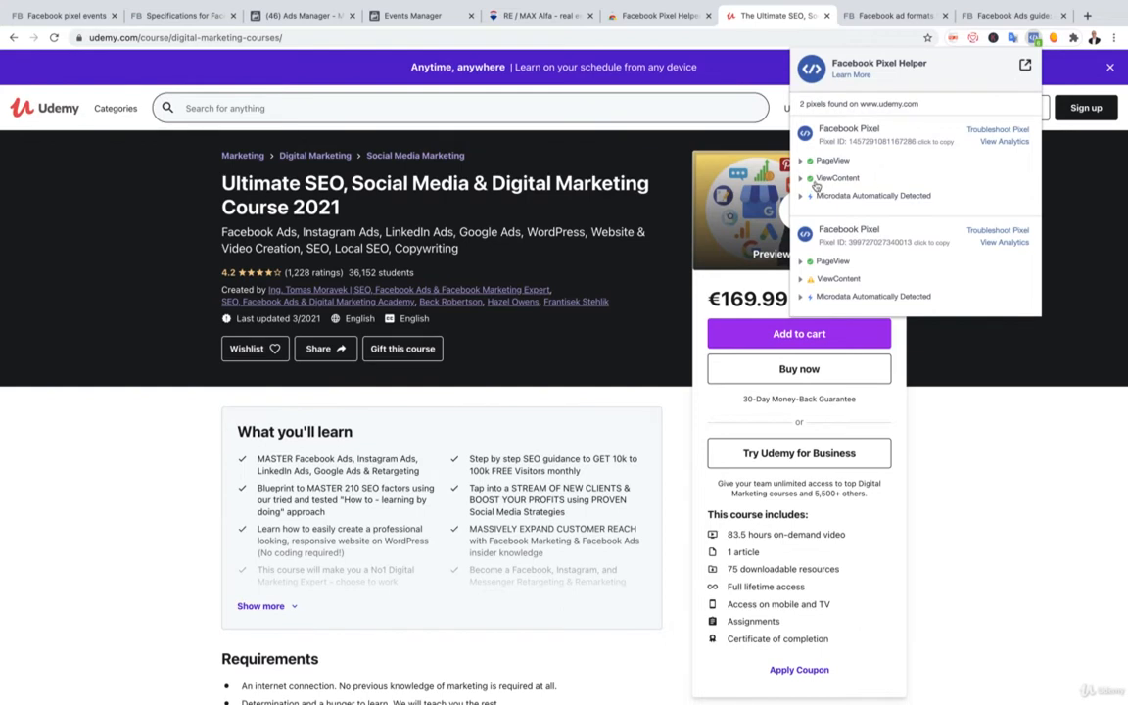
{"action": "left_click", "coordinate": [652, 349]}
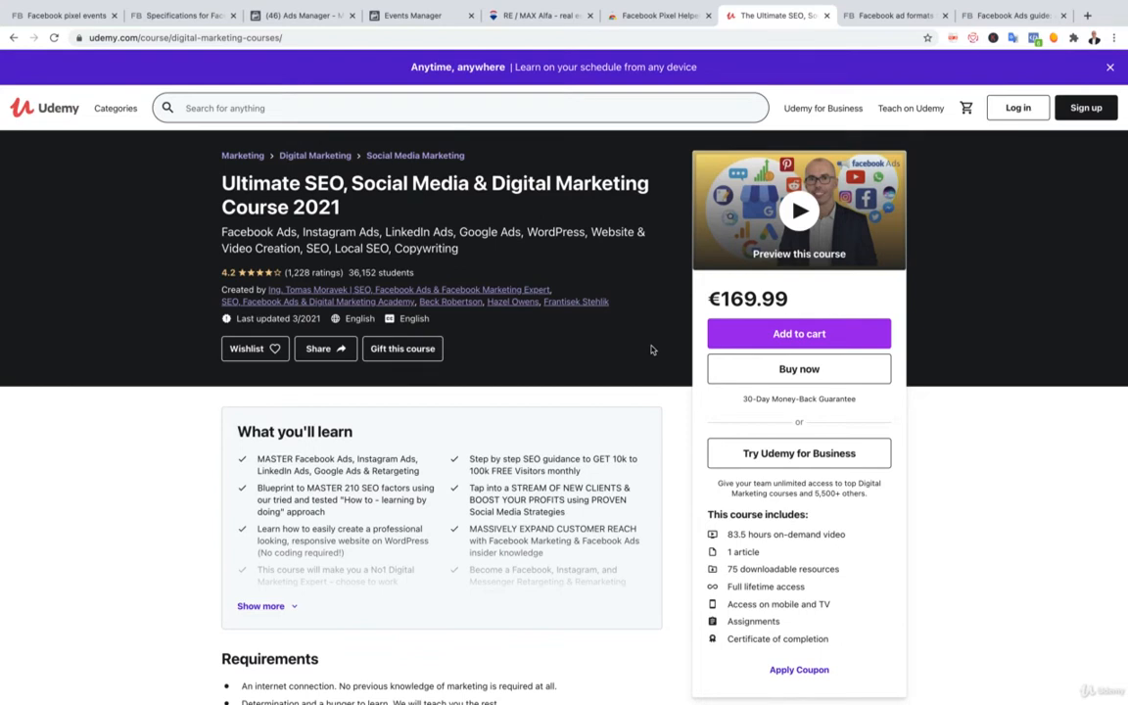
Step: Search the courses for "web development" using the suggested term and open "The Complete 2021 Web Development Bootcamp"
{"action": "left_click", "coordinate": [420, 110]}
{"action": "type", "text": "web development"}
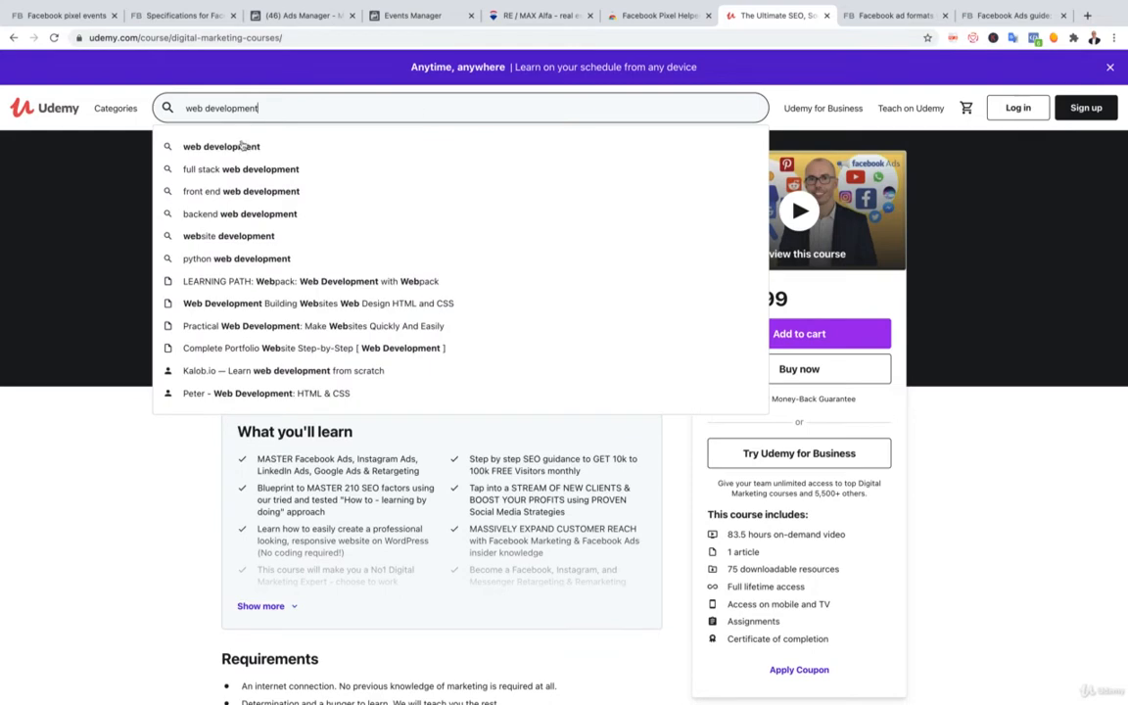
{"action": "left_click", "coordinate": [223, 146]}
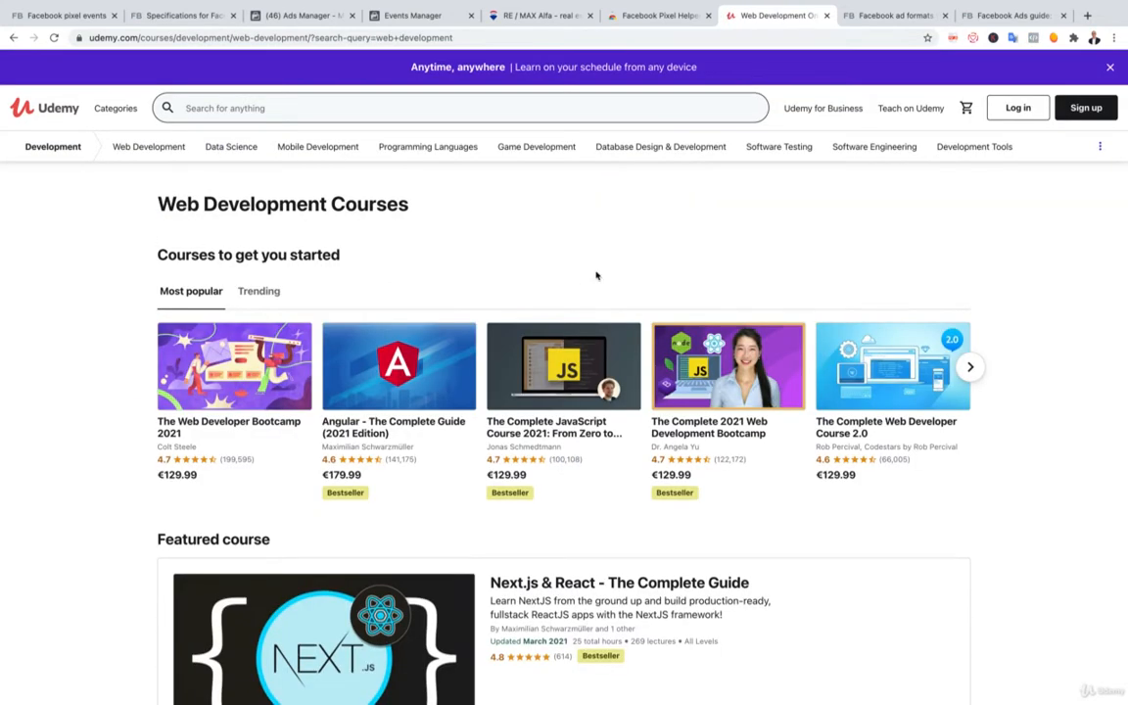
{"action": "left_click", "coordinate": [725, 363]}
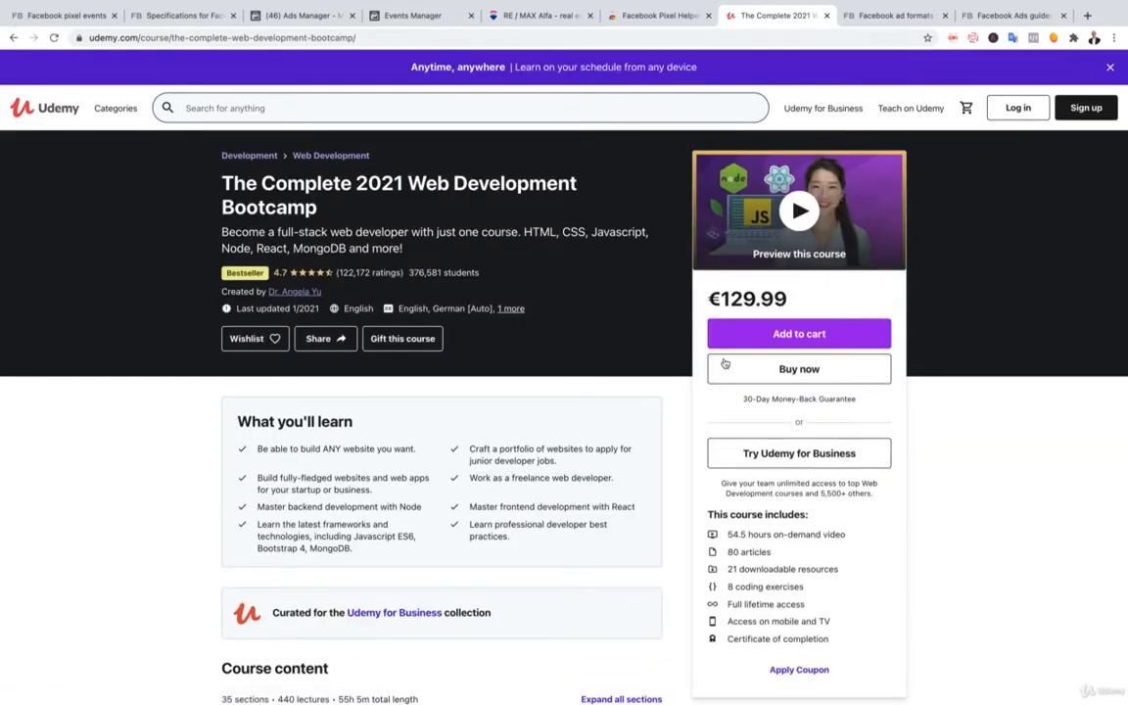
Step: Check the course page with Facebook Pixel Helper and inspect the first pixel's ViewContent parameters and event info
{"action": "left_click", "coordinate": [1034, 39]}
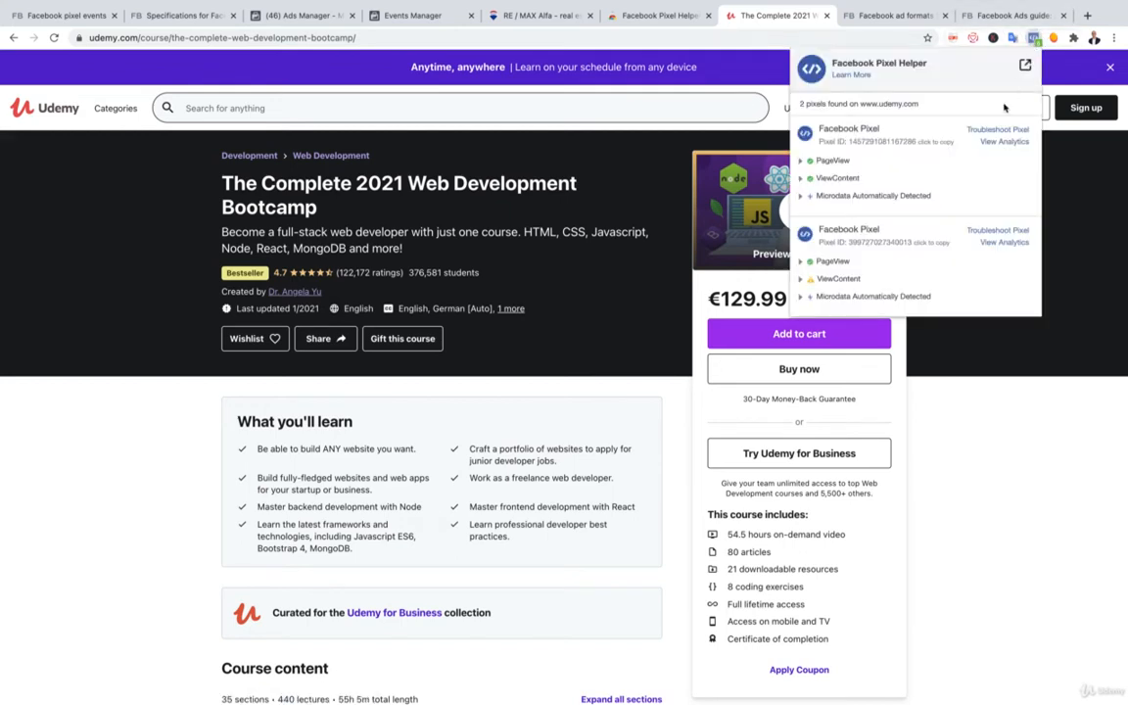
{"action": "left_click", "coordinate": [800, 179]}
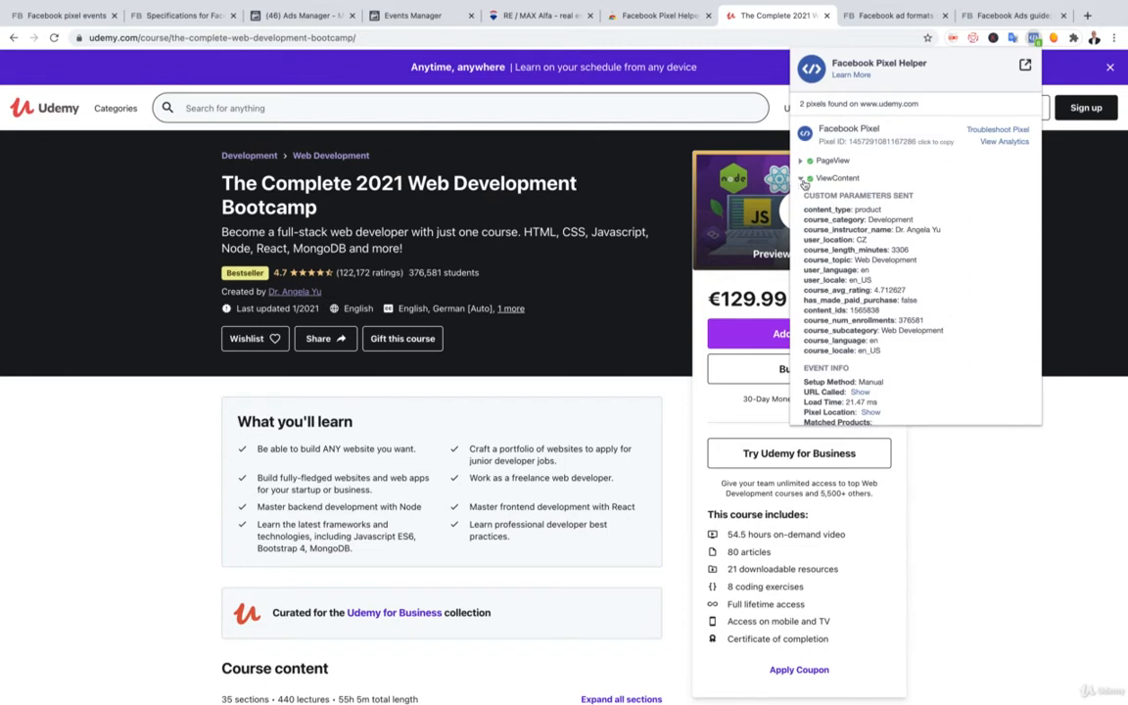
{"action": "scroll", "coordinate": [858, 271], "scroll_direction": "down", "scroll_amount": 3}
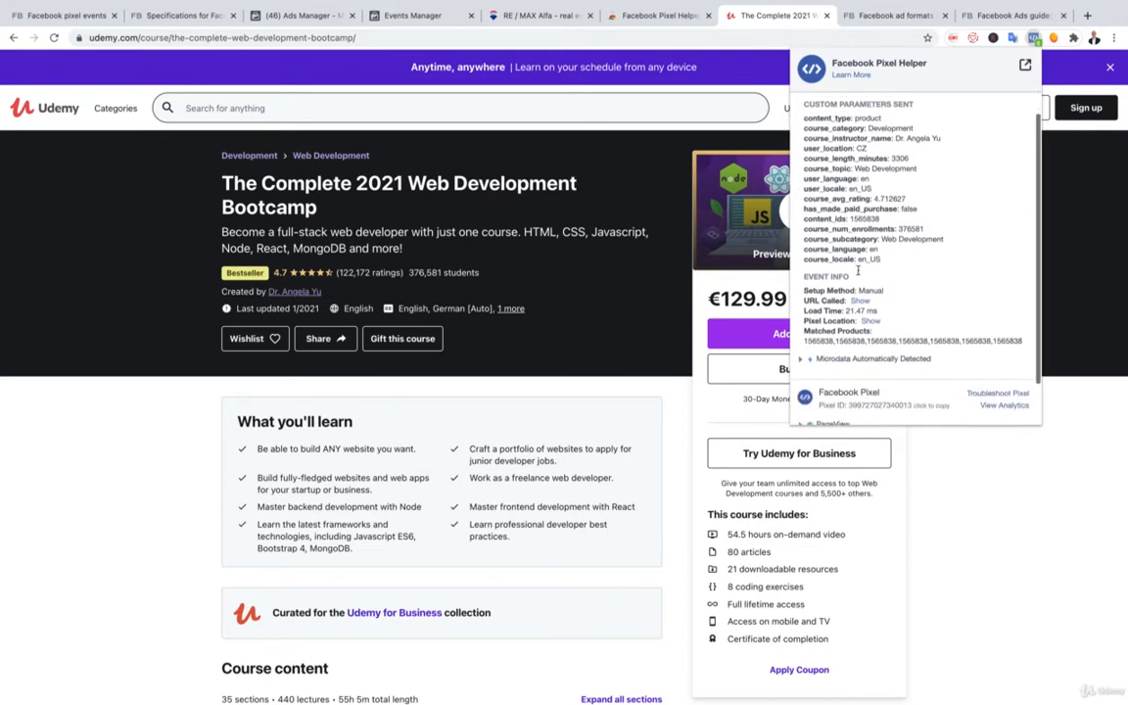
{"action": "scroll", "coordinate": [860, 273], "scroll_direction": "up", "scroll_amount": 3}
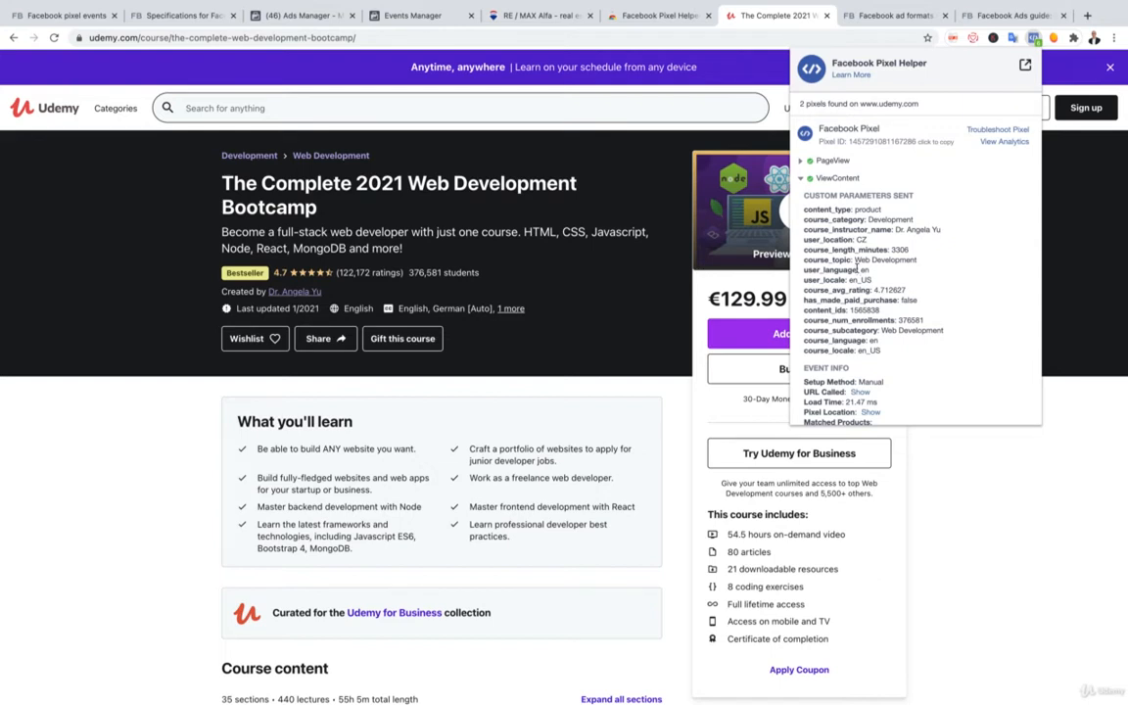
{"action": "left_click", "coordinate": [802, 179]}
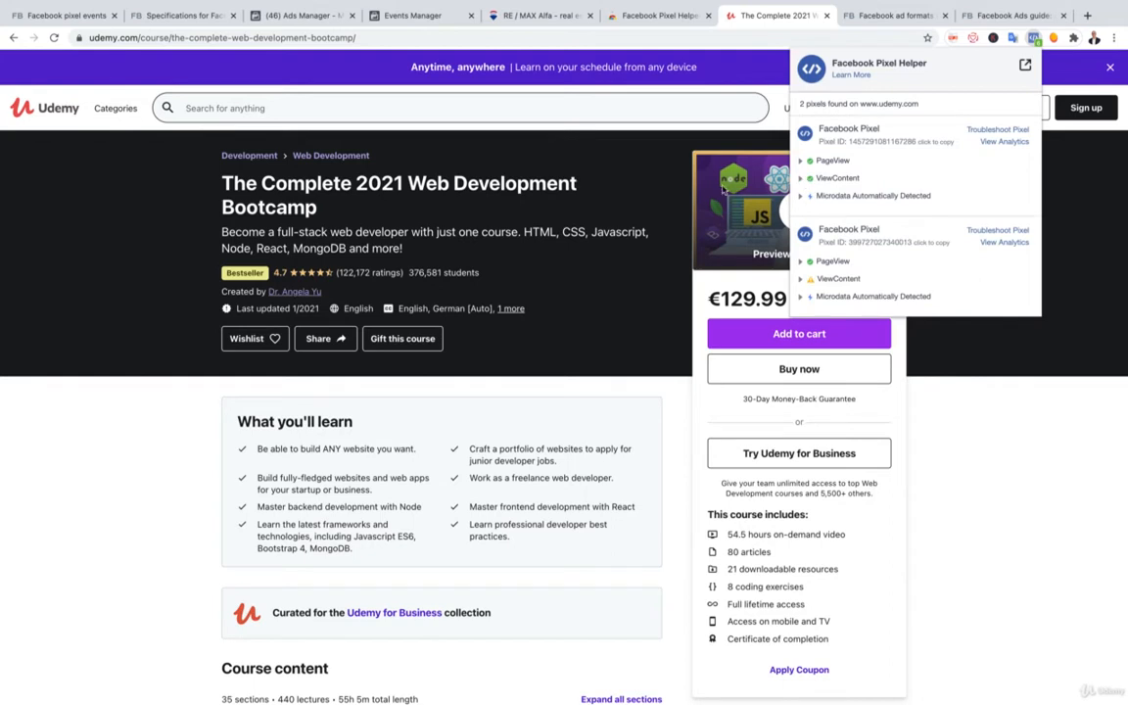
{"action": "left_click", "coordinate": [573, 163]}
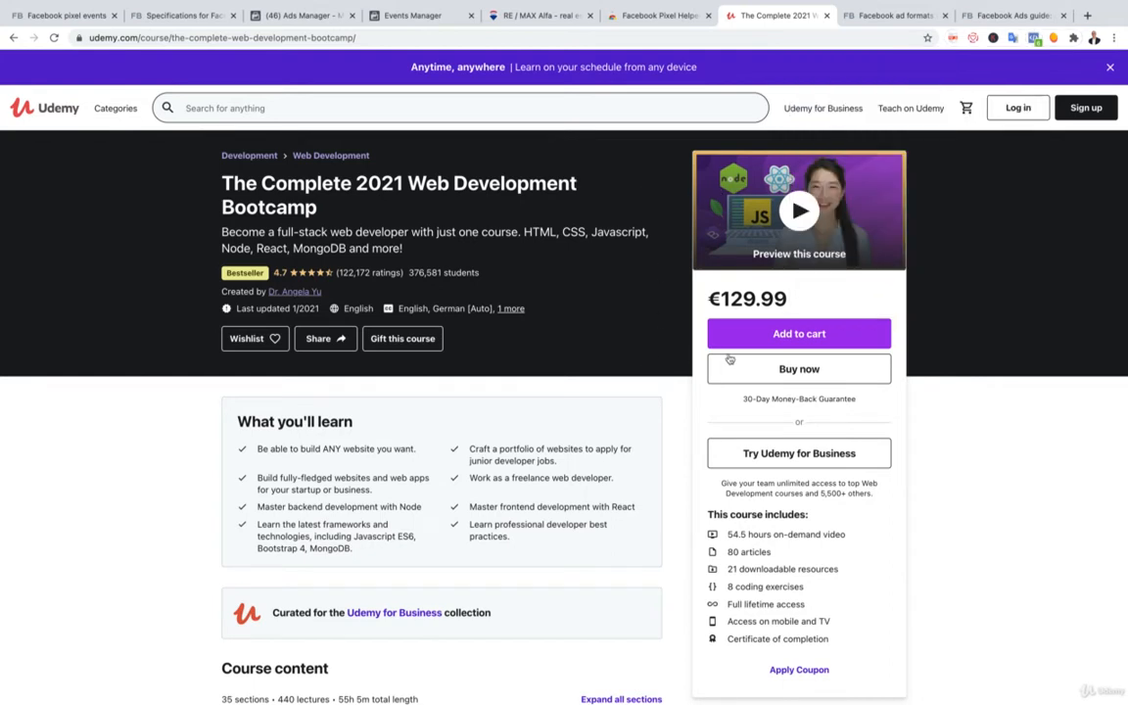
Step: Add the web development bootcamp to the cart and inspect the first pixel's AddToCart event in Facebook Pixel Helper
{"action": "left_click", "coordinate": [776, 336]}
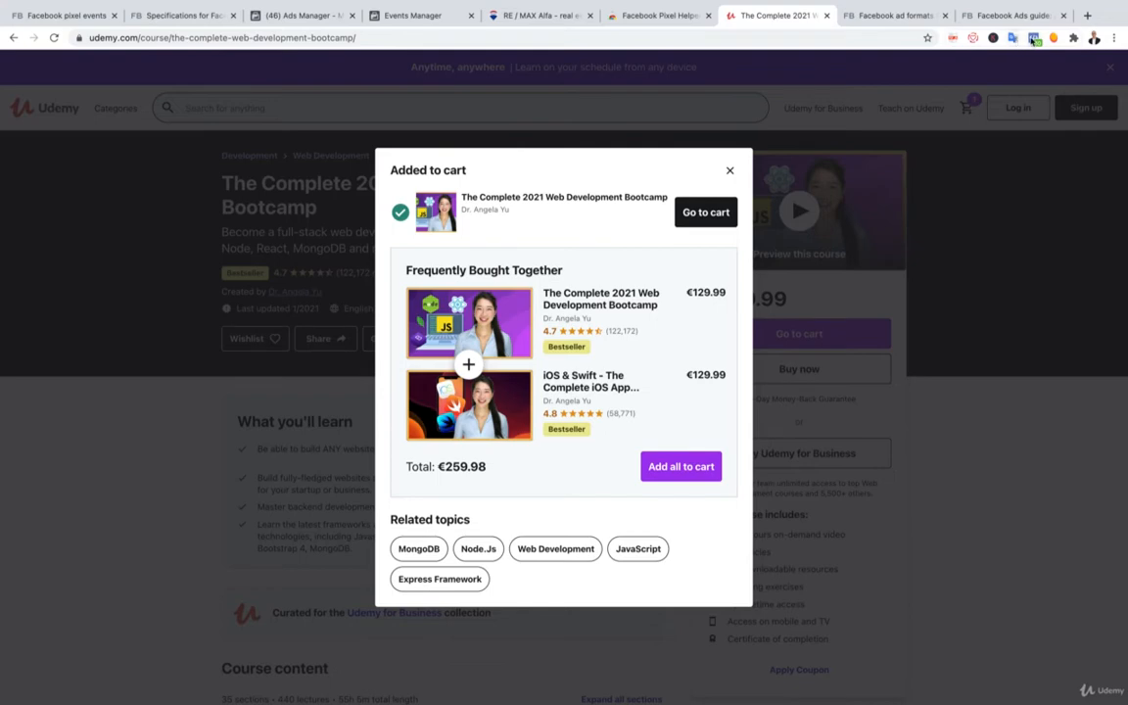
{"action": "left_click", "coordinate": [1035, 40]}
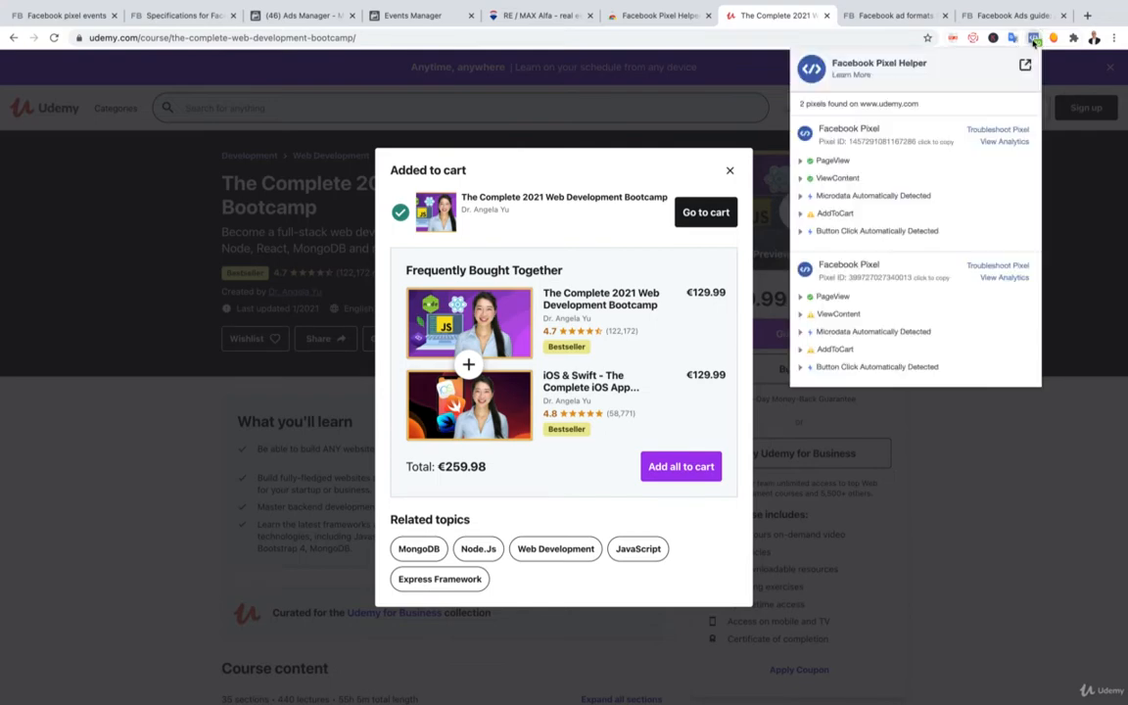
{"action": "left_click", "coordinate": [800, 214]}
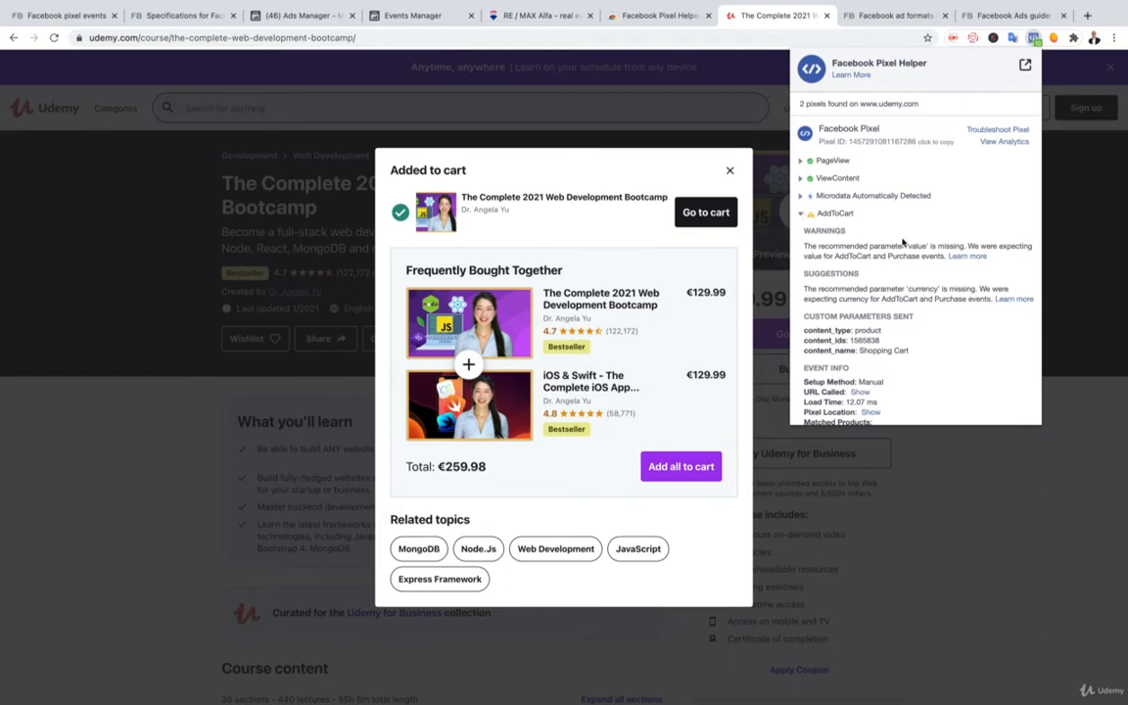
{"action": "scroll", "coordinate": [904, 242], "scroll_direction": "down", "scroll_amount": 3}
{"action": "scroll", "coordinate": [904, 242], "scroll_direction": "up", "scroll_amount": 3}
Step: Go to the shopping cart and check its pixel events with Facebook Pixel Helper, both before and after starting checkout
{"action": "left_click", "coordinate": [706, 214]}
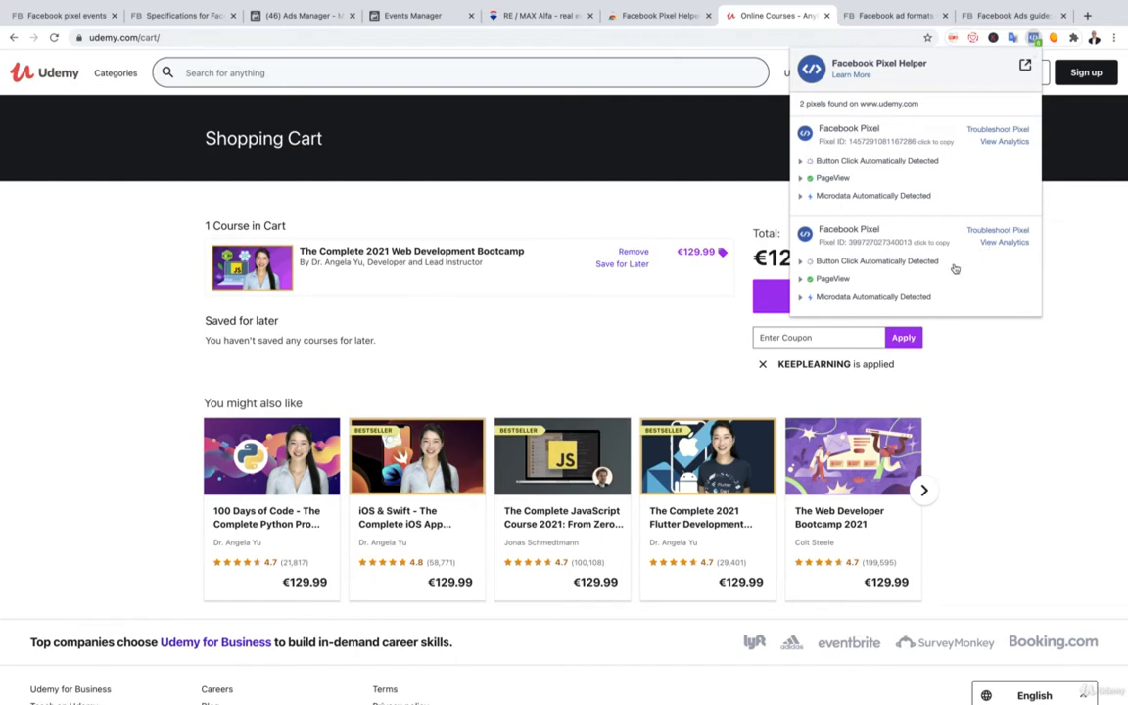
{"action": "left_click", "coordinate": [991, 426]}
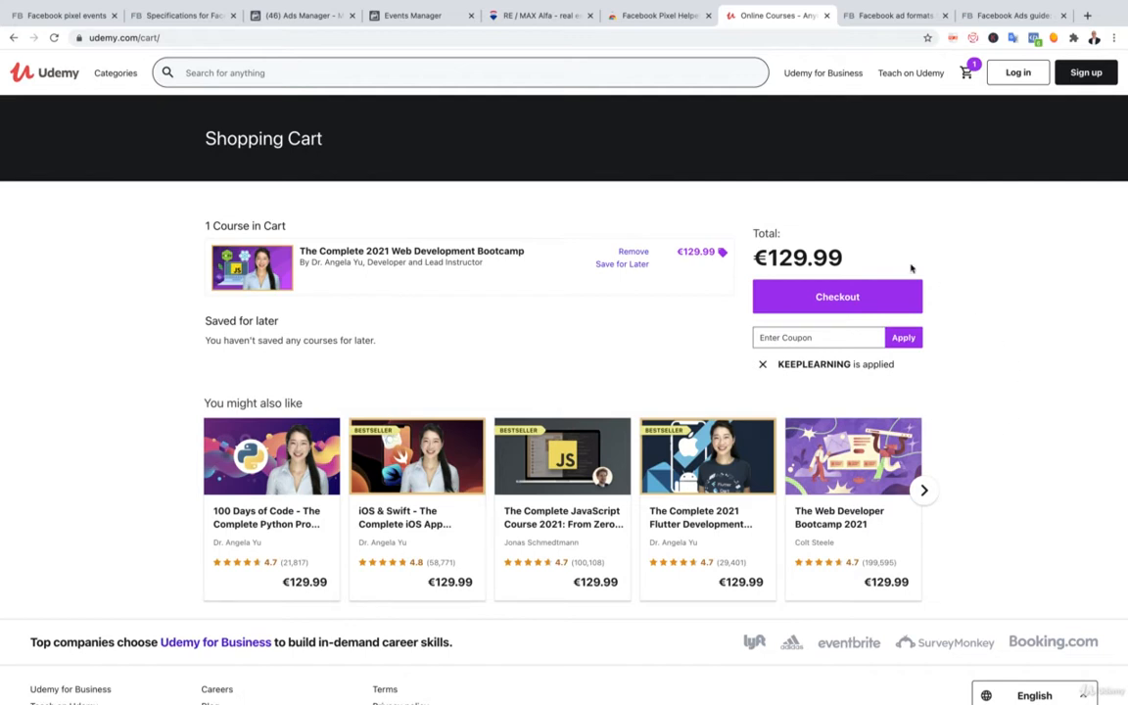
{"action": "left_click", "coordinate": [878, 299]}
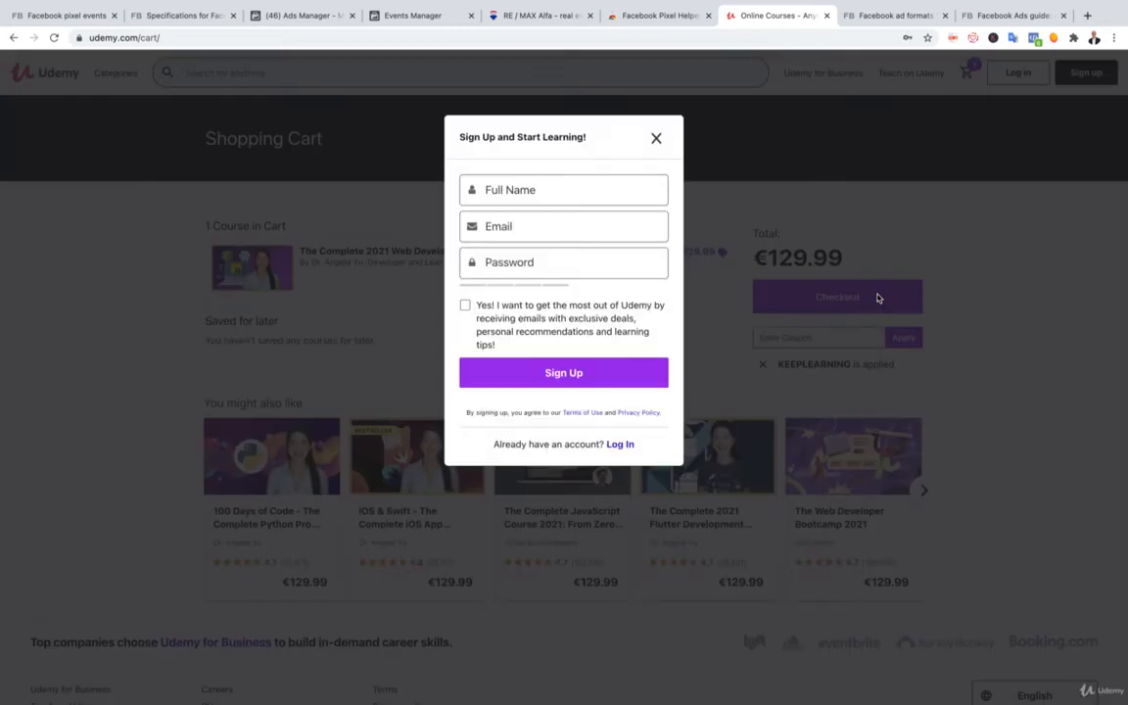
{"action": "left_click", "coordinate": [1034, 40]}
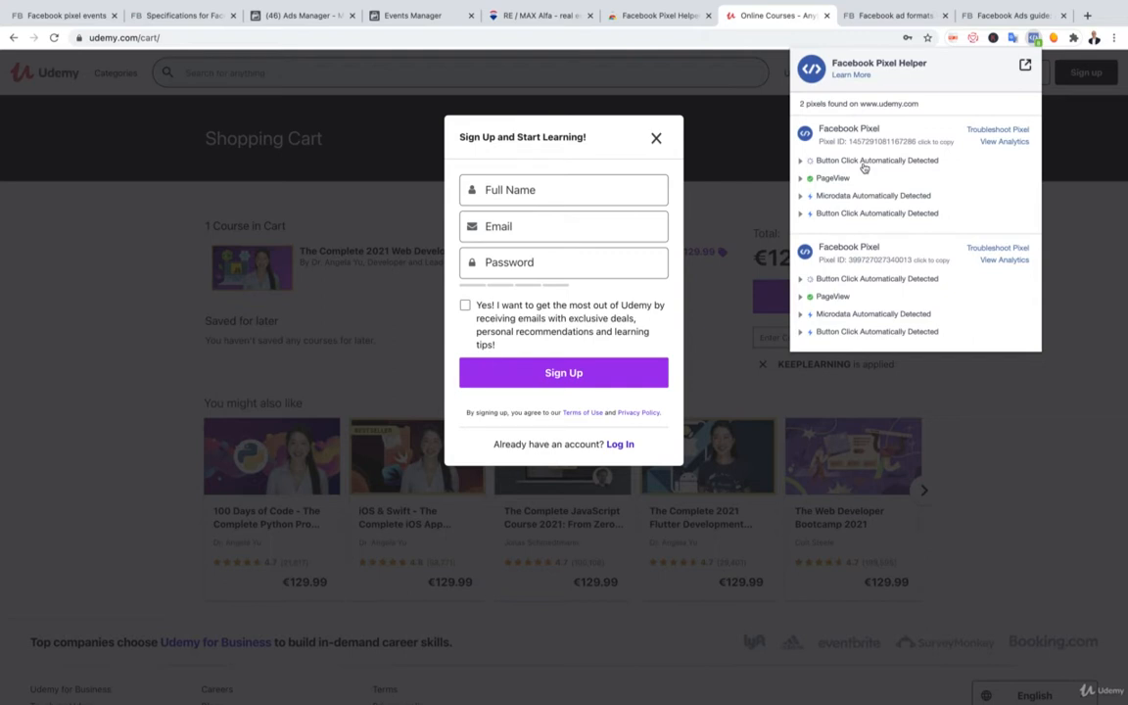
{"action": "left_click", "coordinate": [542, 190]}
{"action": "left_click", "coordinate": [541, 190]}
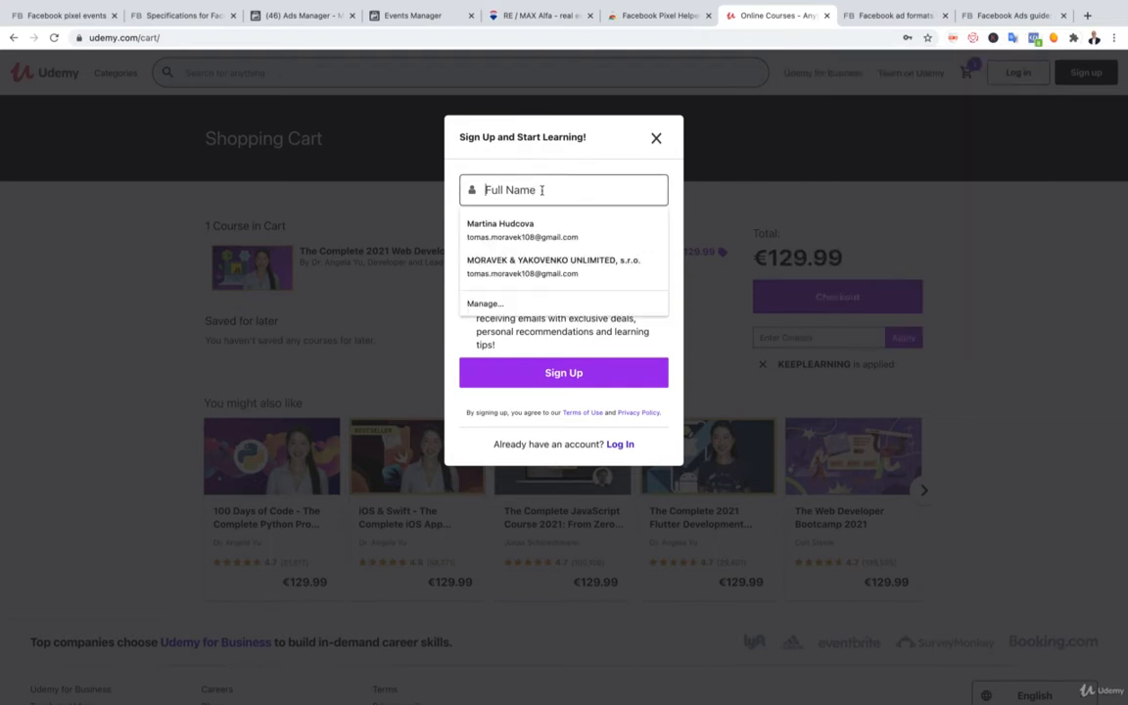
{"action": "left_click", "coordinate": [558, 261]}
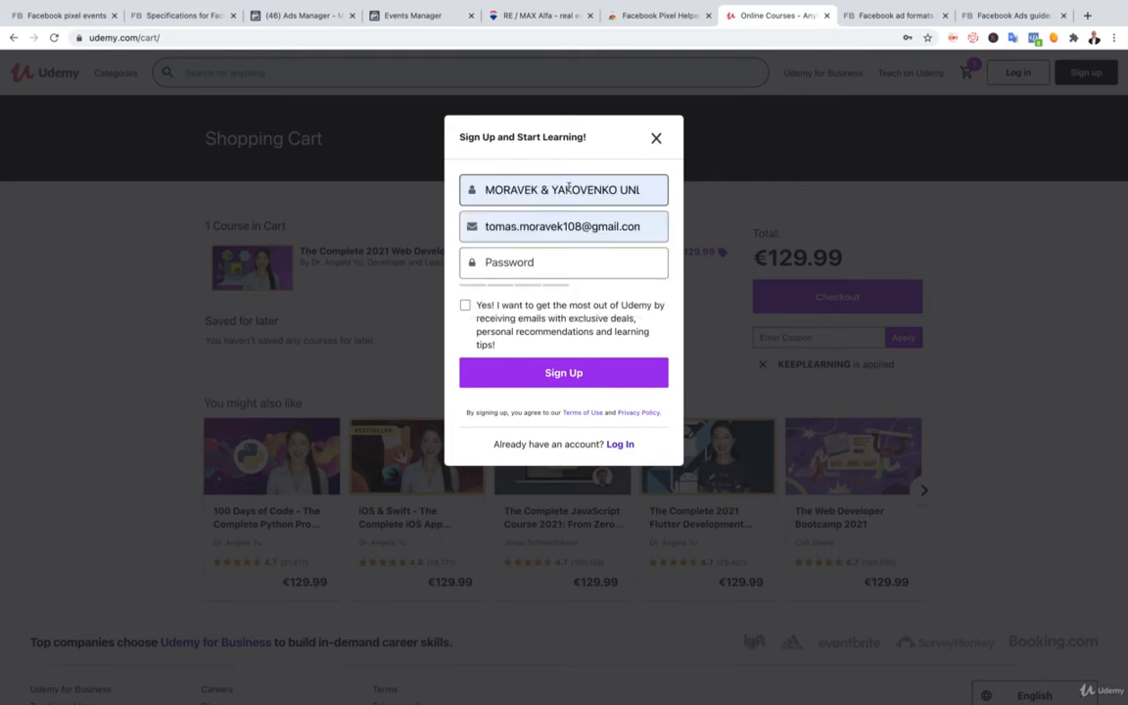
Step: Log in to the existing Udemy account with the saved account password and proceed to checkout from the cart
{"action": "left_click", "coordinate": [620, 444]}
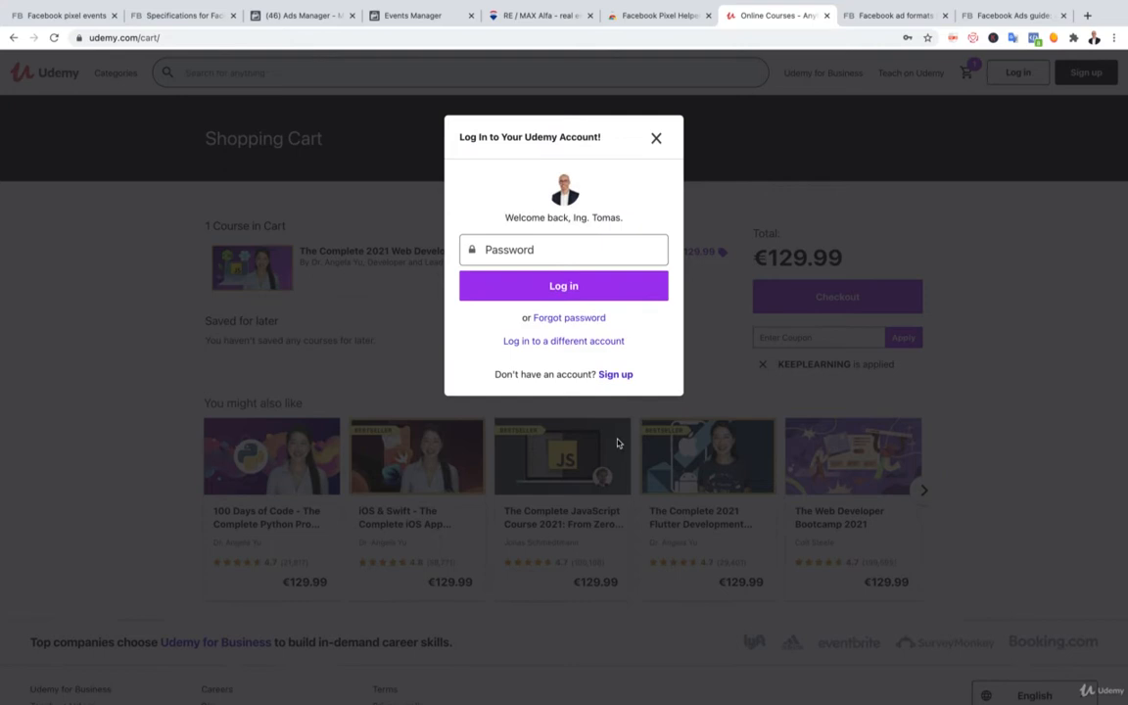
{"action": "left_click", "coordinate": [556, 252]}
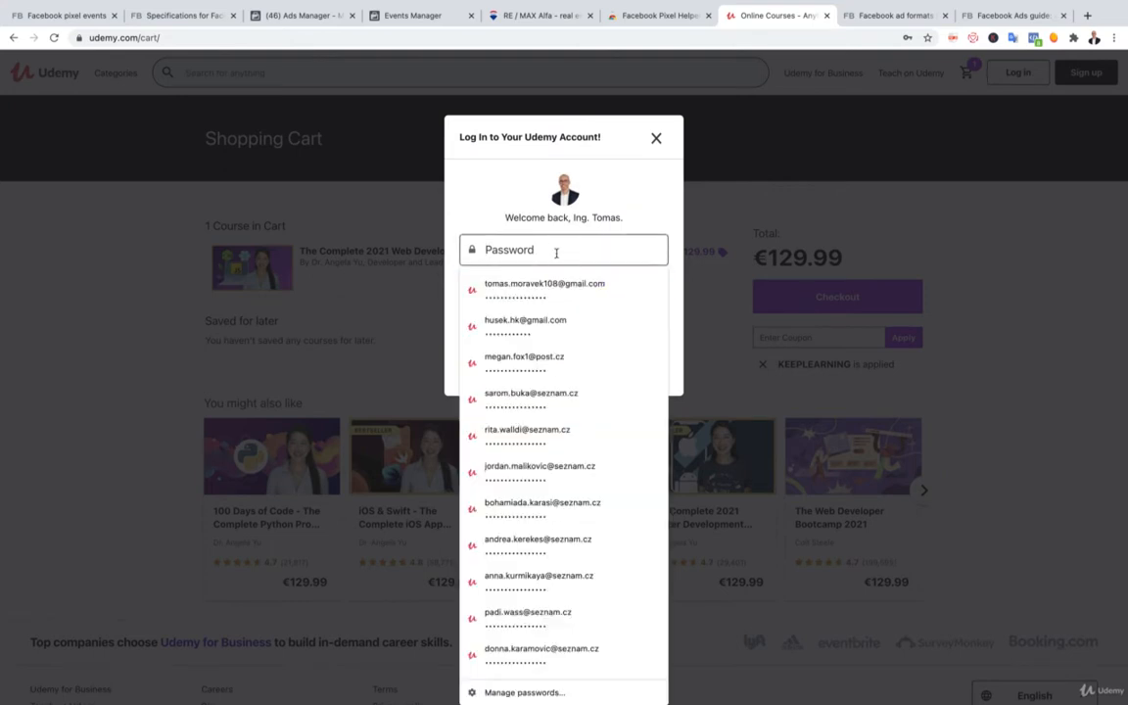
{"action": "left_click", "coordinate": [558, 290]}
{"action": "left_click", "coordinate": [560, 292]}
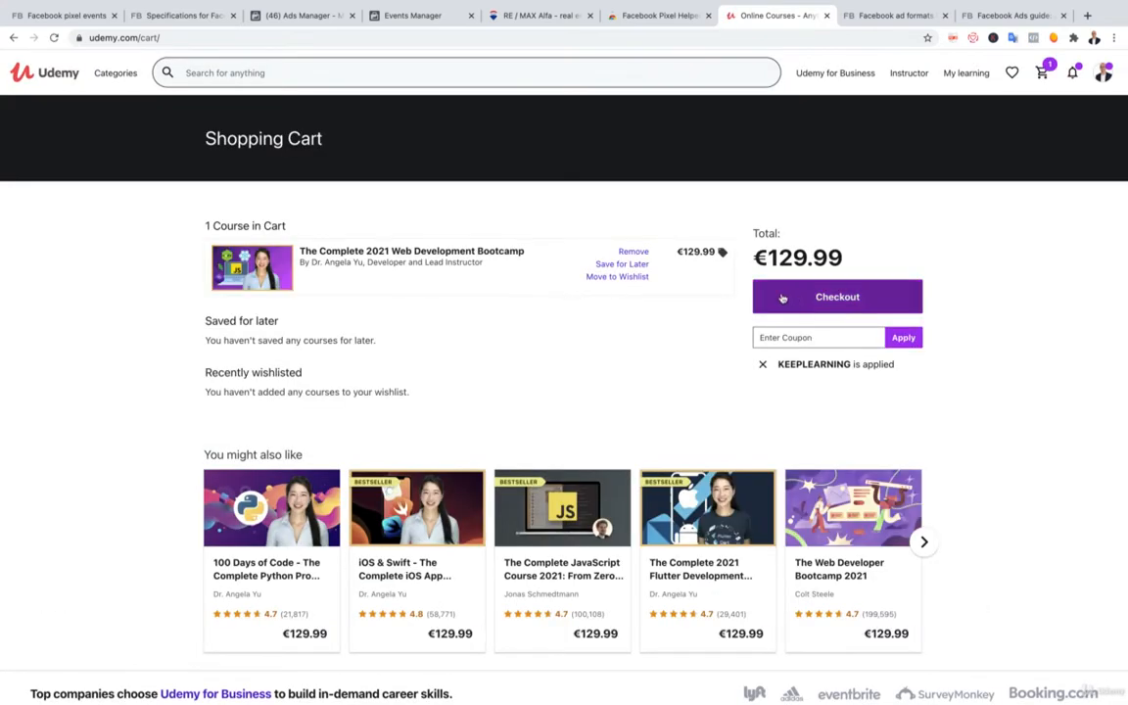
{"action": "left_click", "coordinate": [812, 299]}
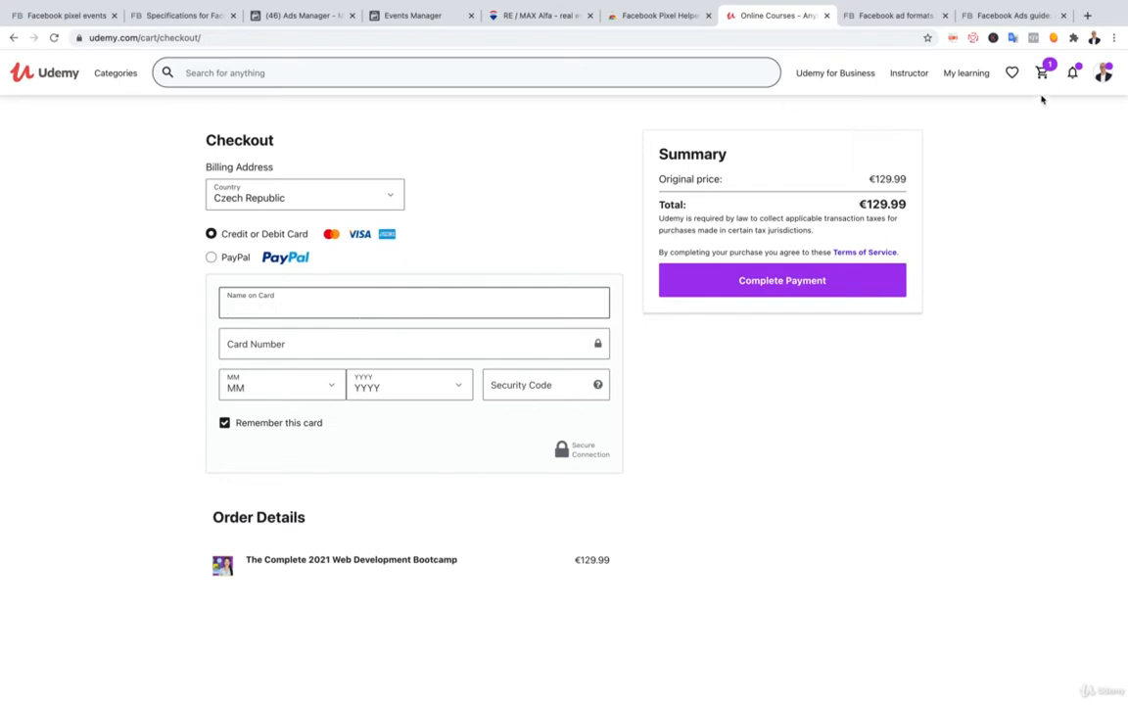
Step: Return to the cart course's page and open "iOS & Swift - The Complete iOS App Development Bootcamp" from its Frequently Bought Together section
{"action": "mouse_move", "coordinate": [1040, 76]}
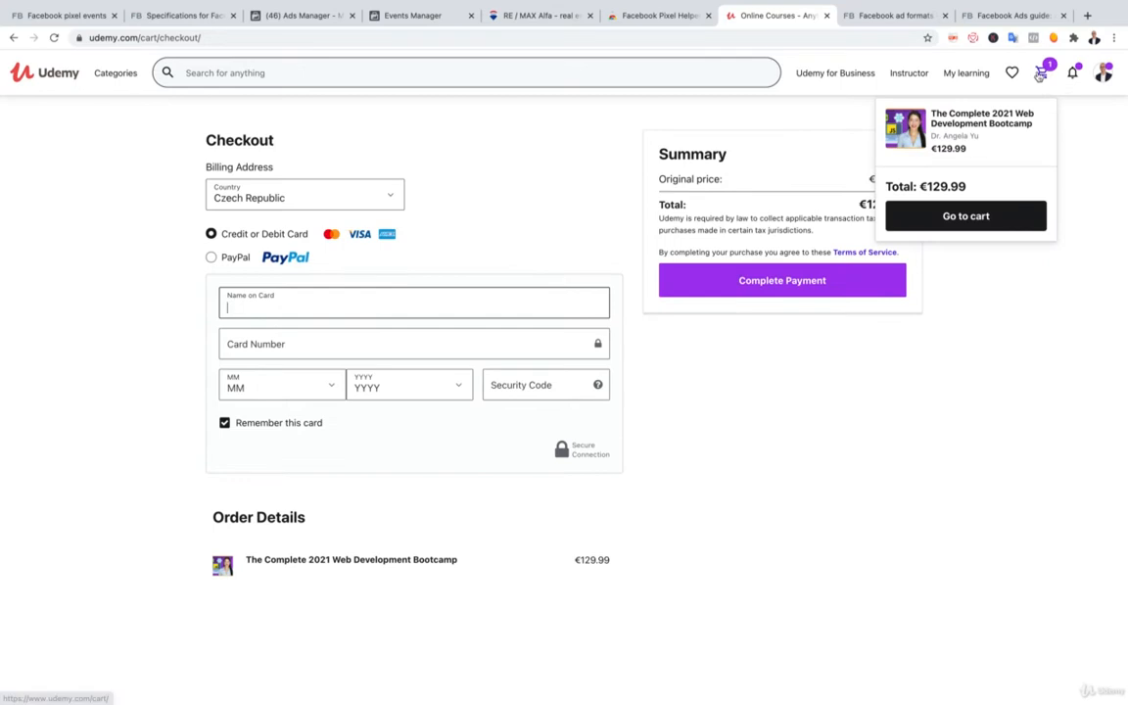
{"action": "left_click", "coordinate": [1019, 122]}
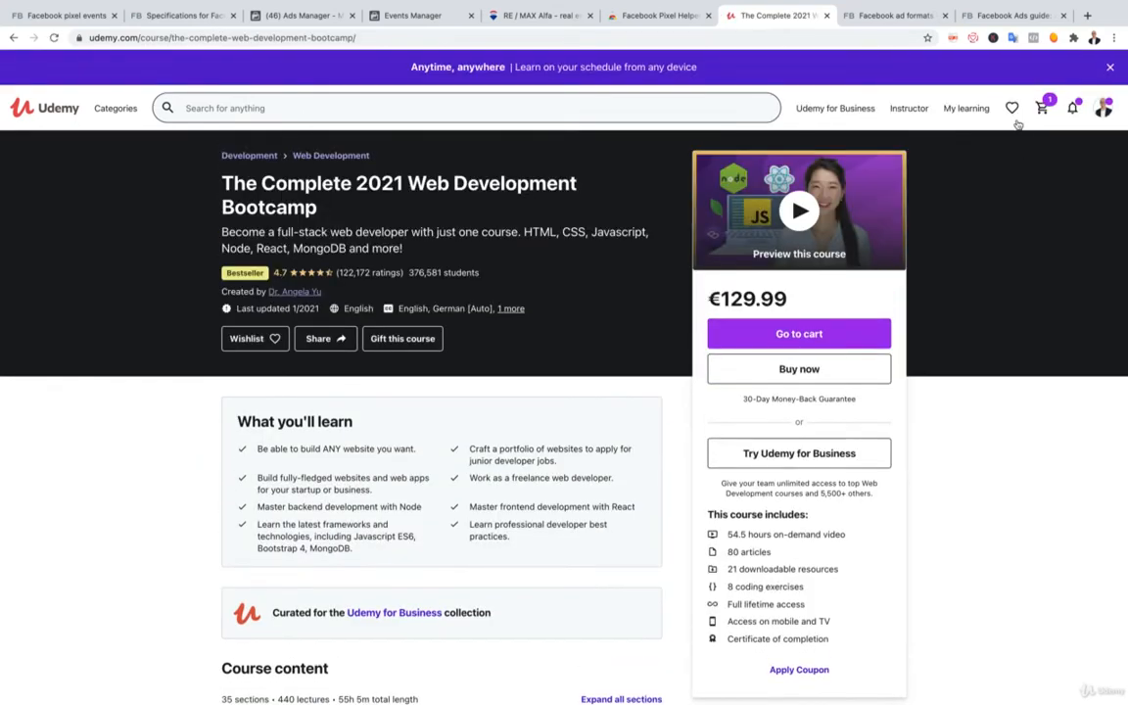
{"action": "mouse_move", "coordinate": [1028, 116]}
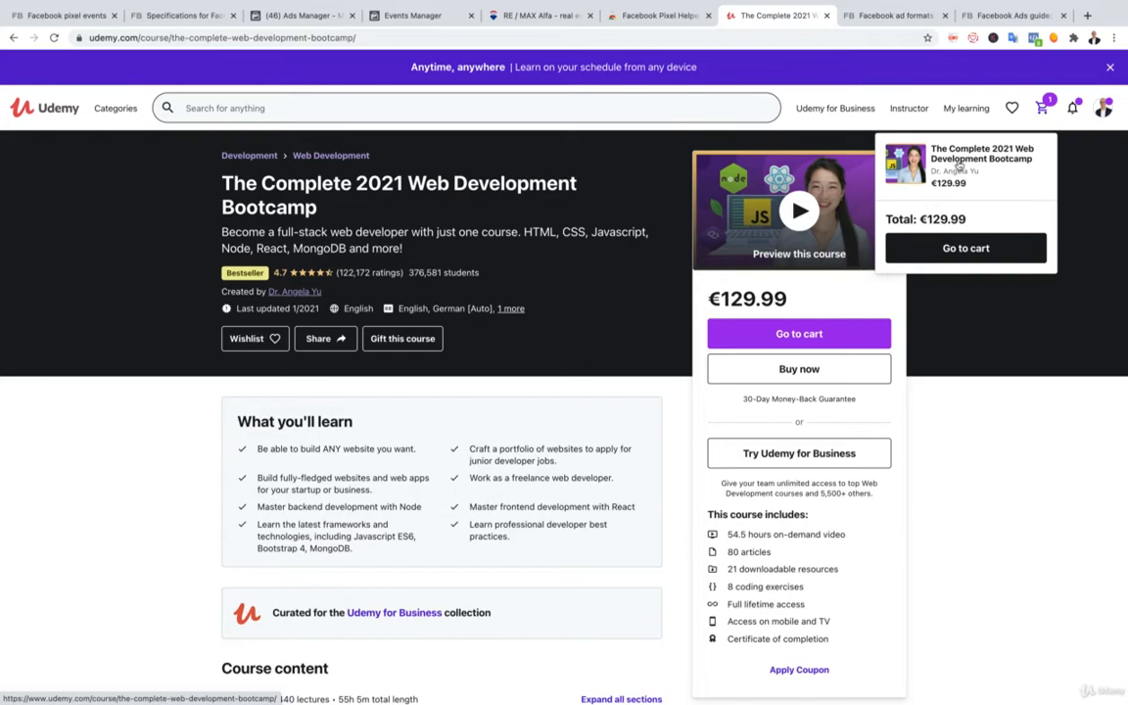
{"action": "scroll", "coordinate": [534, 265], "scroll_direction": "down", "scroll_amount": 15}
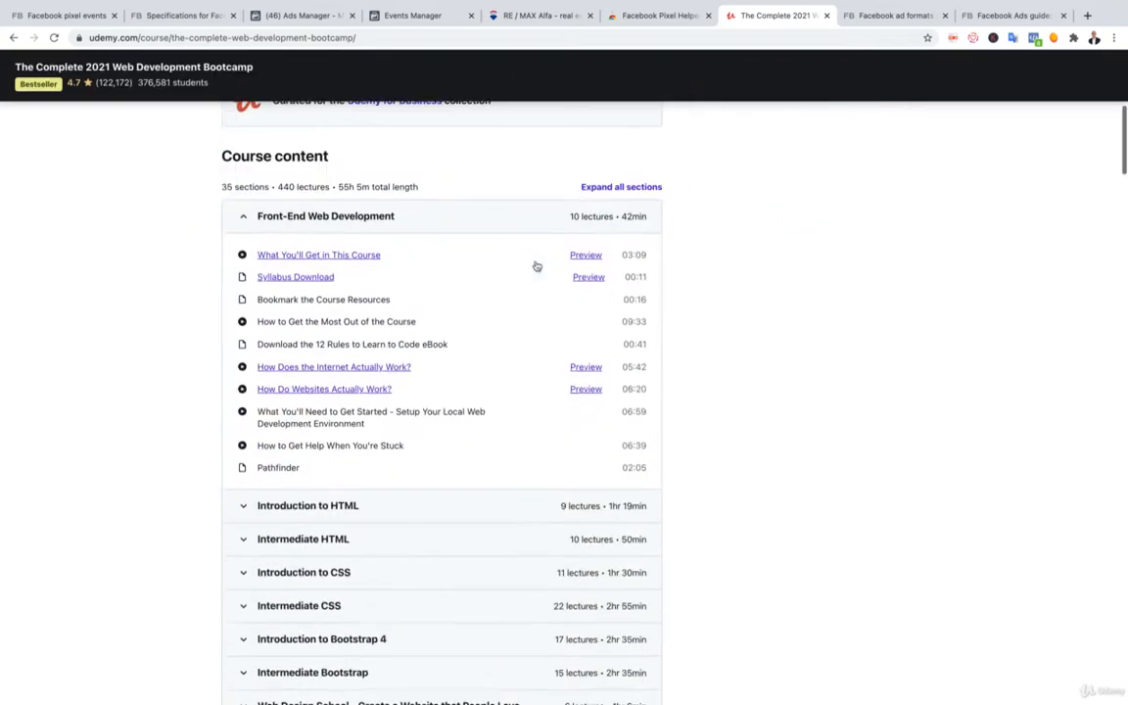
{"action": "scroll", "coordinate": [536, 261], "scroll_direction": "down", "scroll_amount": 8}
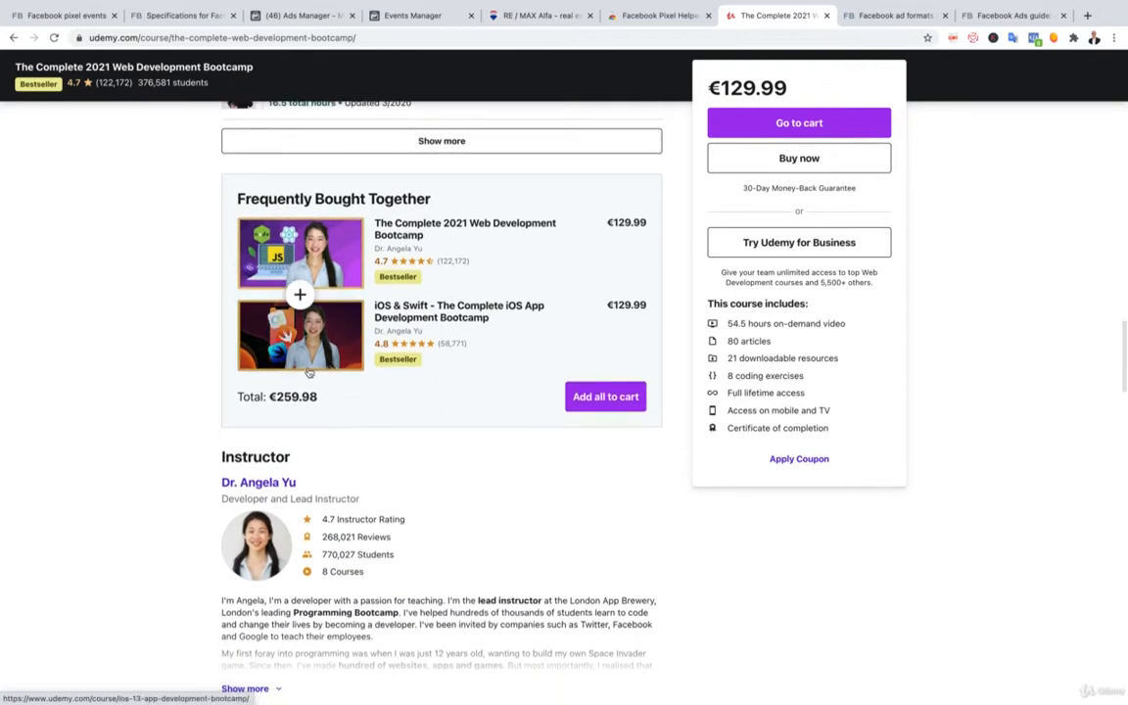
{"action": "left_click", "coordinate": [304, 354]}
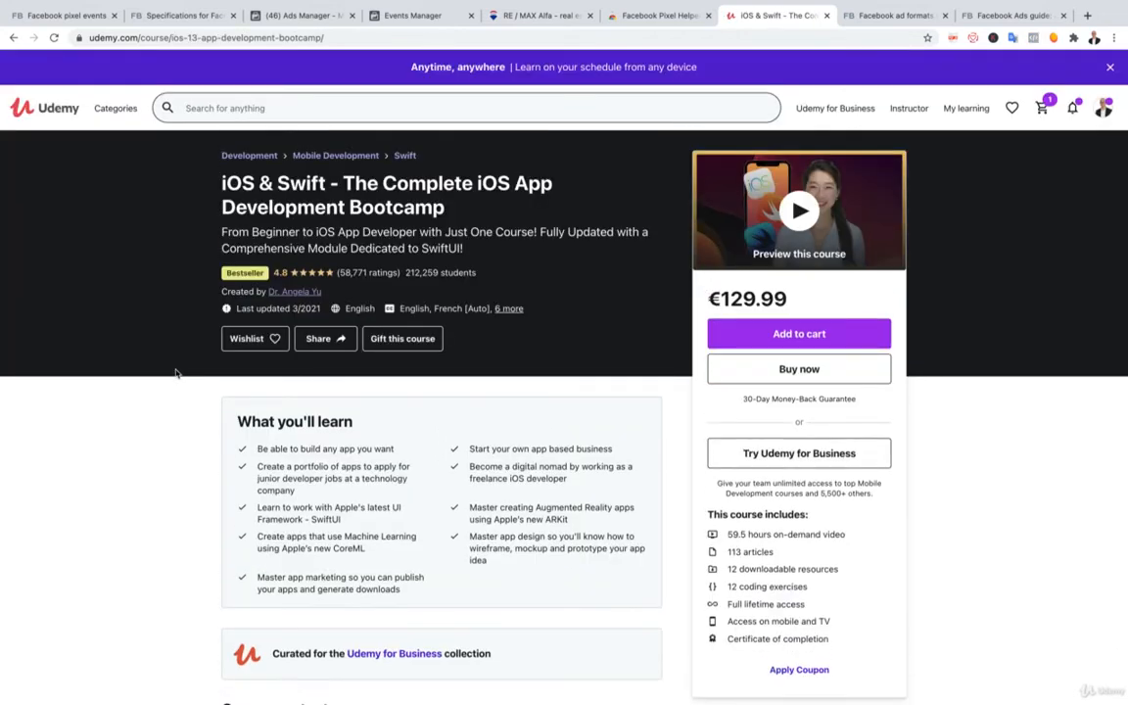
Step: Open the wishlist page, check it with Facebook Pixel Helper and inspect the first pixel's isMember event info
{"action": "left_click", "coordinate": [1013, 110]}
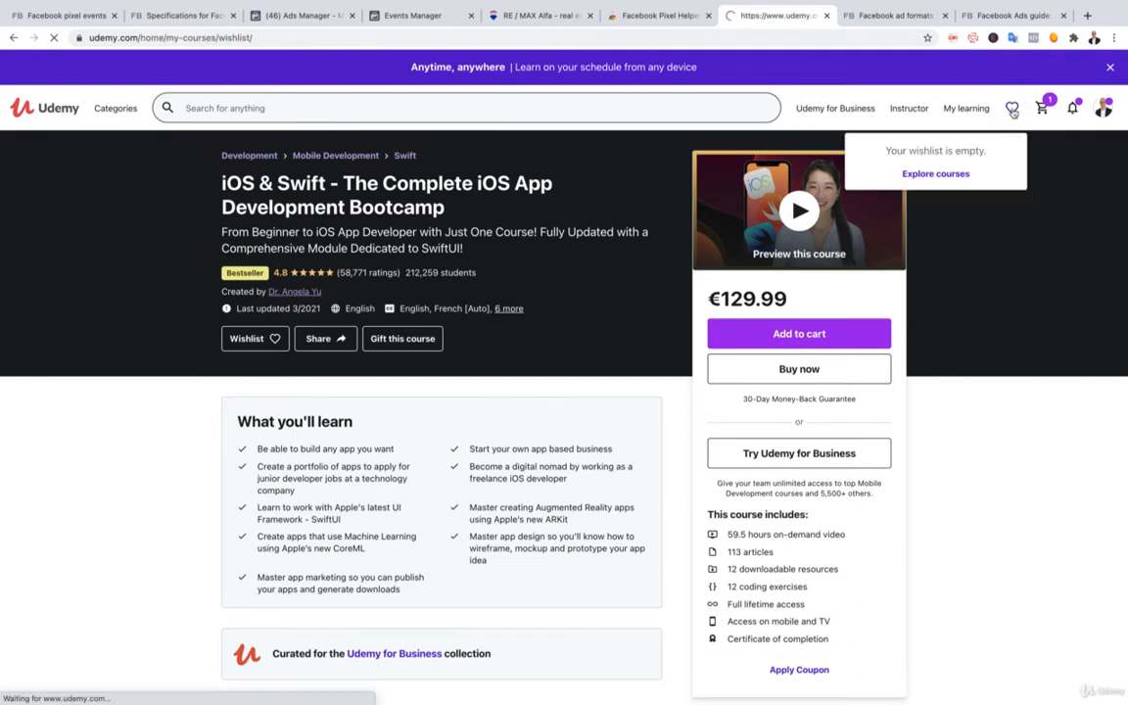
{"action": "left_click", "coordinate": [1034, 38]}
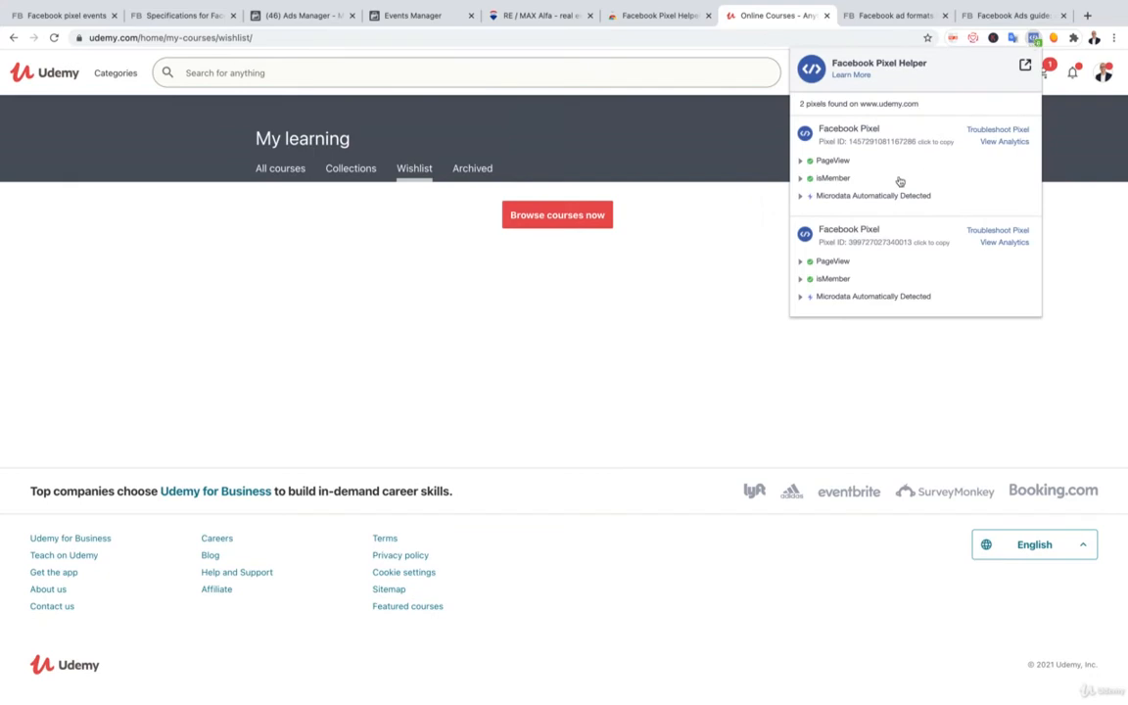
{"action": "left_click", "coordinate": [801, 179]}
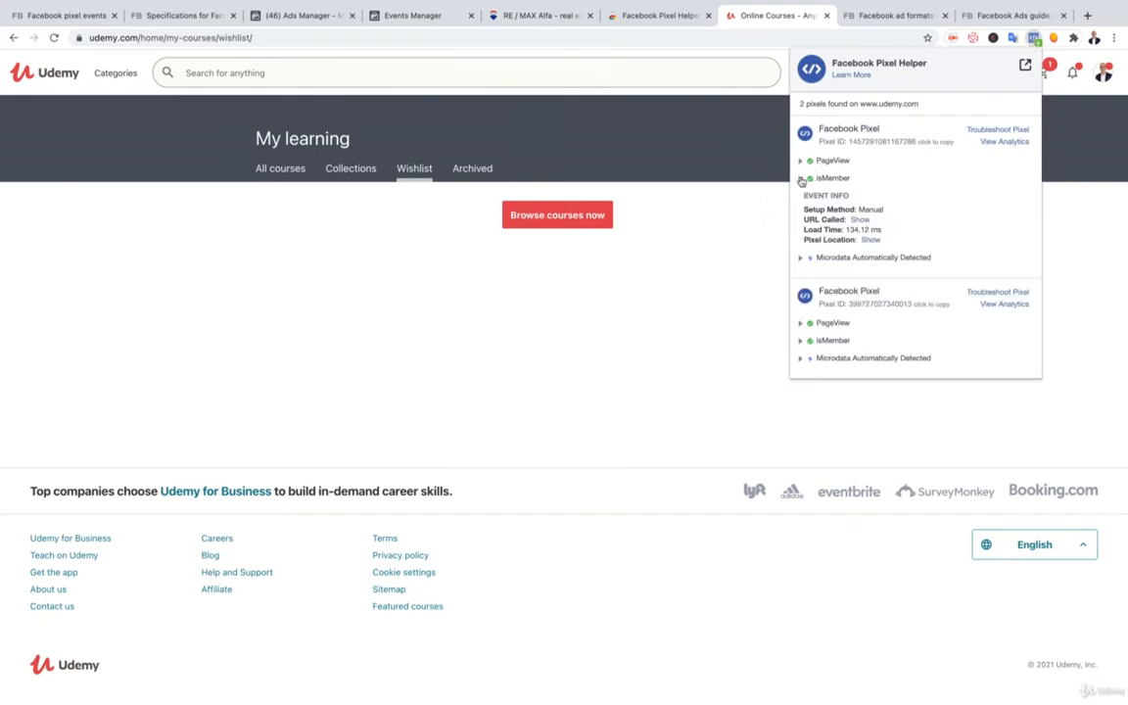
{"action": "left_click", "coordinate": [801, 180]}
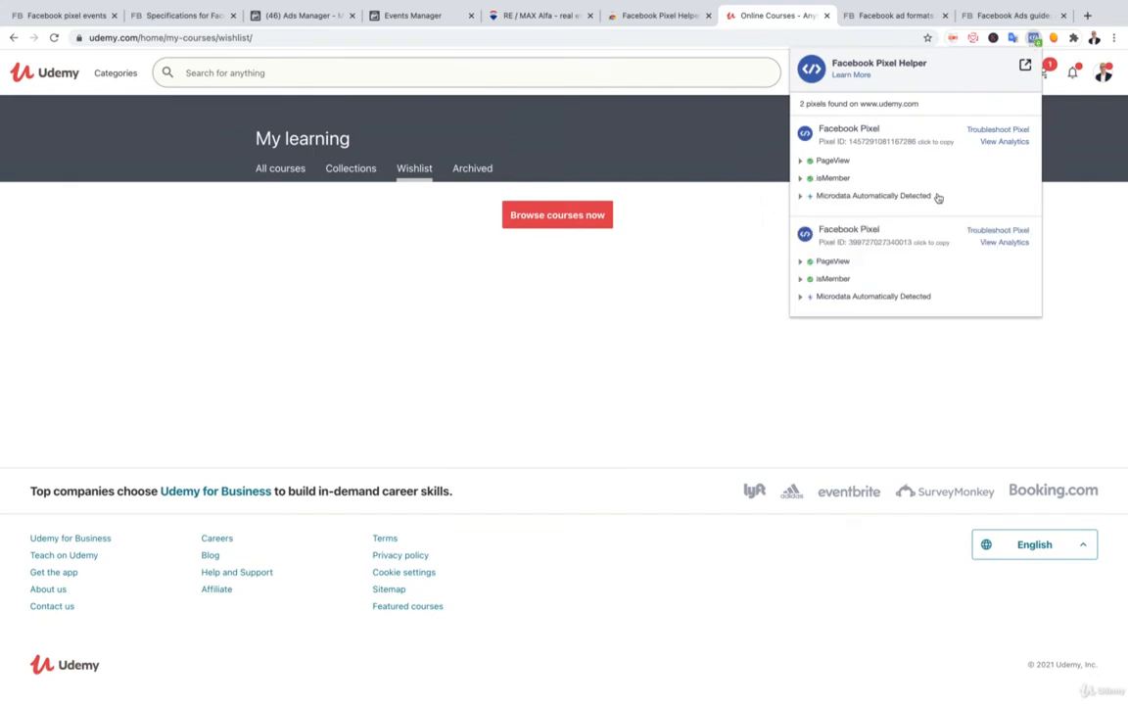
{"action": "left_click", "coordinate": [716, 218]}
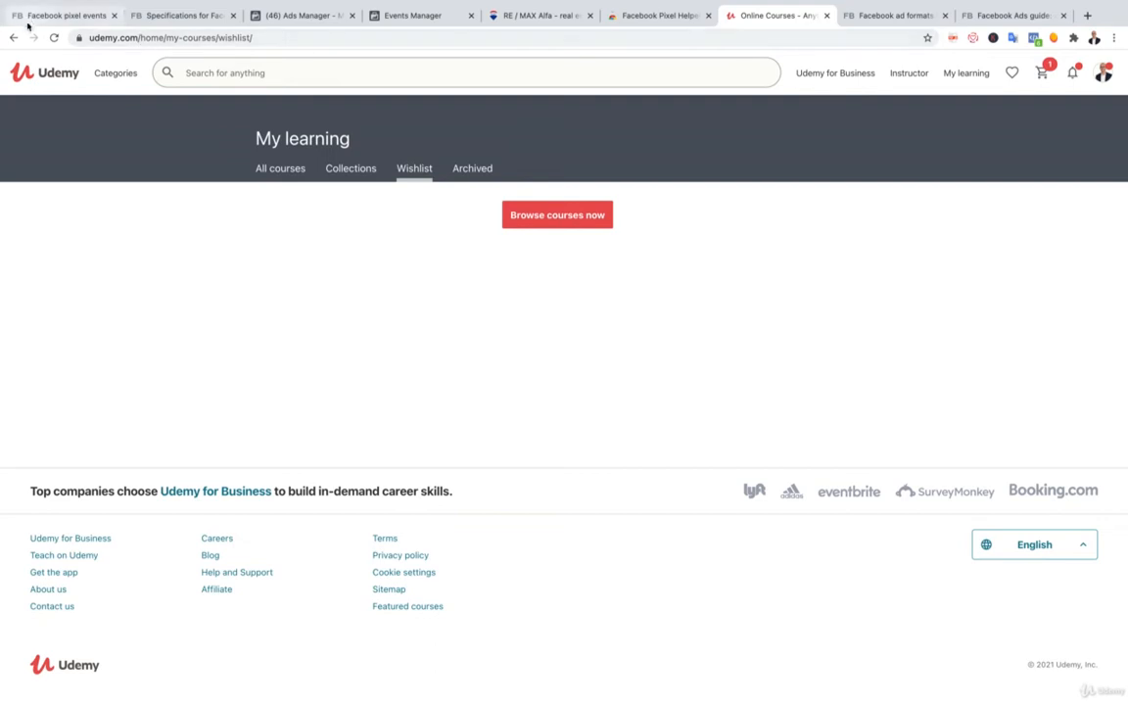
Step: Return to the "iOS & Swift - The Complete iOS App Development Bootcamp" course page and add the course to the wishlist
{"action": "left_click", "coordinate": [14, 37]}
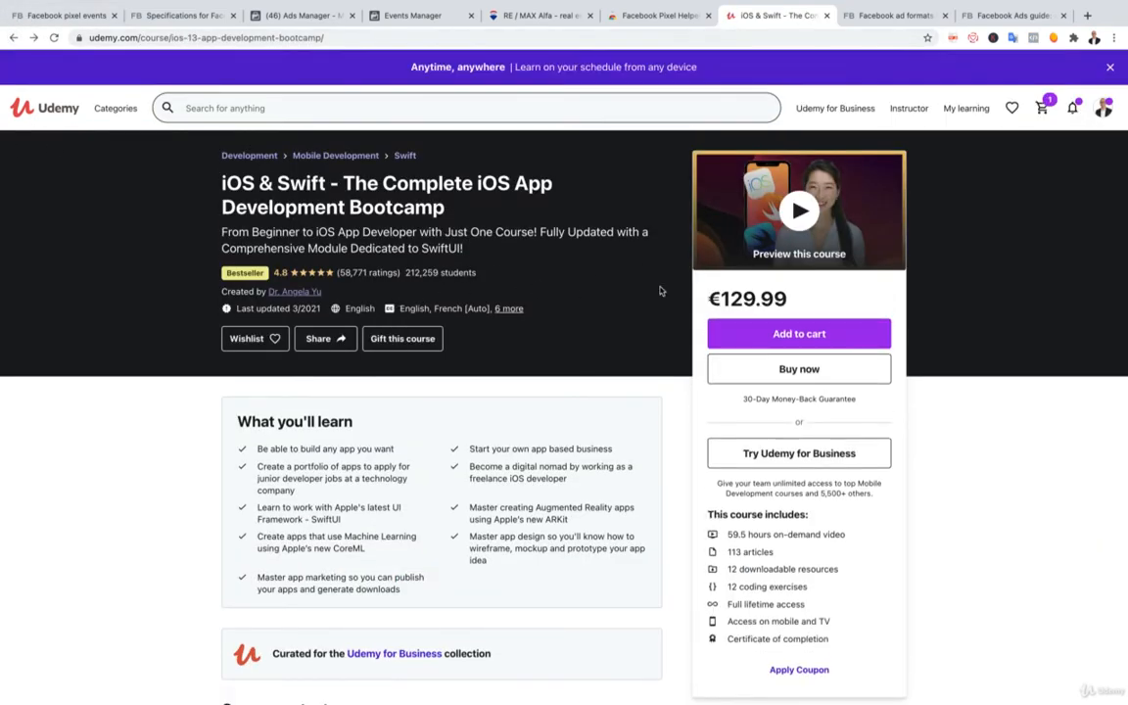
{"action": "scroll", "coordinate": [660, 291], "scroll_direction": "down", "scroll_amount": 3}
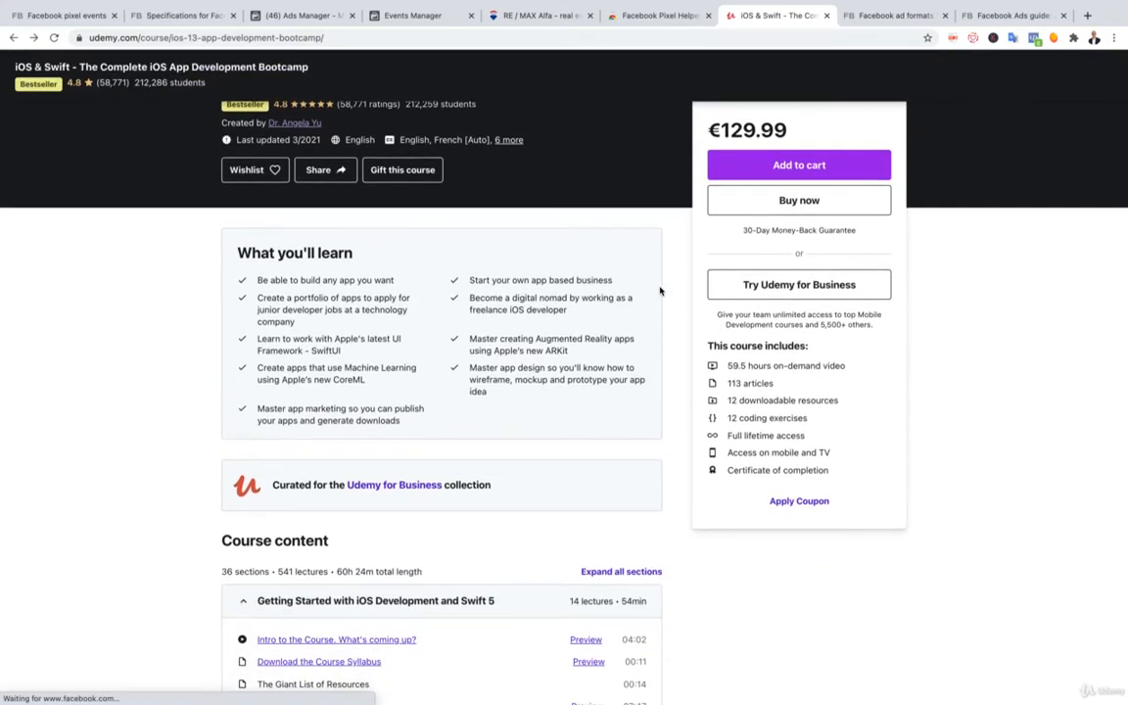
{"action": "left_click", "coordinate": [278, 174]}
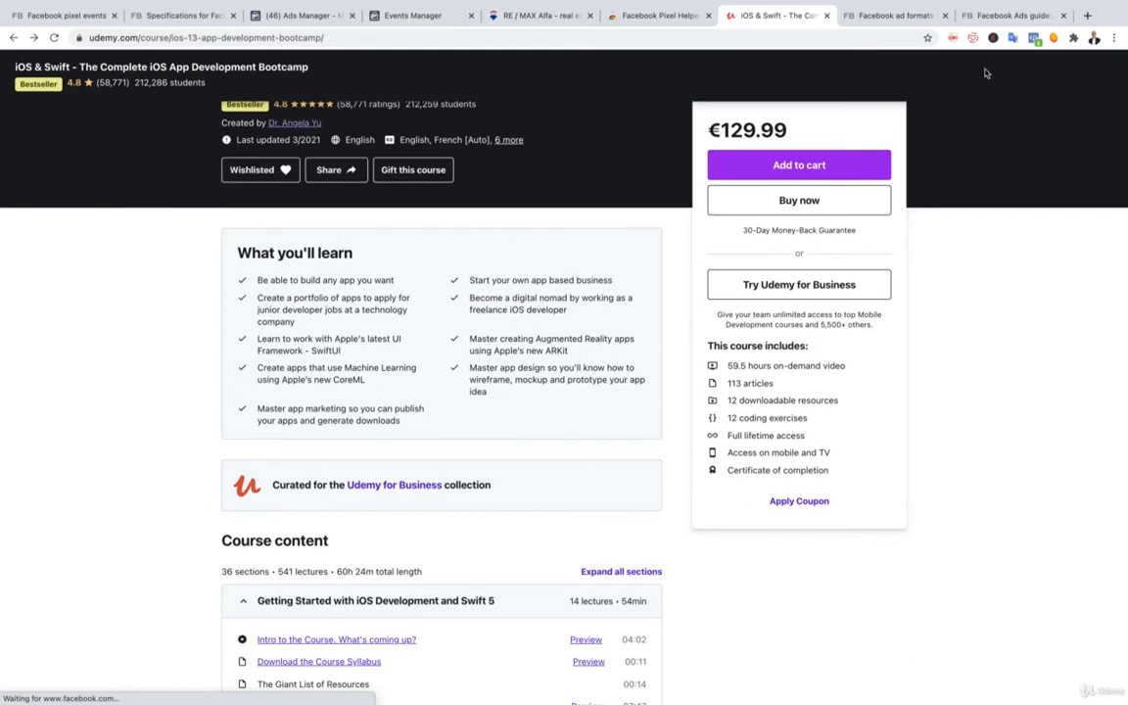
Step: Check the pixel events on the wishlisted course's page with Facebook Pixel Helper, reopening it from the top of the page
{"action": "left_click", "coordinate": [1034, 40]}
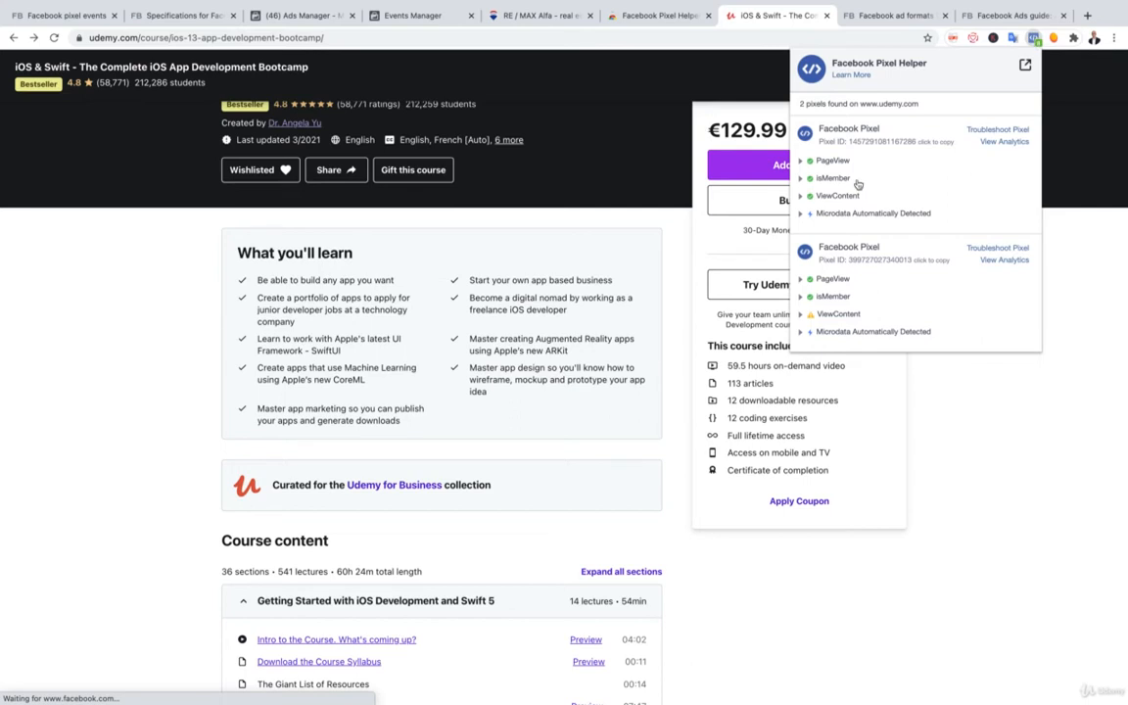
{"action": "left_click", "coordinate": [569, 235]}
{"action": "scroll", "coordinate": [572, 233], "scroll_direction": "up", "scroll_amount": 3}
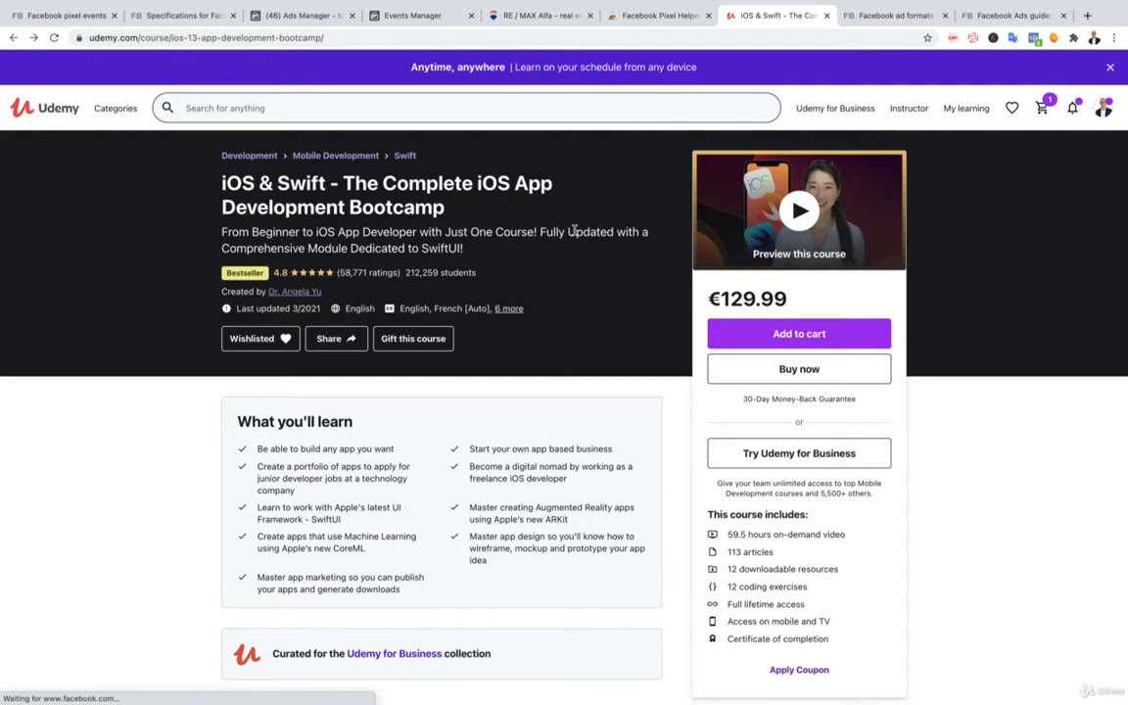
{"action": "left_click", "coordinate": [1033, 38]}
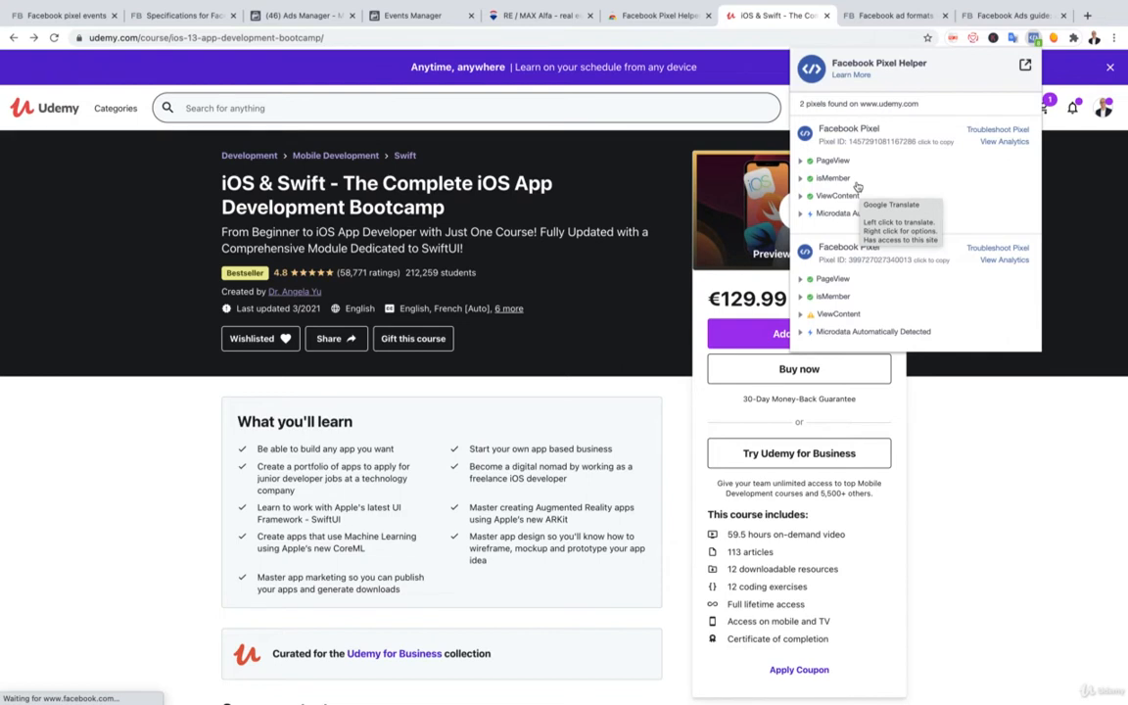
Step: Close the Udemy page and switch to the Events Manager overview of the REMAX ALFA 2018 pixel
{"action": "left_click", "coordinate": [825, 19]}
{"action": "left_click", "coordinate": [827, 20]}
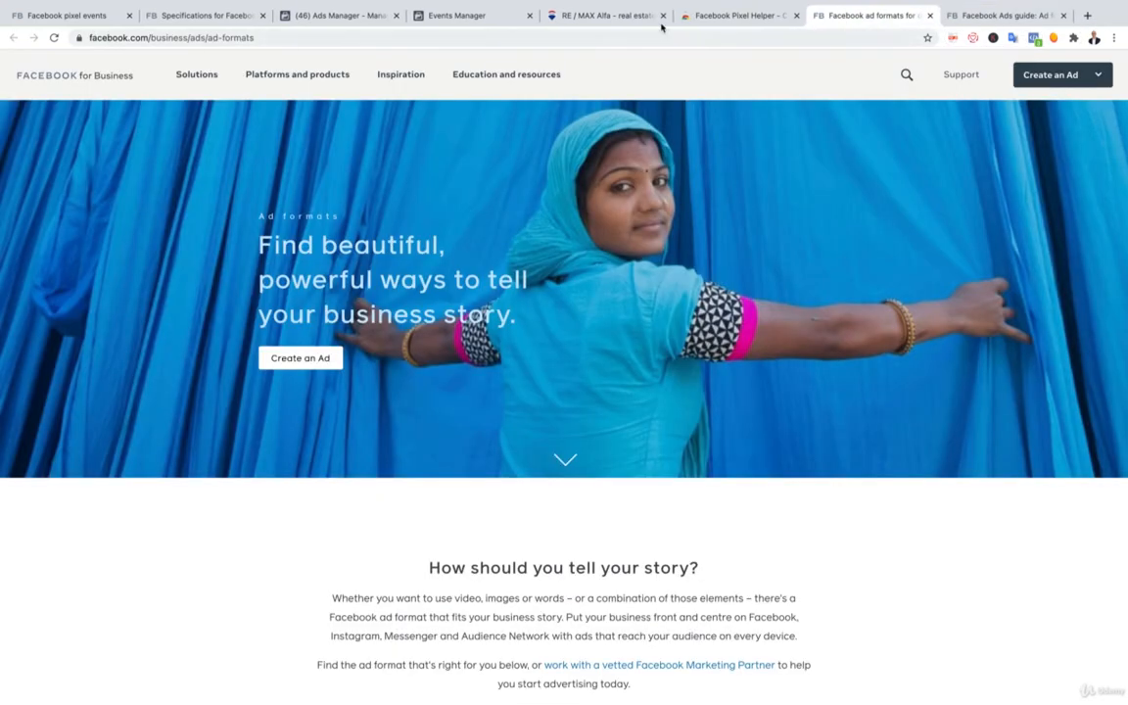
{"action": "left_click", "coordinate": [736, 18]}
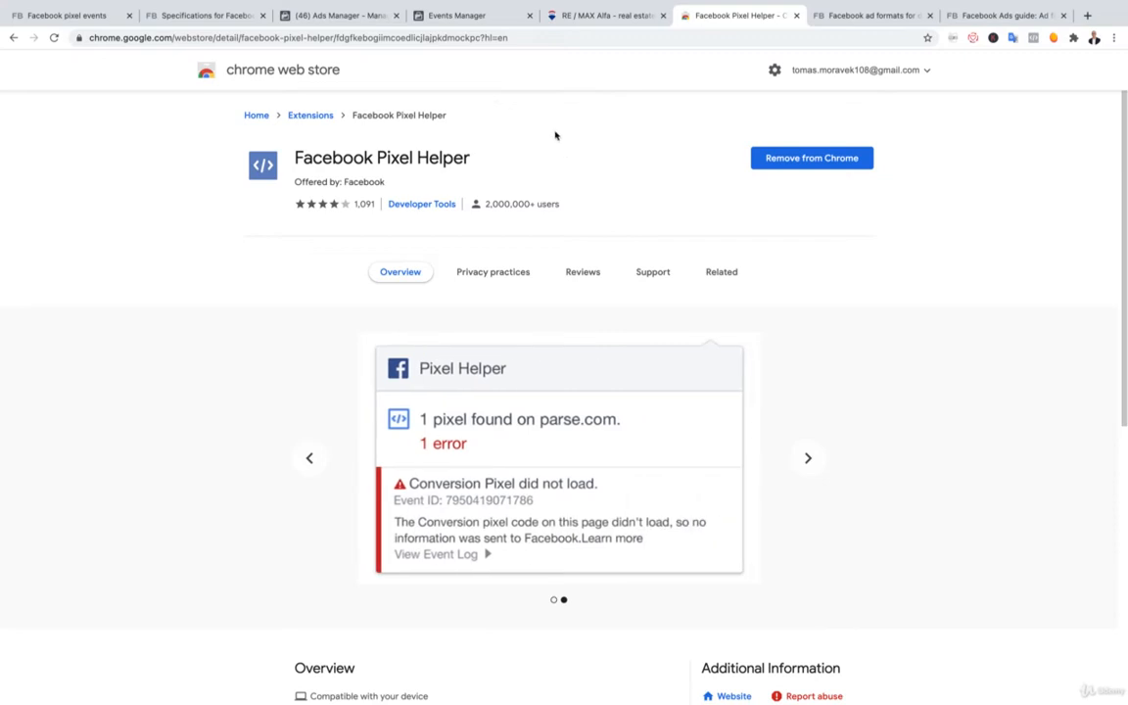
{"action": "left_click", "coordinate": [483, 19]}
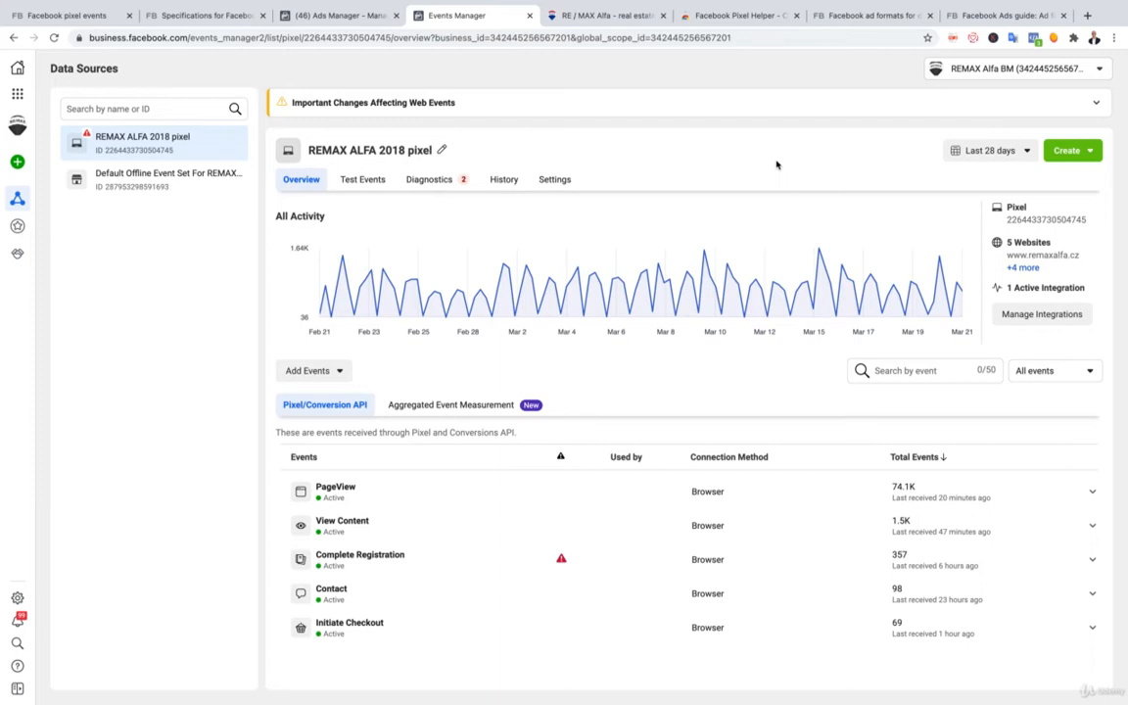
{"action": "left_click", "coordinate": [601, 16]}
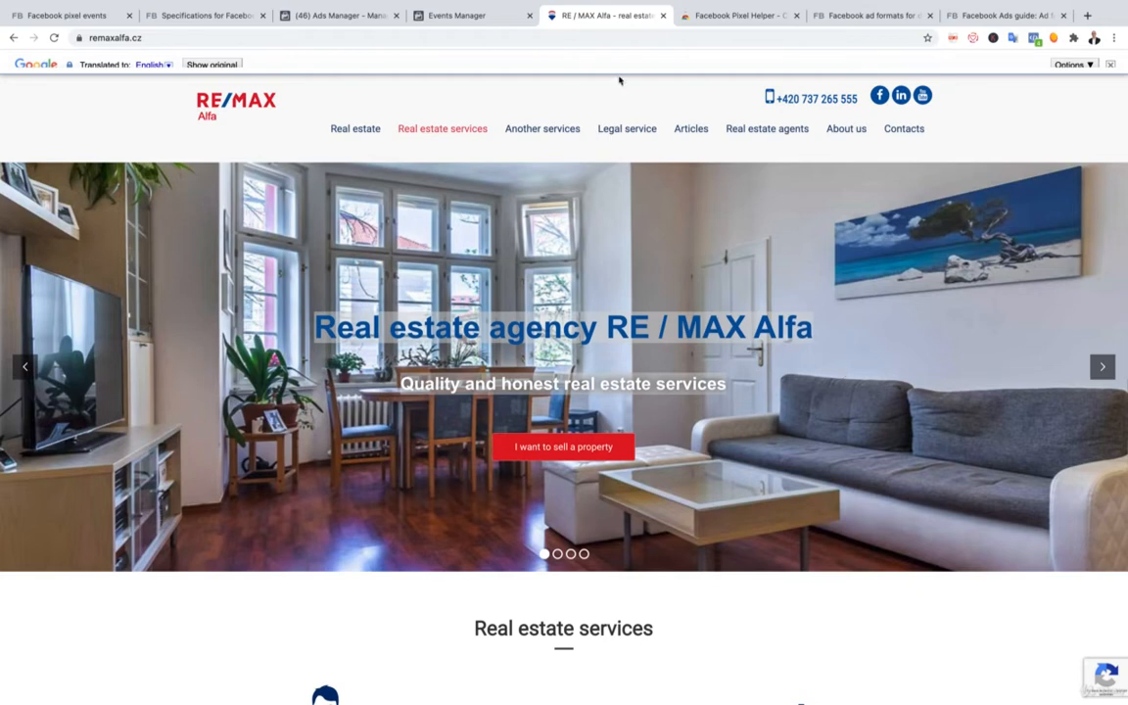
{"action": "left_click", "coordinate": [506, 18]}
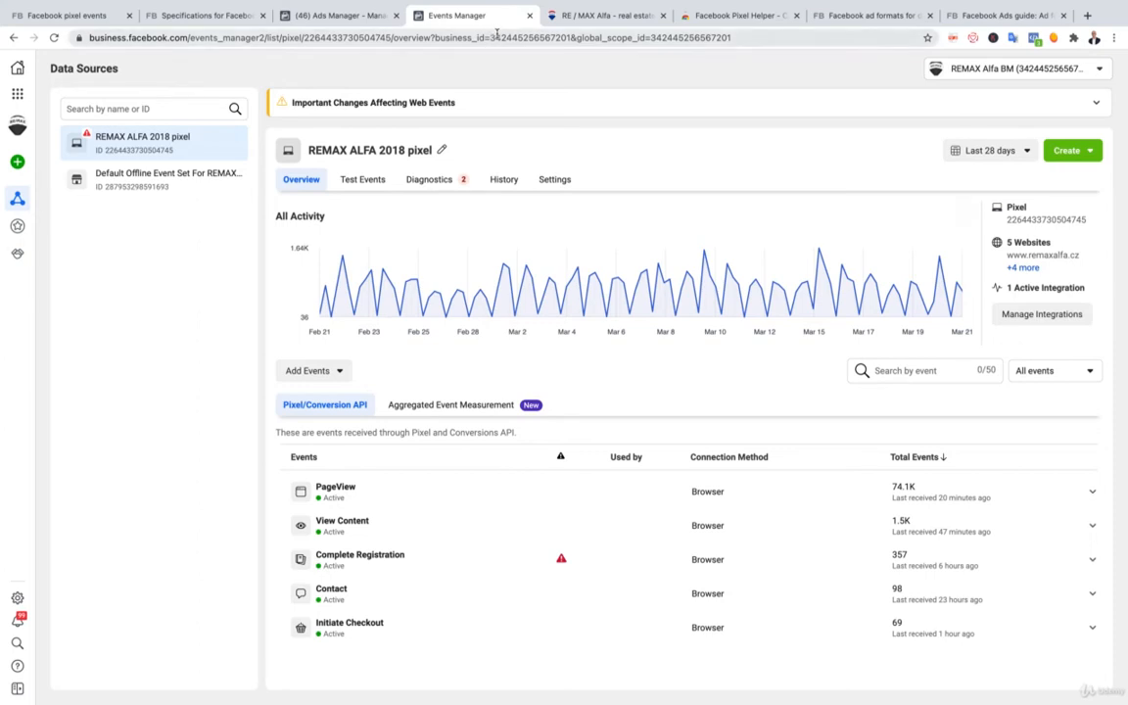
Step: Start adding events from the REMAX ALFA 2018 pixel with the Event Setup Tool
{"action": "left_click", "coordinate": [331, 374]}
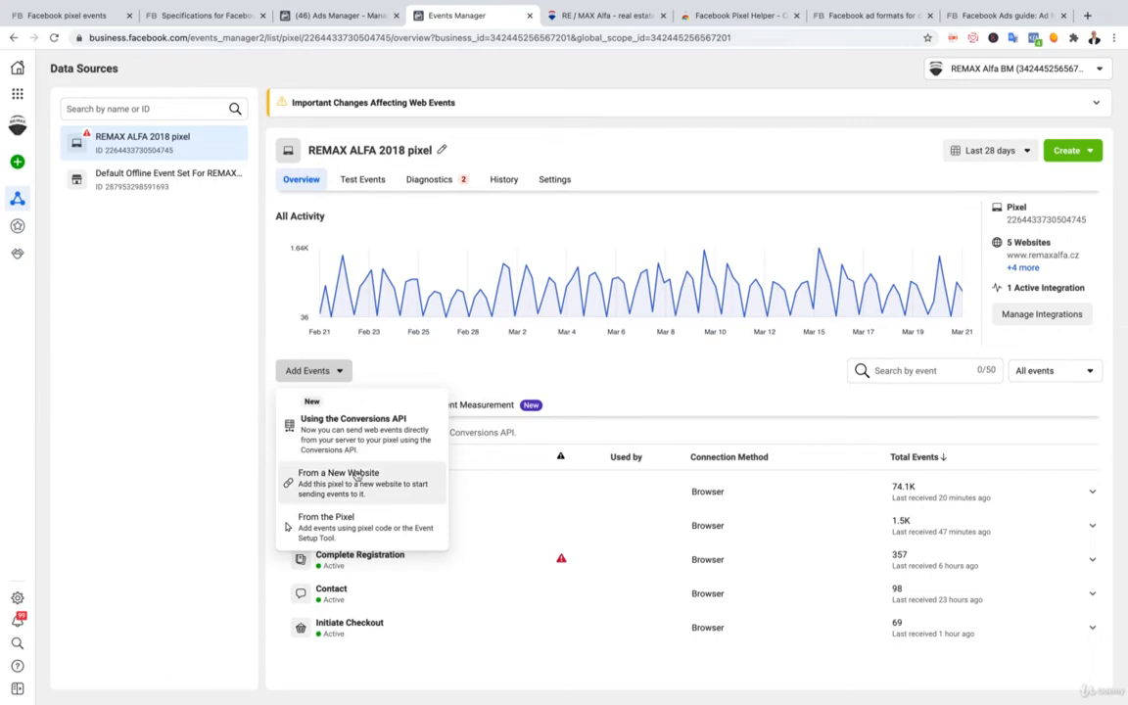
{"action": "left_click", "coordinate": [328, 519]}
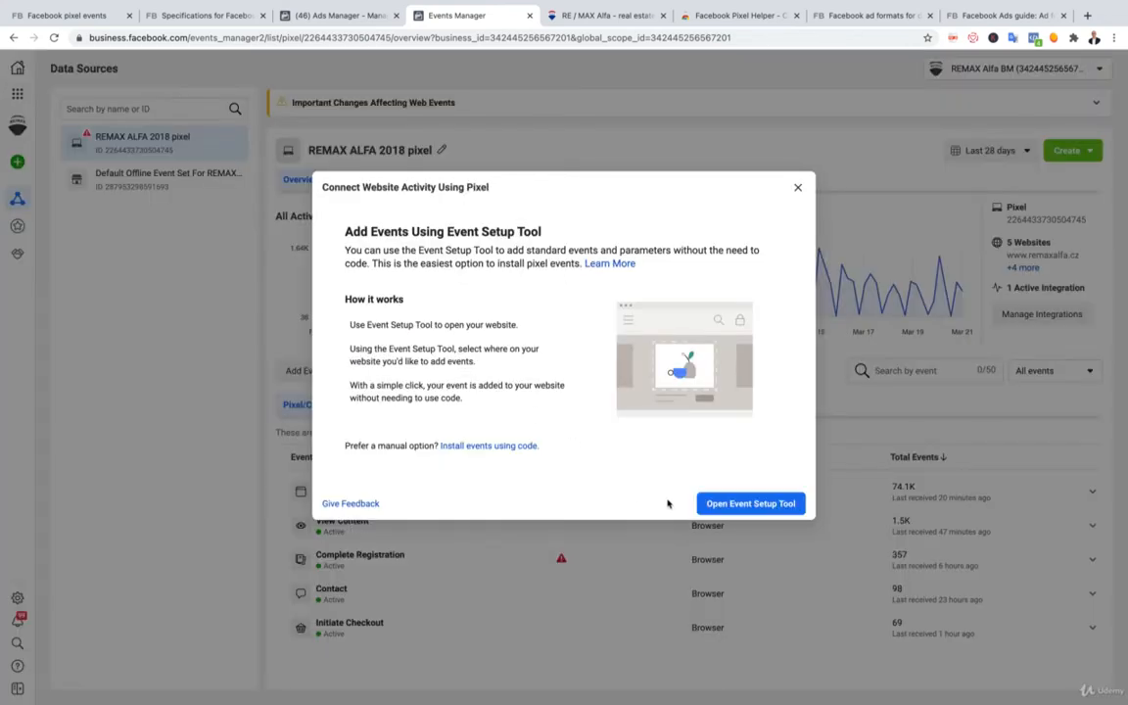
{"action": "left_click", "coordinate": [744, 505]}
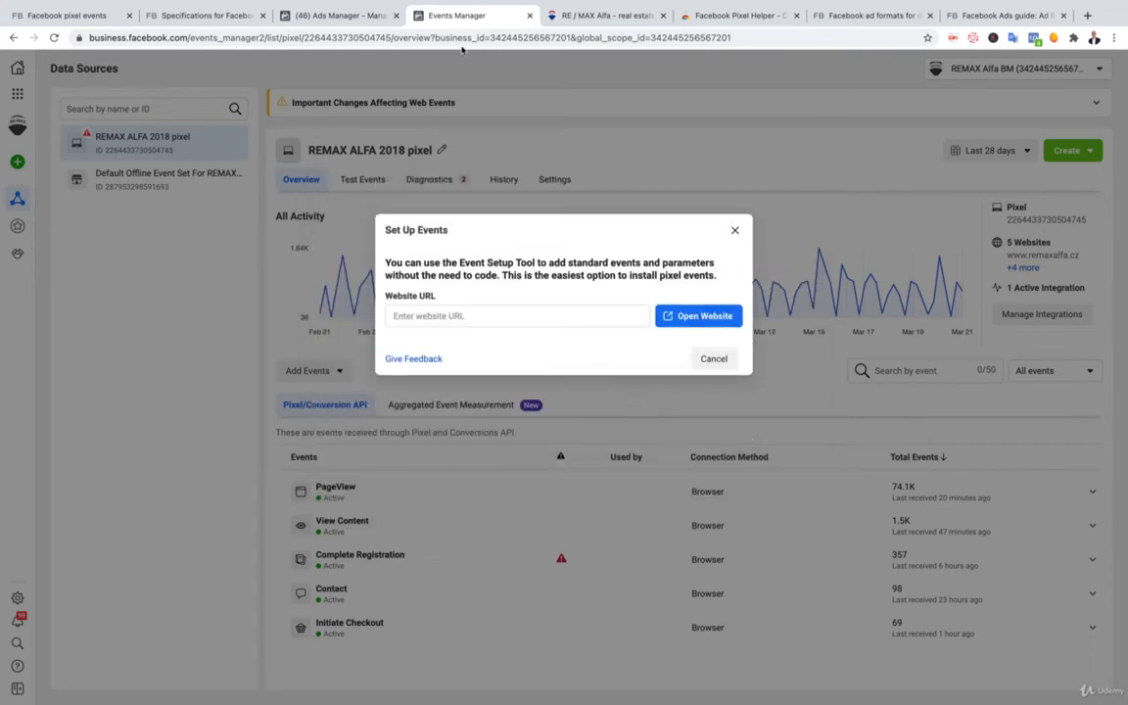
Step: Copy the address of the RE/MAX Alfa site, remaxalfa.cz, and open it as the website URL for event setup
{"action": "left_click", "coordinate": [587, 14]}
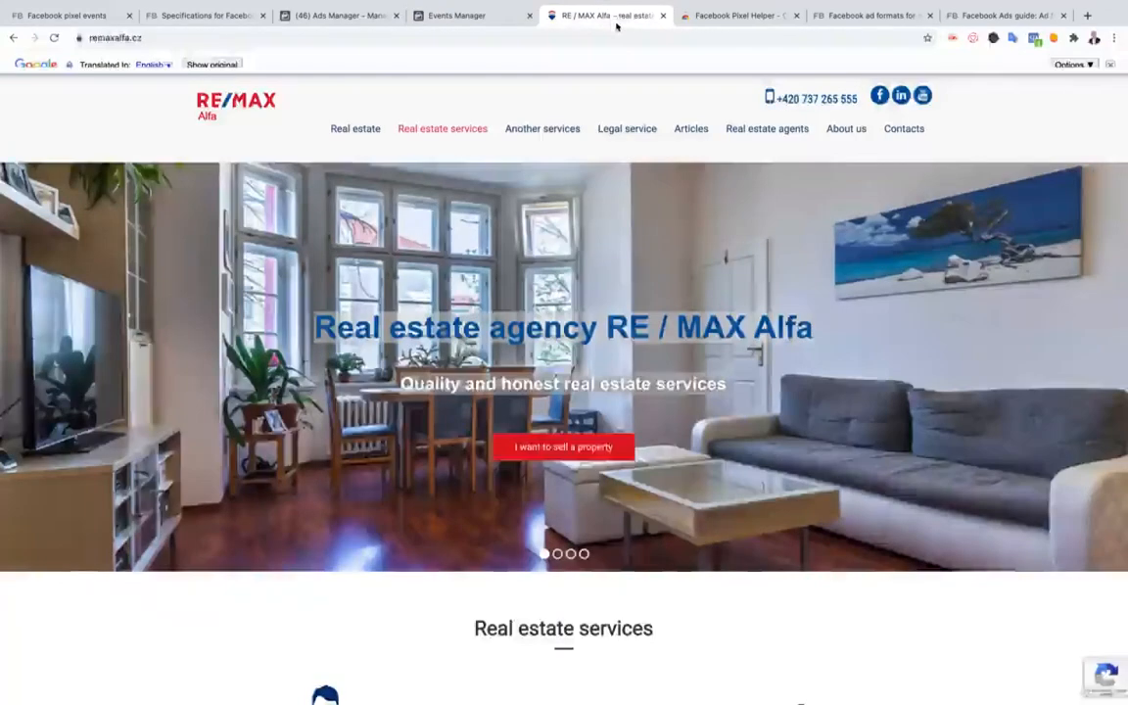
{"action": "left_click", "coordinate": [99, 37]}
{"action": "right_click", "coordinate": [124, 39]}
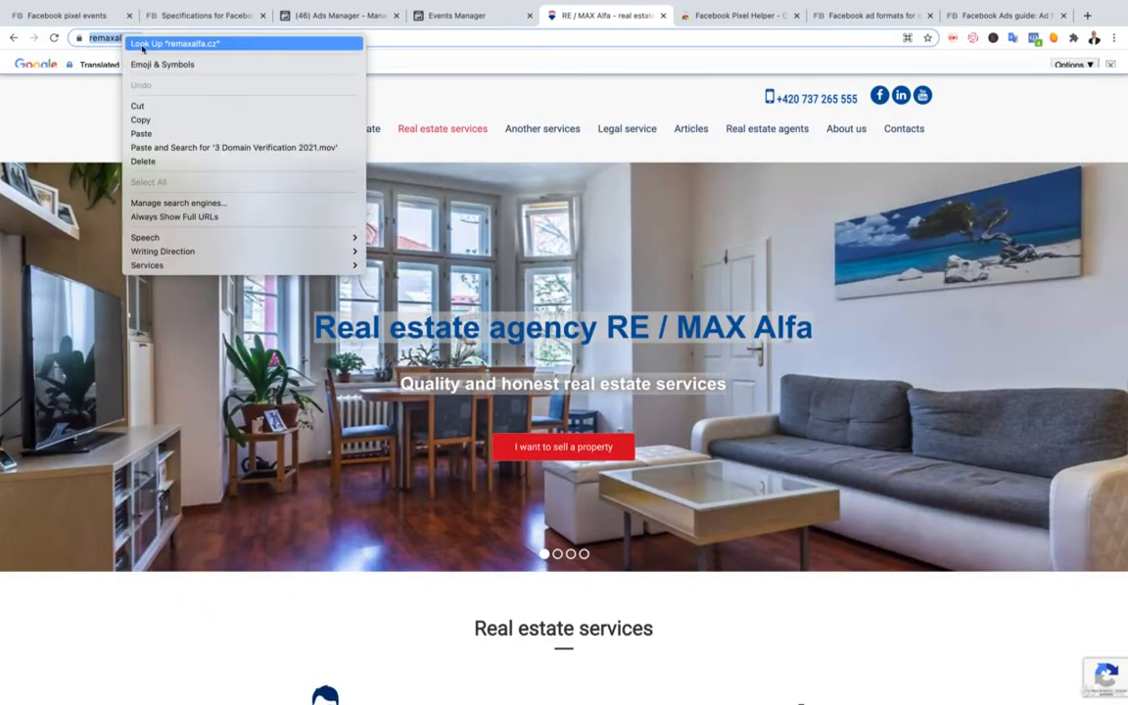
{"action": "left_click", "coordinate": [221, 118]}
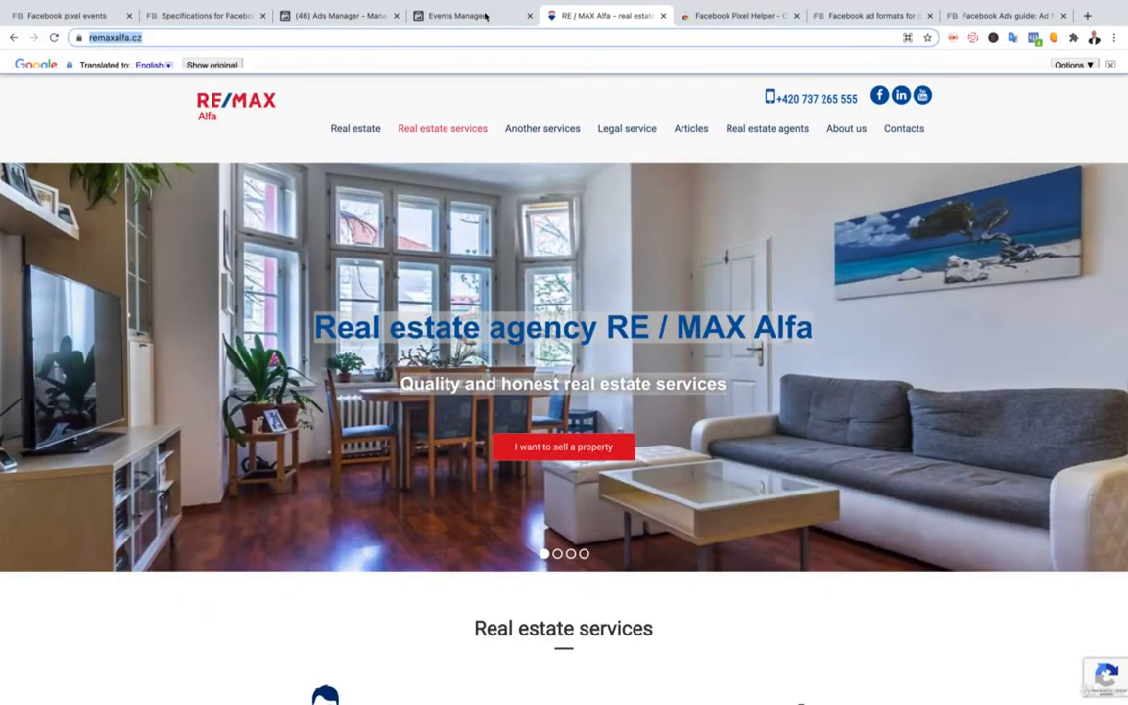
{"action": "left_click", "coordinate": [484, 16]}
{"action": "left_click", "coordinate": [454, 318]}
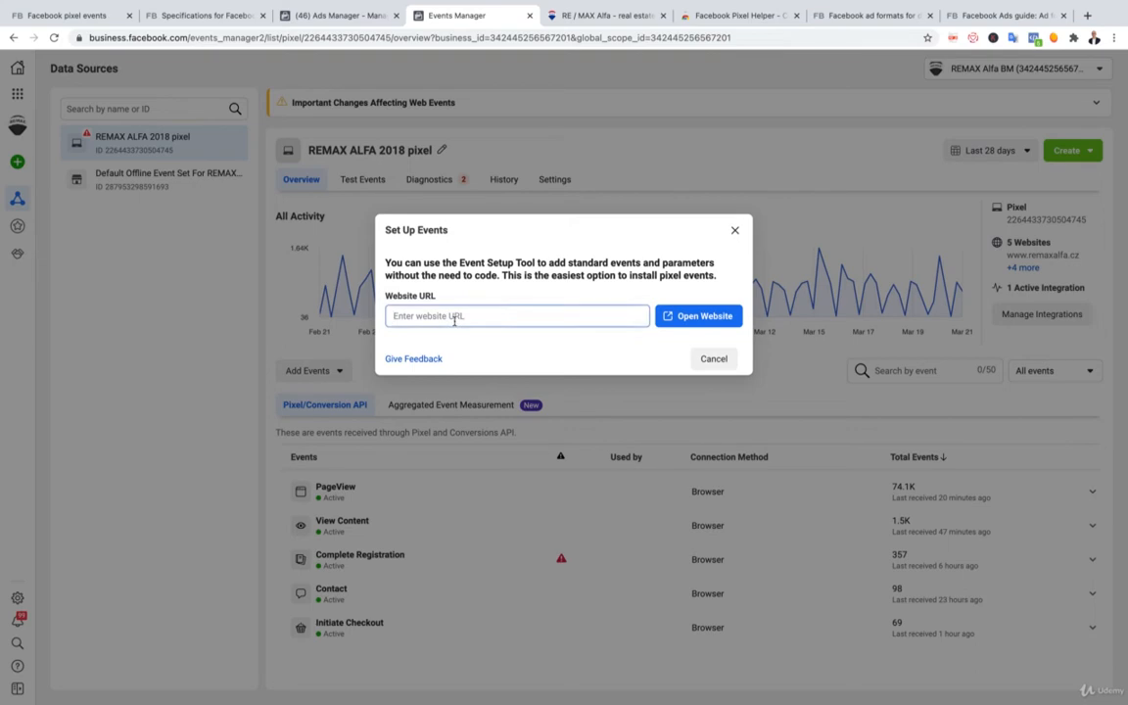
{"action": "key", "text": "ctrl+v"}
{"action": "left_click", "coordinate": [702, 316]}
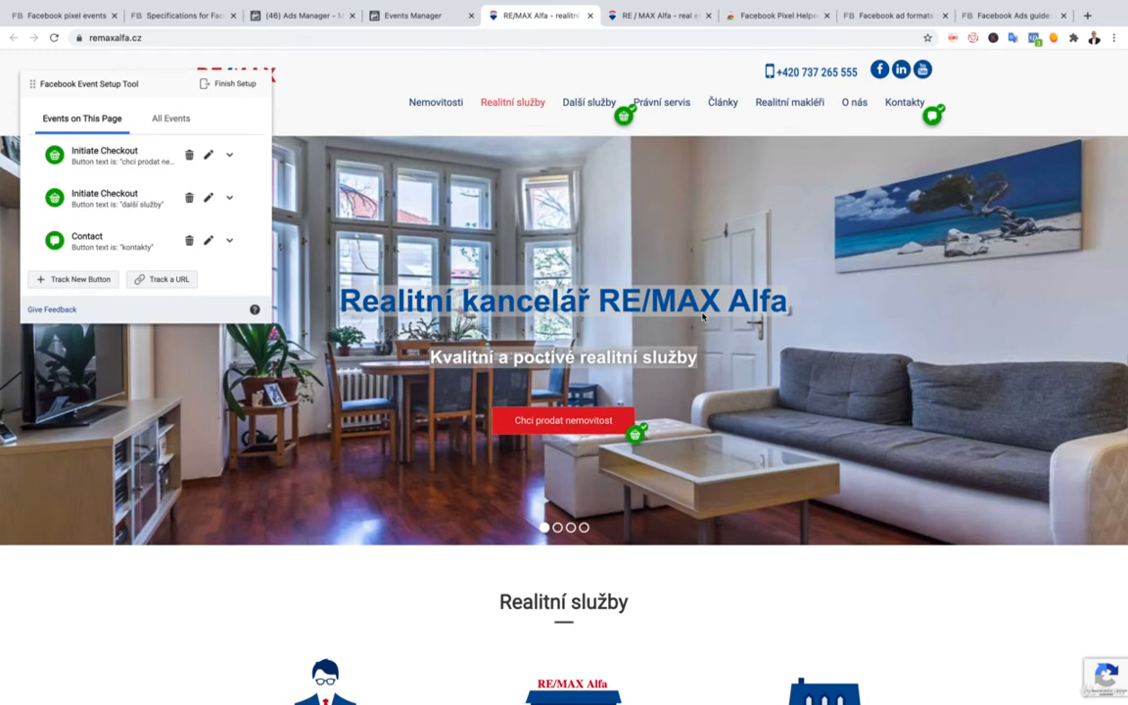
Step: Delete the two Initiate Checkout events on the homepage, tied to the "chci prodat nemovitost" and "další služby" buttons
{"action": "left_click", "coordinate": [189, 155]}
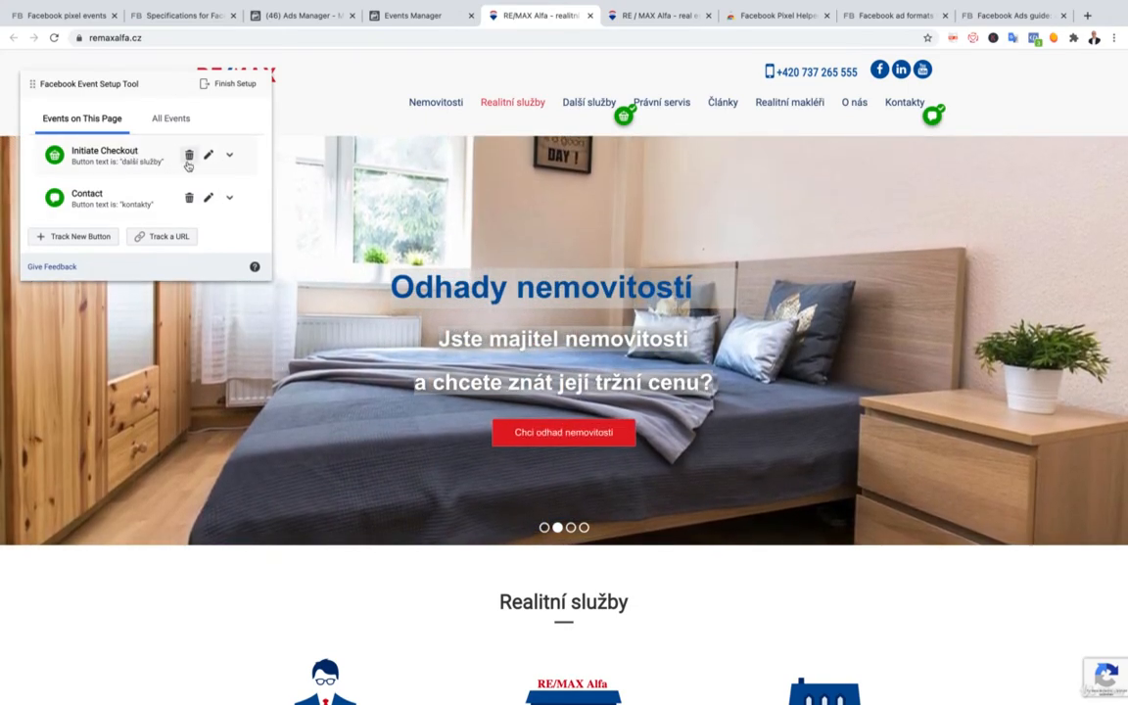
{"action": "left_click", "coordinate": [189, 157]}
{"action": "left_click", "coordinate": [145, 155]}
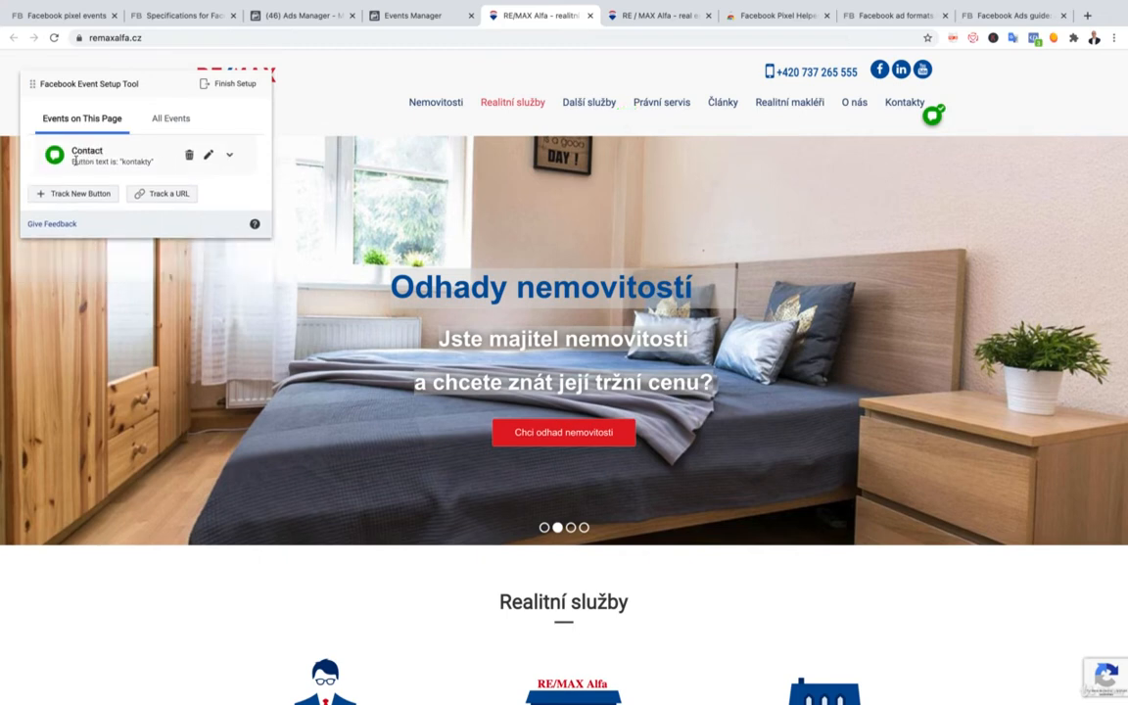
Step: Open the Praha 1 – Nové Město contact page and choose the office links under "Kontakty na naše další kanceláře" as a new tracked button
{"action": "mouse_move", "coordinate": [915, 104]}
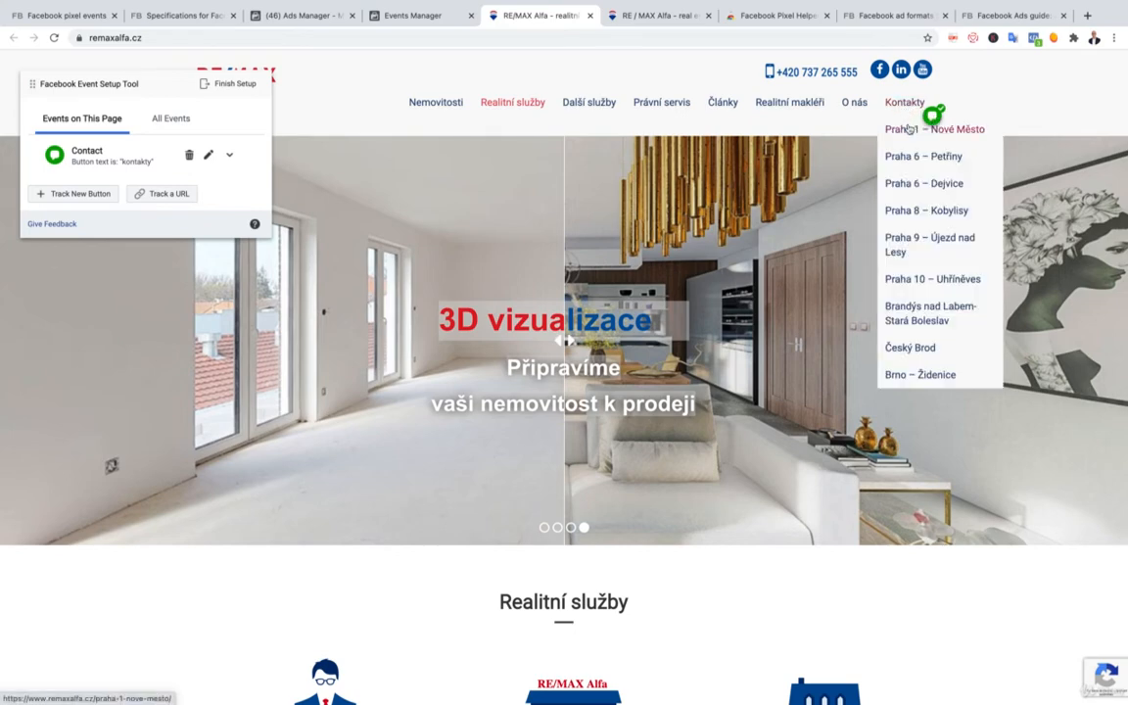
{"action": "left_click", "coordinate": [908, 133]}
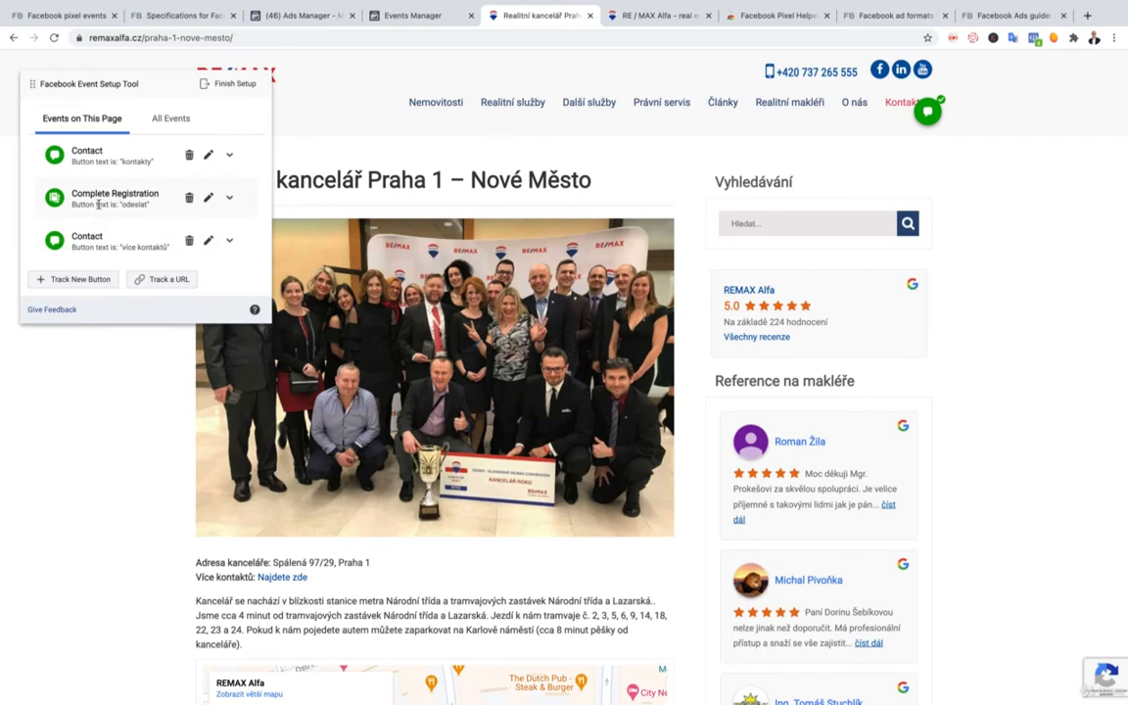
{"action": "left_click", "coordinate": [80, 279]}
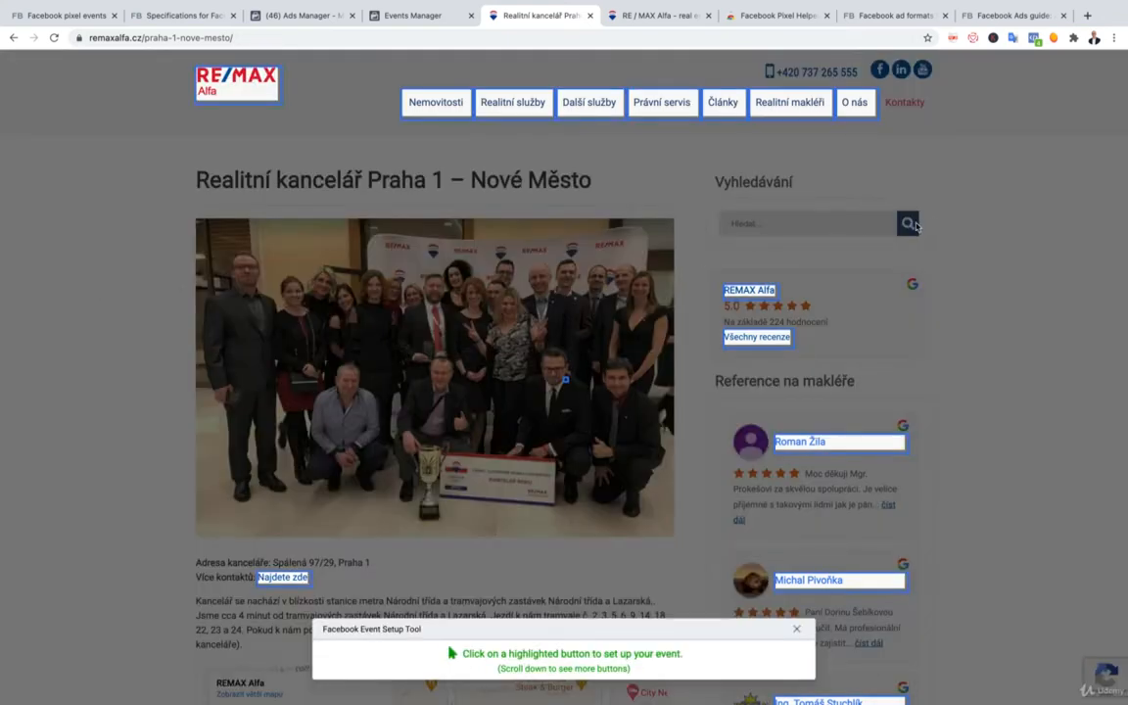
{"action": "scroll", "coordinate": [910, 226], "scroll_direction": "down", "scroll_amount": 5}
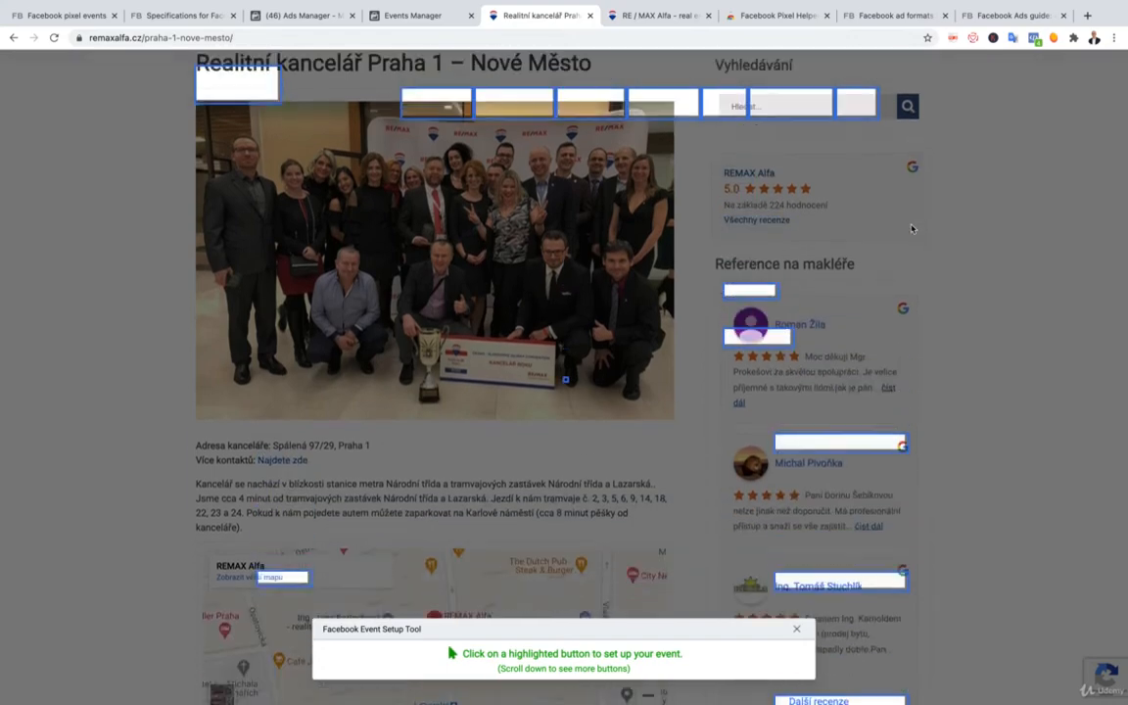
{"action": "scroll", "coordinate": [910, 228], "scroll_direction": "down", "scroll_amount": 4}
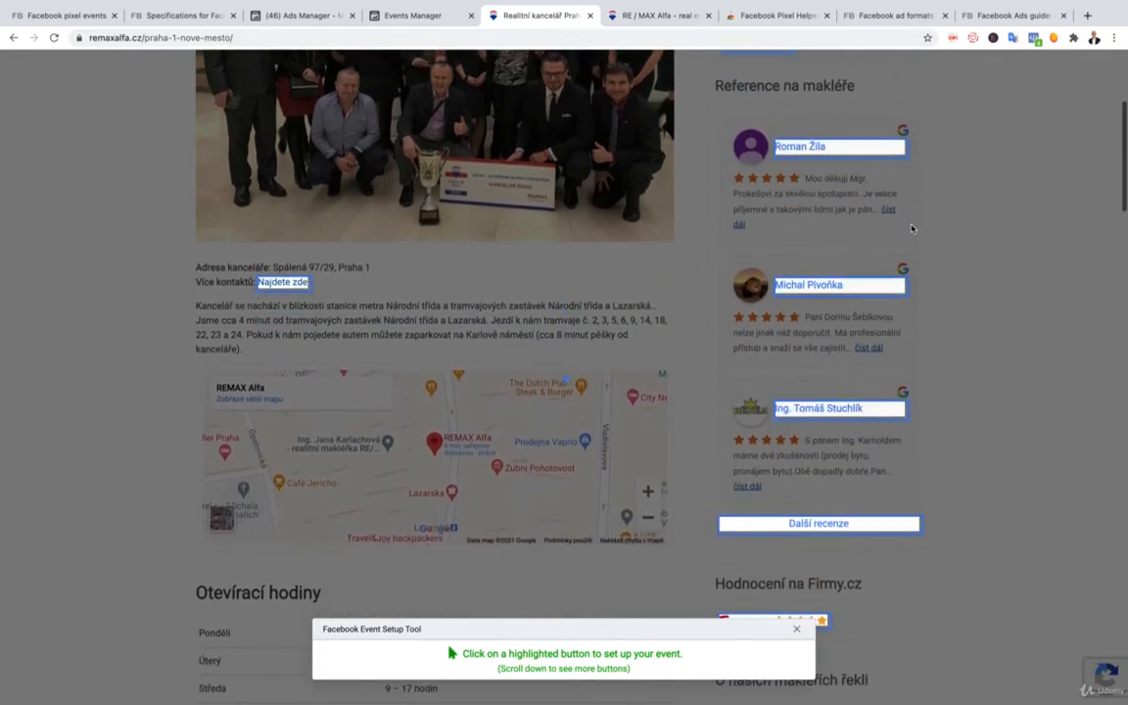
{"action": "scroll", "coordinate": [913, 228], "scroll_direction": "down", "scroll_amount": 3}
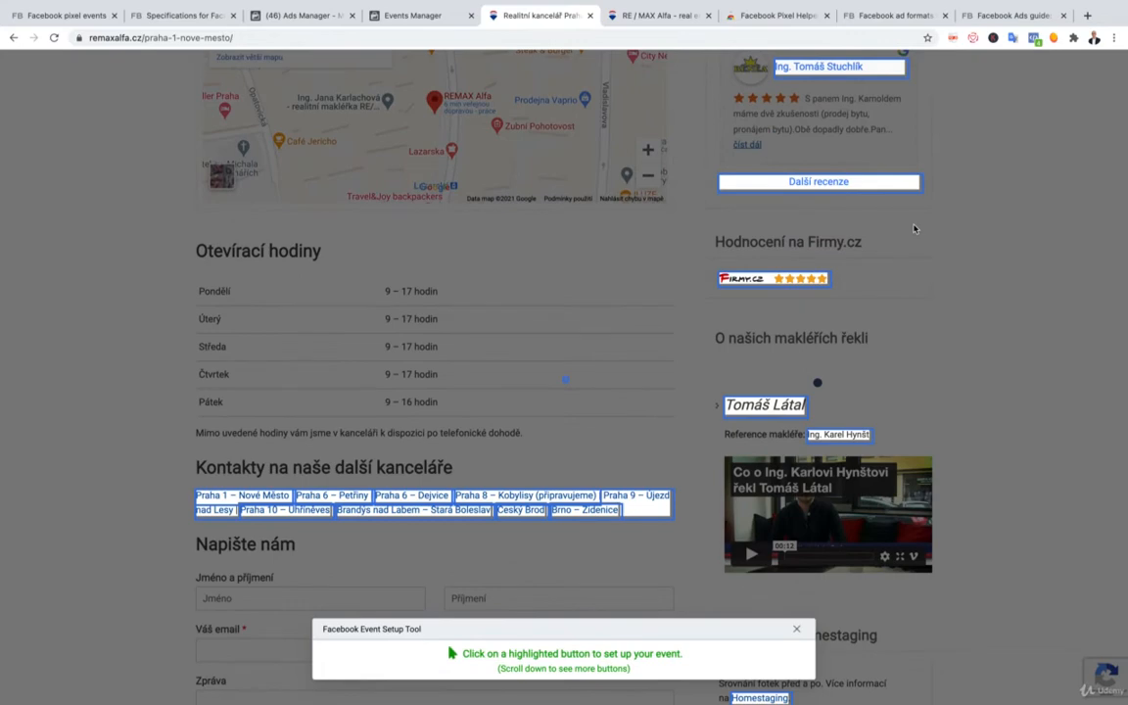
{"action": "scroll", "coordinate": [914, 228], "scroll_direction": "down", "scroll_amount": 3}
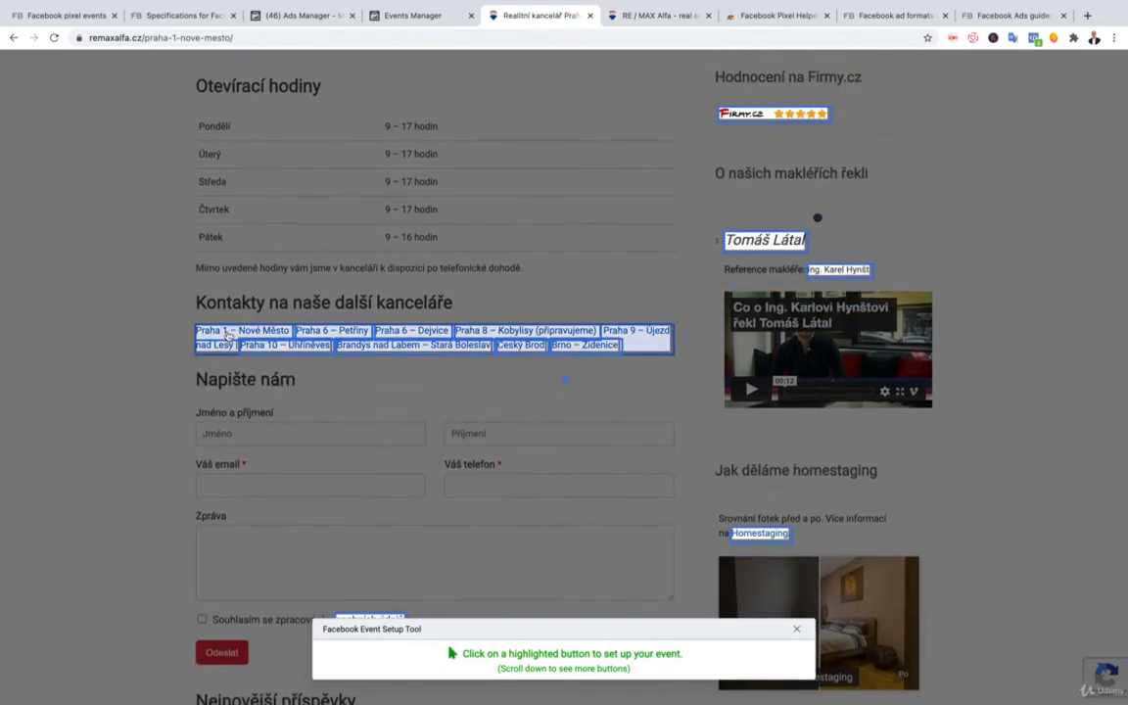
{"action": "left_click", "coordinate": [228, 334]}
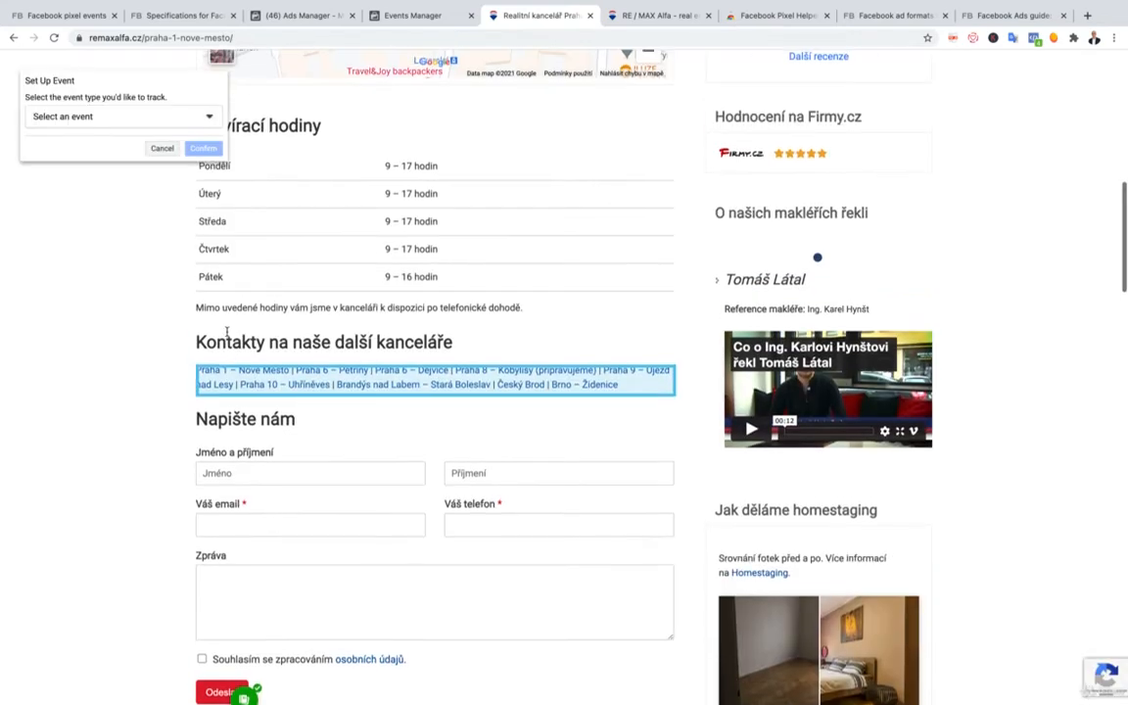
Step: Assign the Find Location event type to the selected office links and confirm the event
{"action": "left_click", "coordinate": [88, 116]}
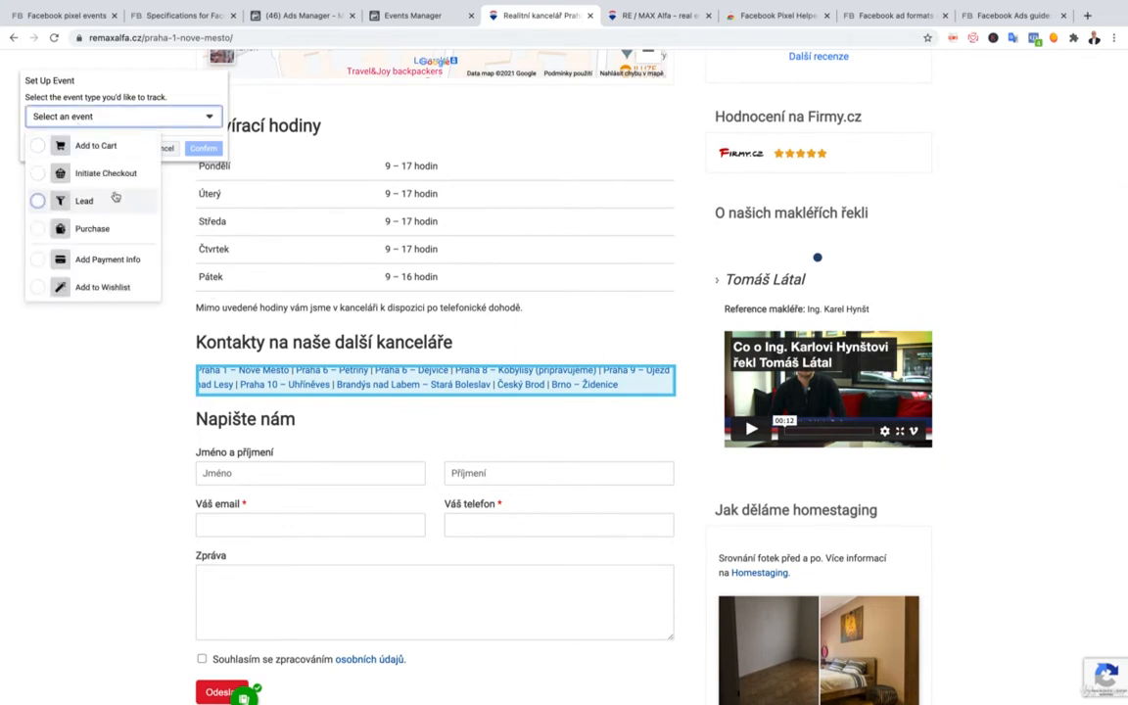
{"action": "scroll", "coordinate": [112, 242], "scroll_direction": "down", "scroll_amount": 2}
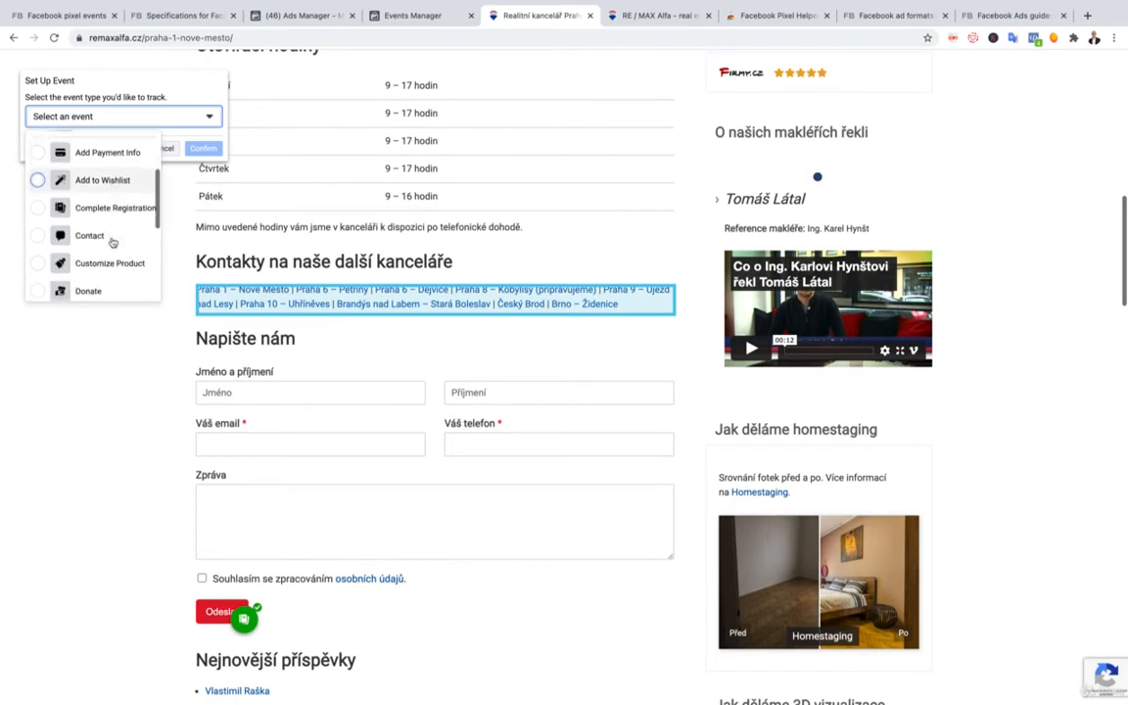
{"action": "scroll", "coordinate": [110, 235], "scroll_direction": "down", "scroll_amount": 1}
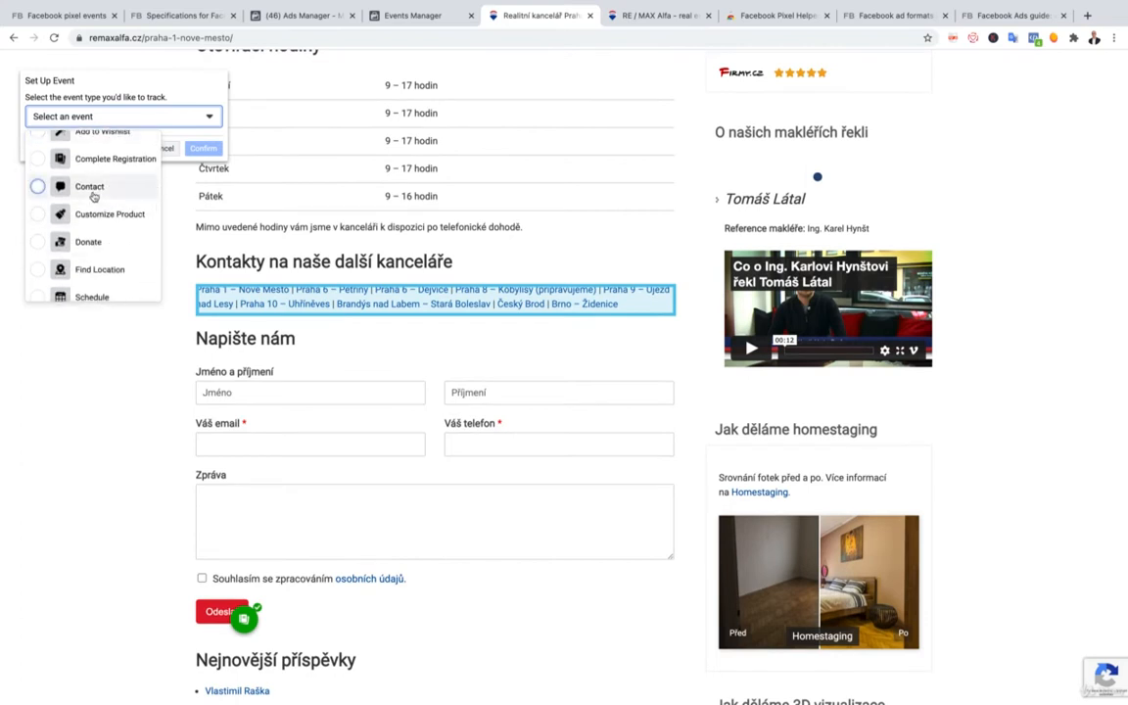
{"action": "scroll", "coordinate": [115, 283], "scroll_direction": "down", "scroll_amount": 1}
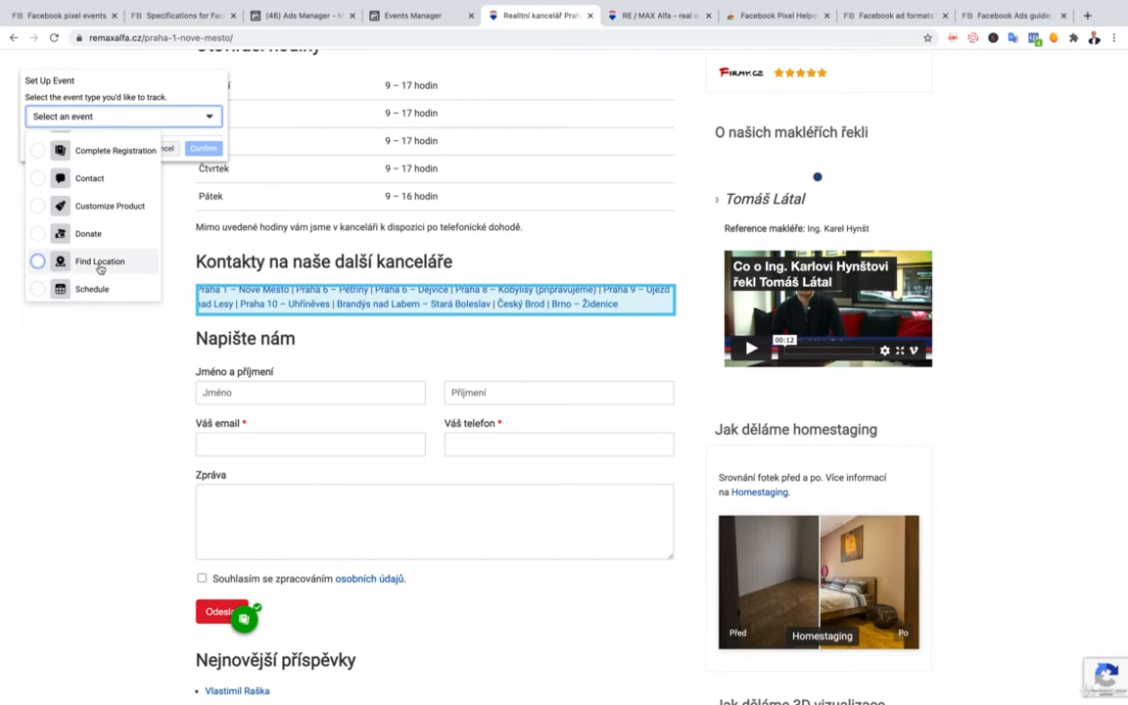
{"action": "left_click", "coordinate": [100, 262]}
{"action": "left_click", "coordinate": [203, 147]}
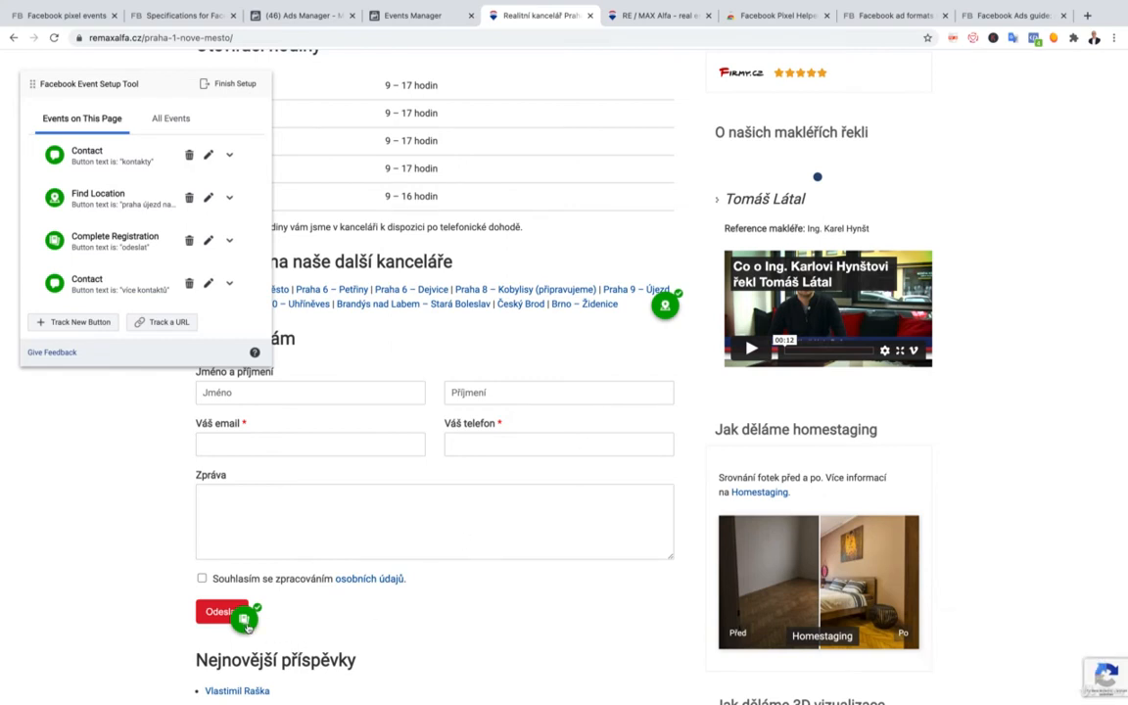
{"action": "left_click", "coordinate": [247, 625]}
{"action": "scroll", "coordinate": [247, 624], "scroll_direction": "down", "scroll_amount": 5}
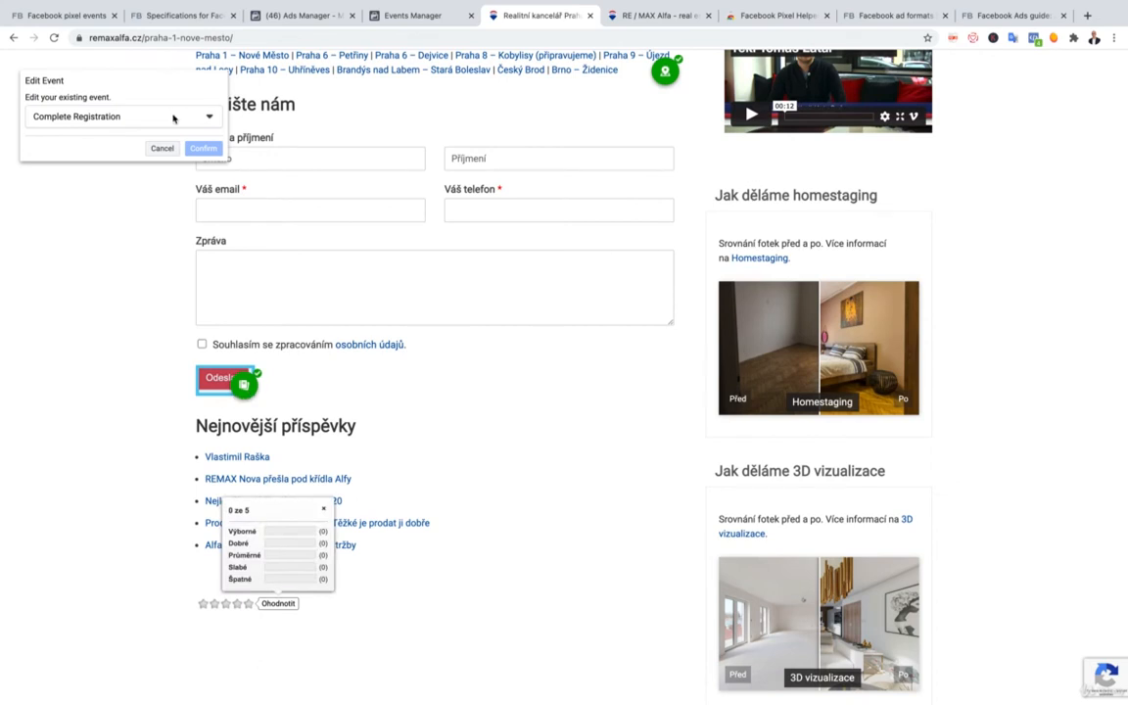
{"action": "scroll", "coordinate": [173, 121], "scroll_direction": "up", "scroll_amount": 2}
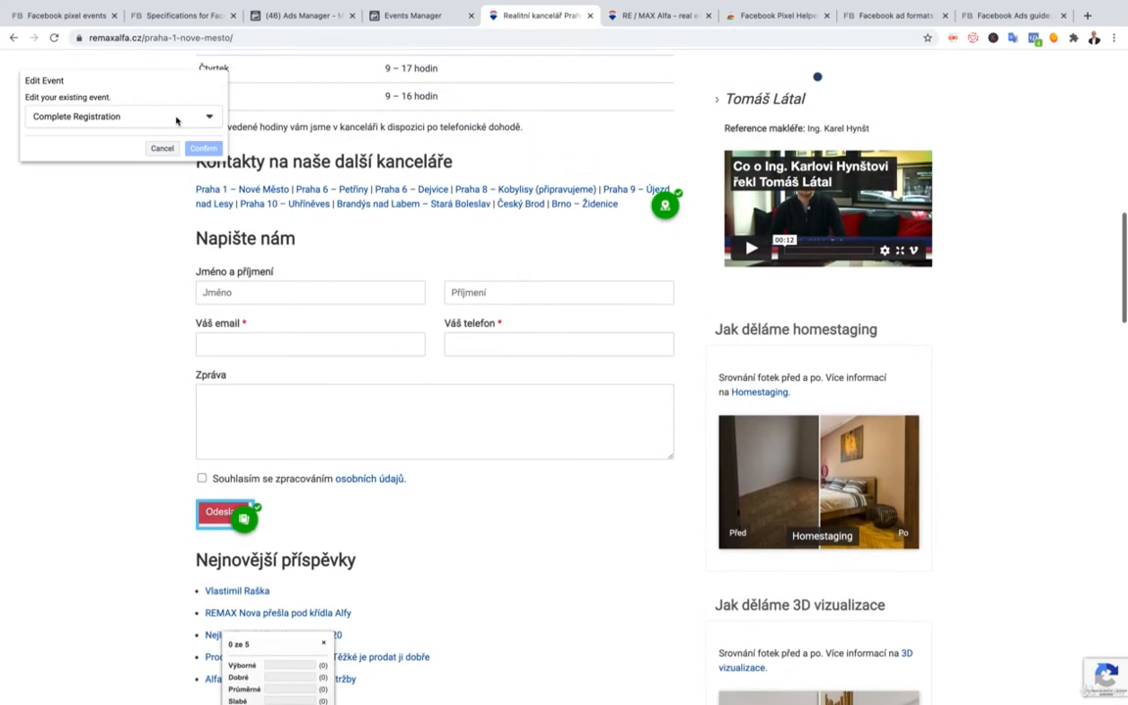
{"action": "scroll", "coordinate": [174, 122], "scroll_direction": "down", "scroll_amount": 1}
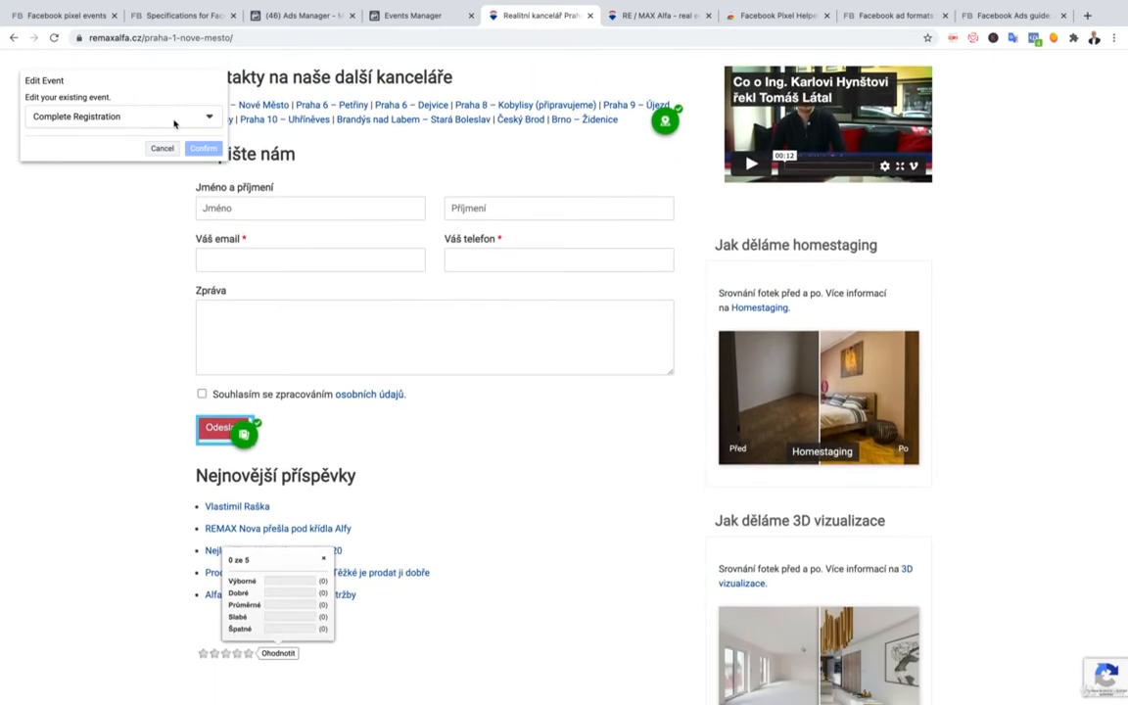
{"action": "left_click", "coordinate": [162, 149]}
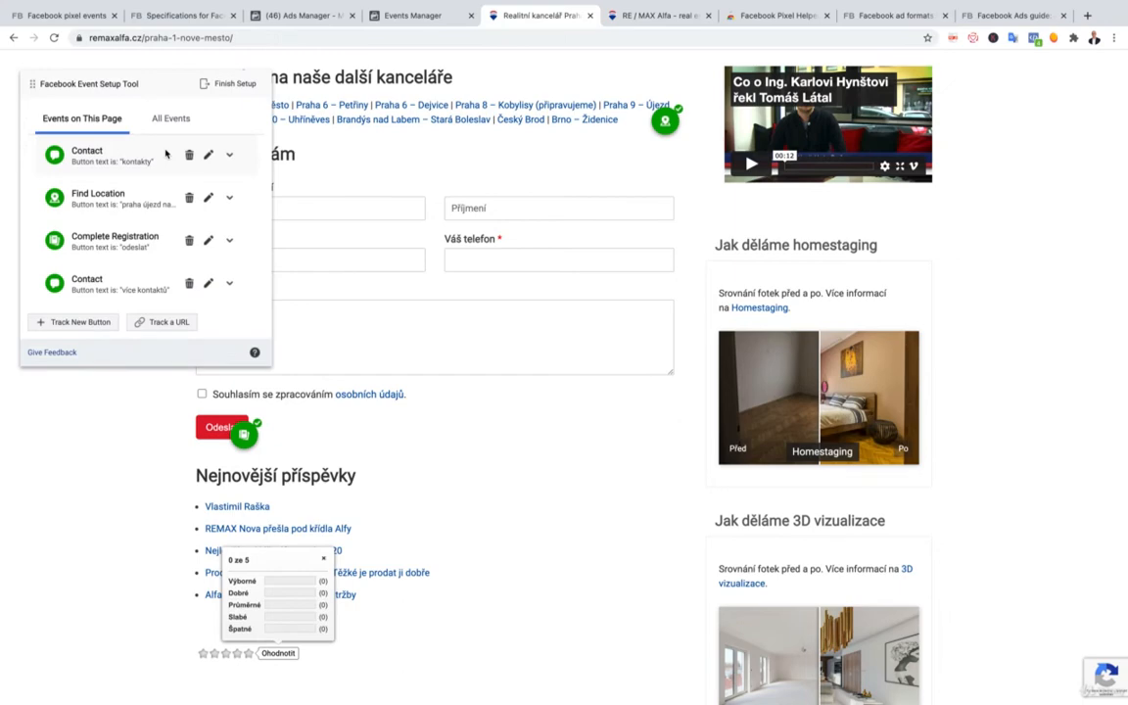
Step: Choose the image of the first article under "Nejnovější články" as a new tracked button
{"action": "left_click", "coordinate": [82, 323]}
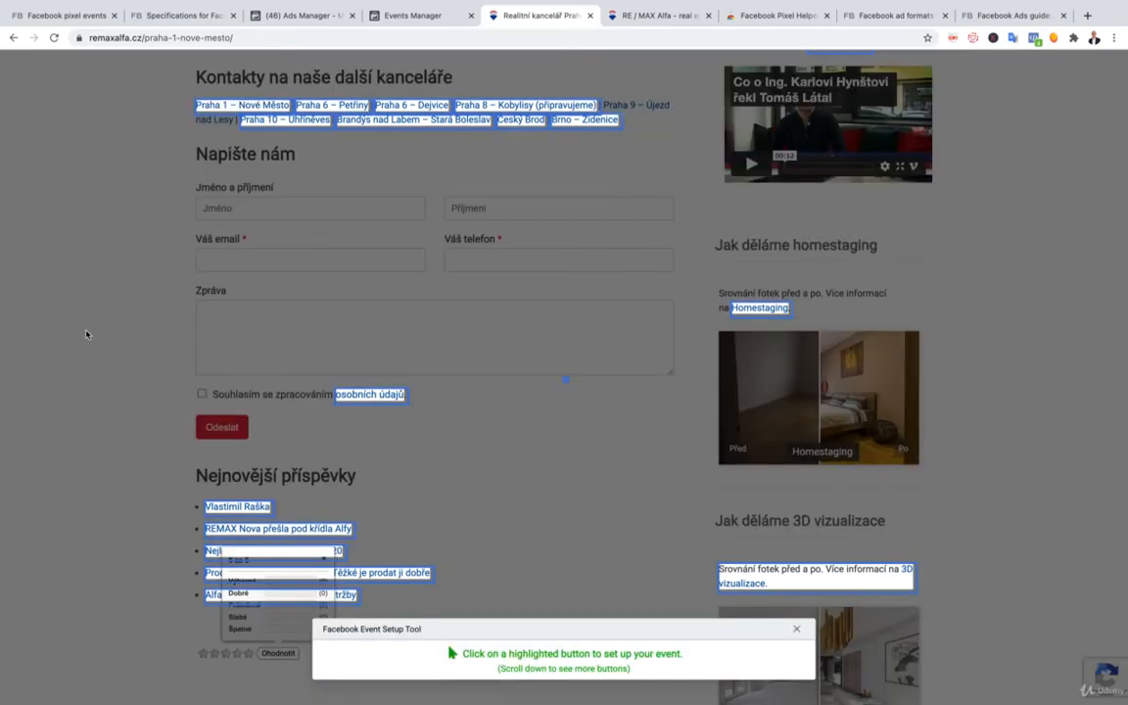
{"action": "scroll", "coordinate": [85, 331], "scroll_direction": "down", "scroll_amount": 3}
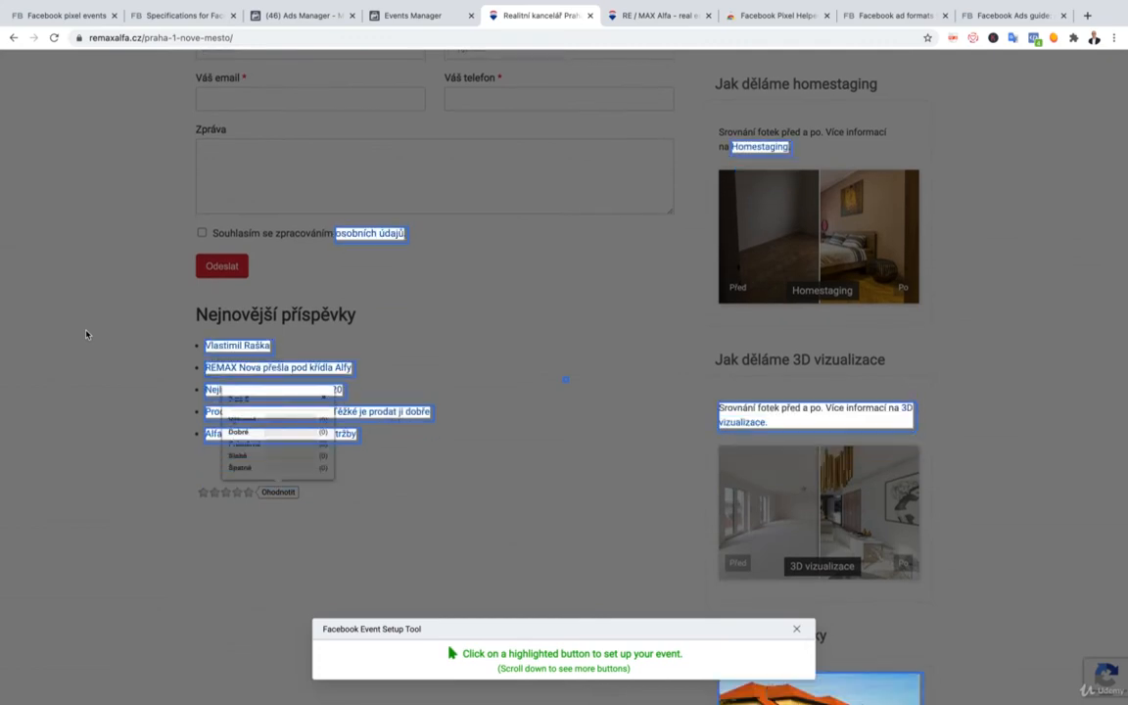
{"action": "scroll", "coordinate": [85, 334], "scroll_direction": "down", "scroll_amount": 6}
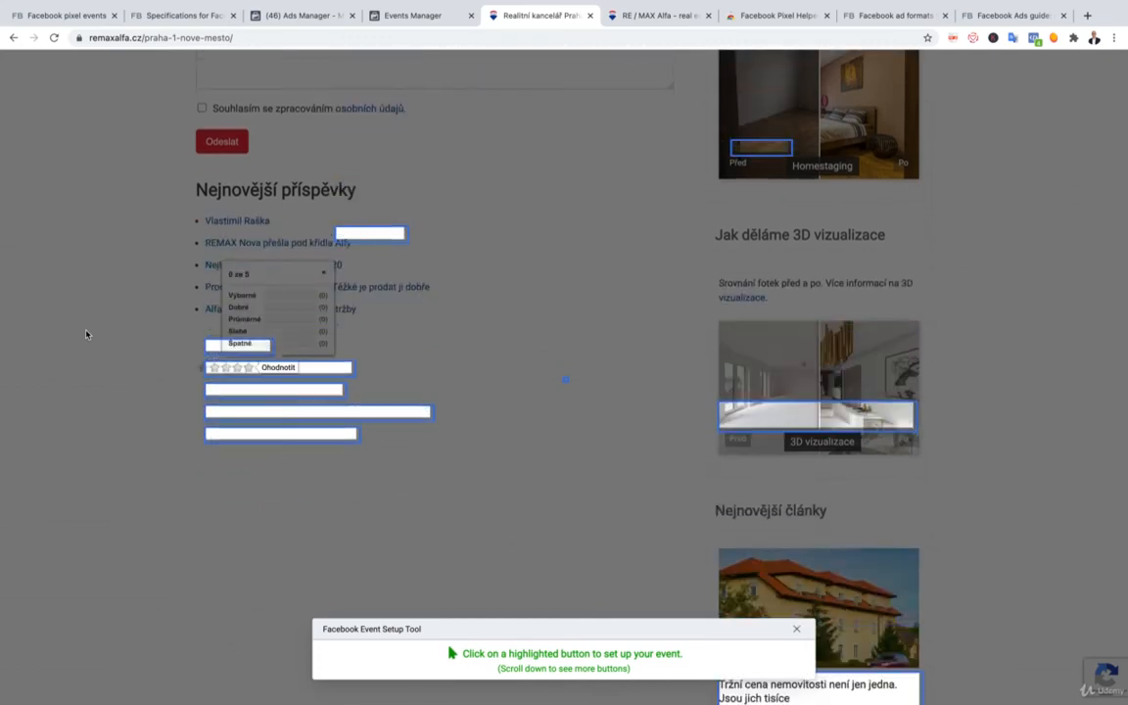
{"action": "scroll", "coordinate": [85, 334], "scroll_direction": "down", "scroll_amount": 3}
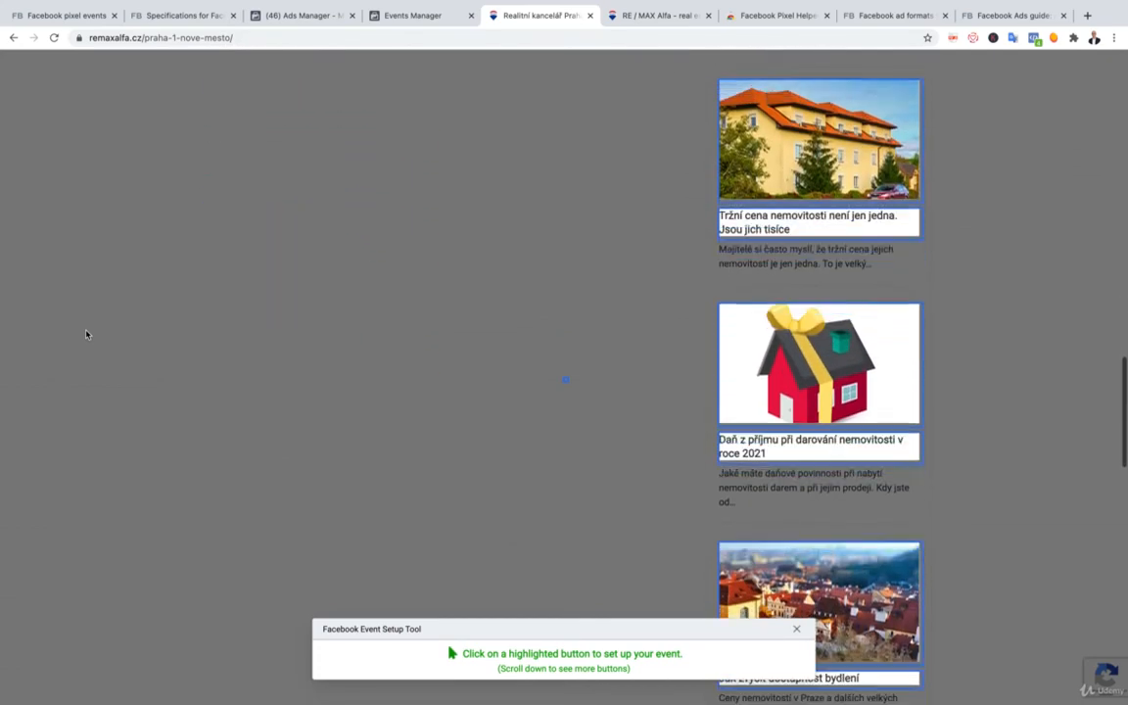
{"action": "scroll", "coordinate": [85, 334], "scroll_direction": "up", "scroll_amount": 5}
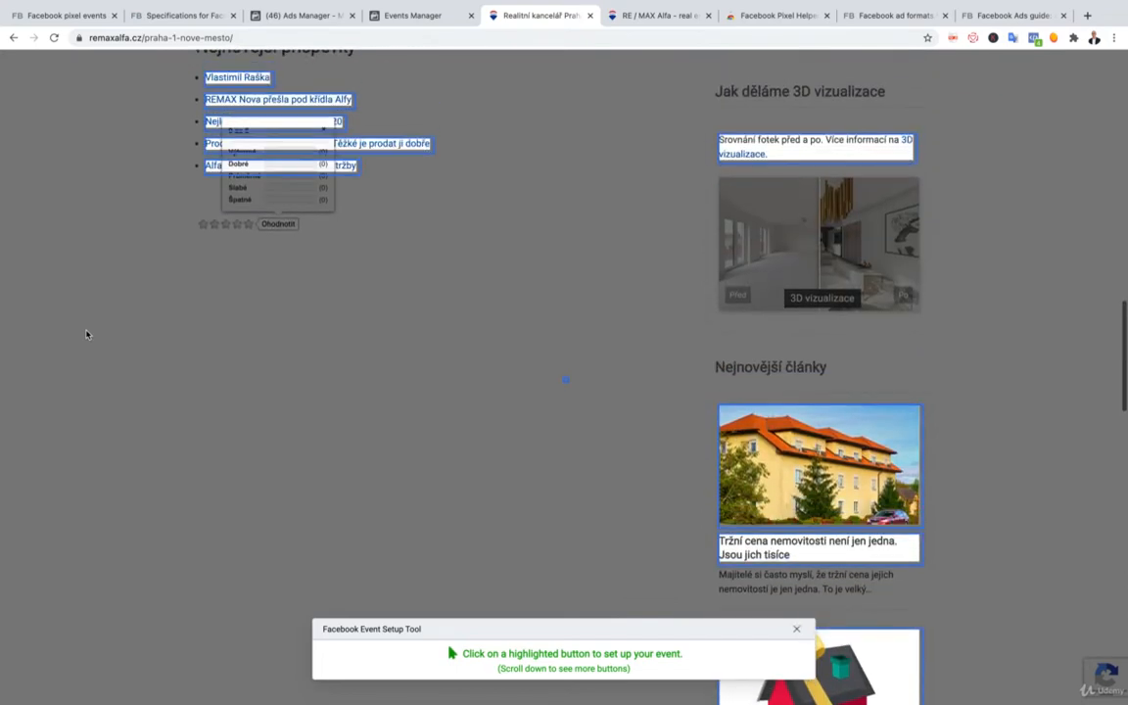
{"action": "left_click", "coordinate": [759, 438]}
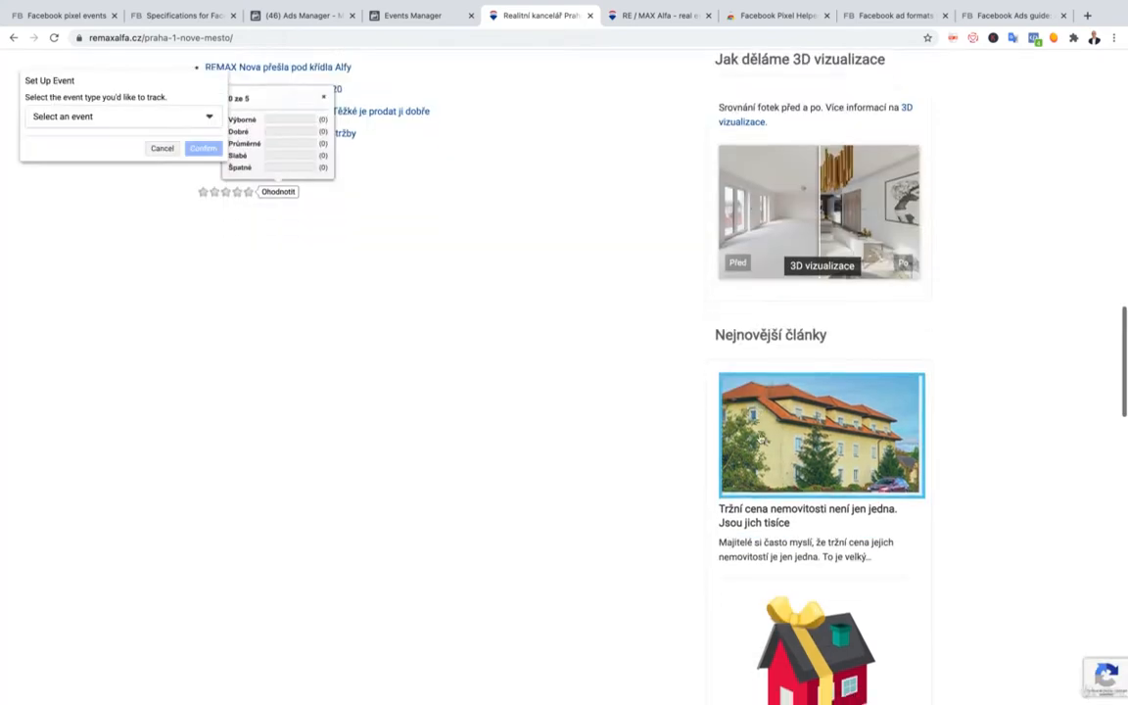
Step: Assign the View Content event type to the article image without including a value, and confirm the event
{"action": "left_click", "coordinate": [130, 123]}
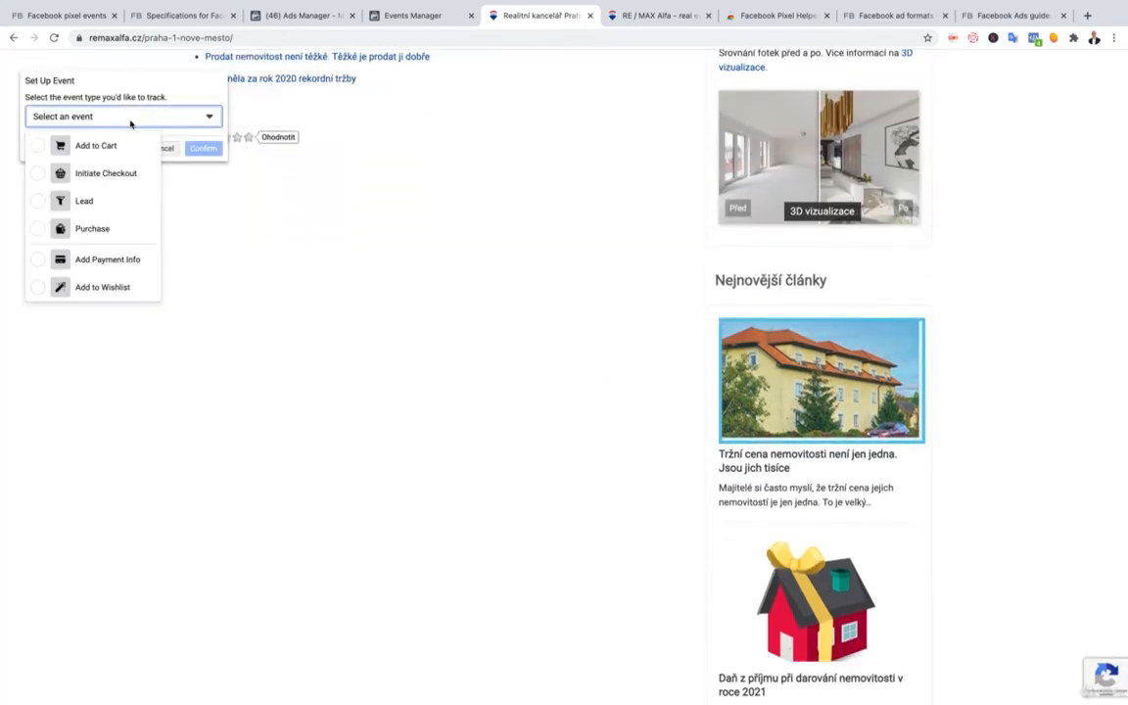
{"action": "scroll", "coordinate": [152, 186], "scroll_direction": "down", "scroll_amount": 1}
{"action": "scroll", "coordinate": [145, 187], "scroll_direction": "down", "scroll_amount": 2}
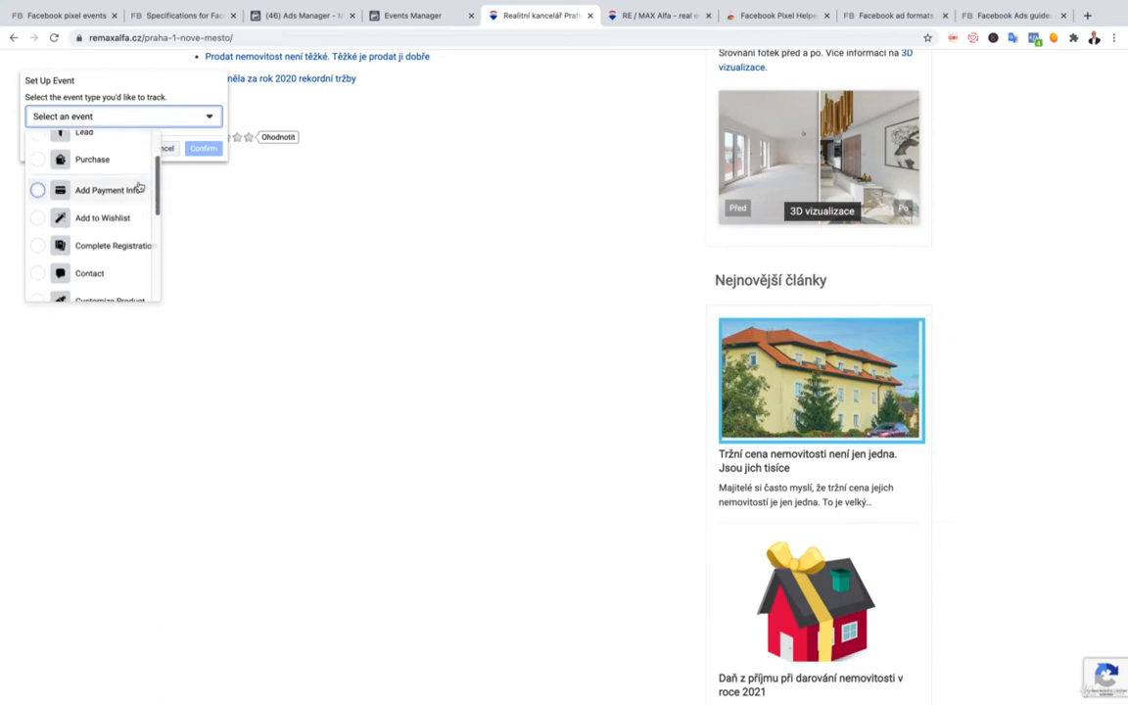
{"action": "scroll", "coordinate": [136, 187], "scroll_direction": "down", "scroll_amount": 3}
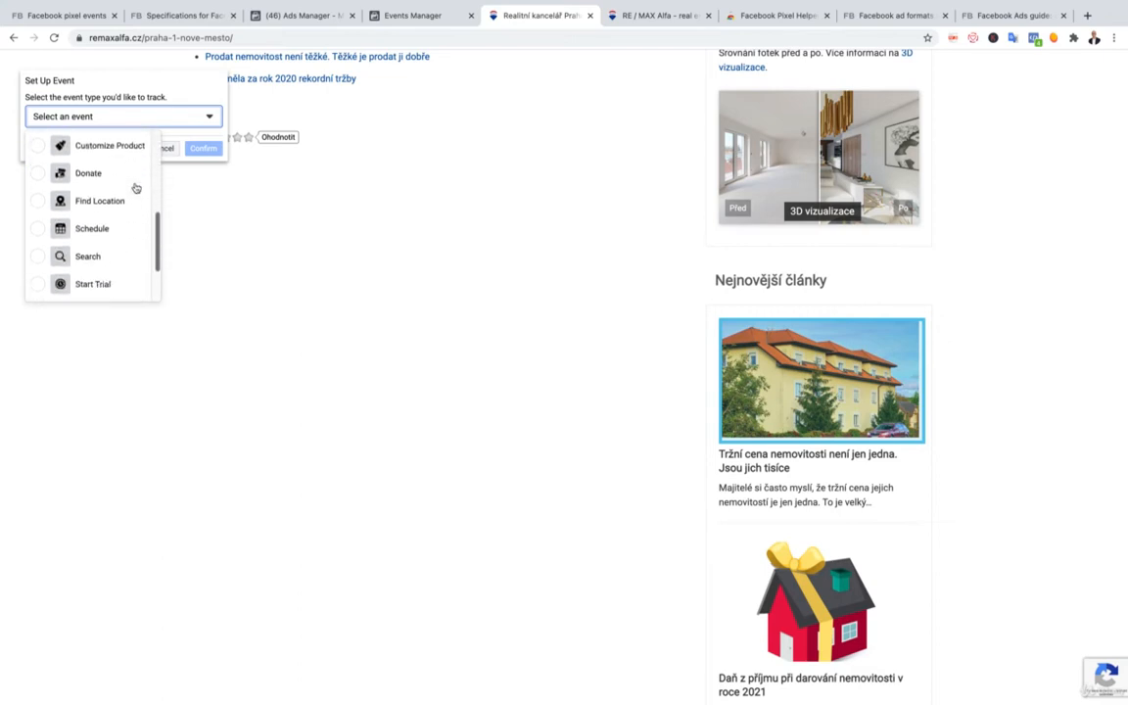
{"action": "scroll", "coordinate": [133, 187], "scroll_direction": "down", "scroll_amount": 2}
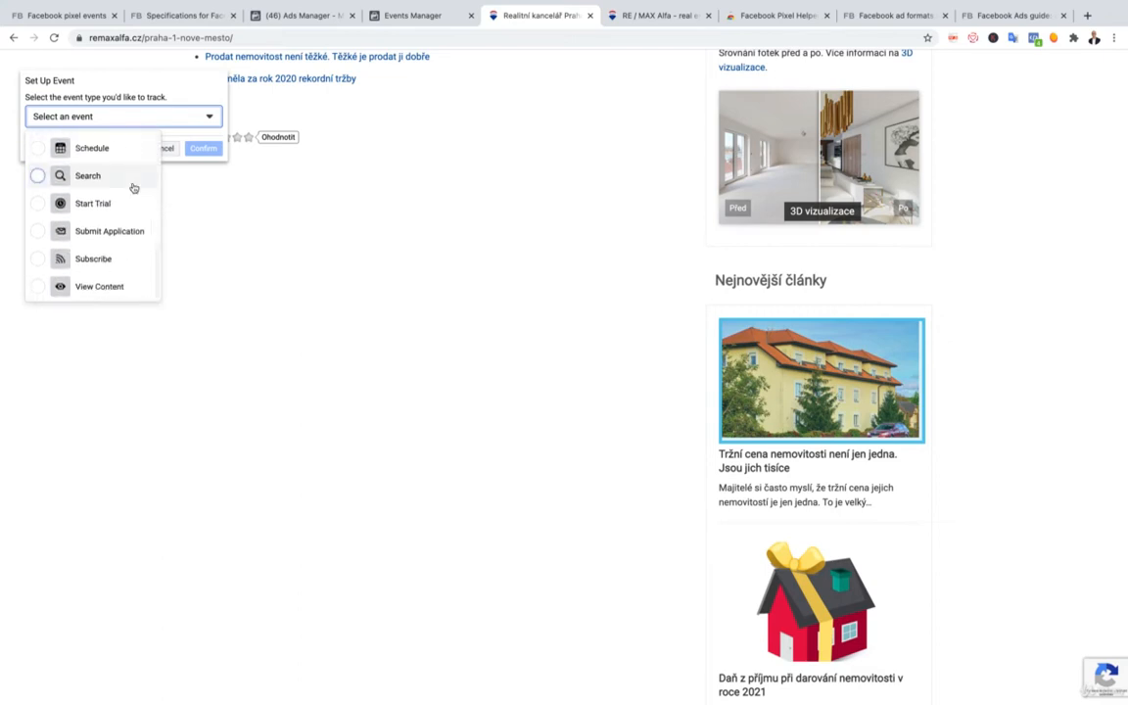
{"action": "left_click", "coordinate": [99, 286]}
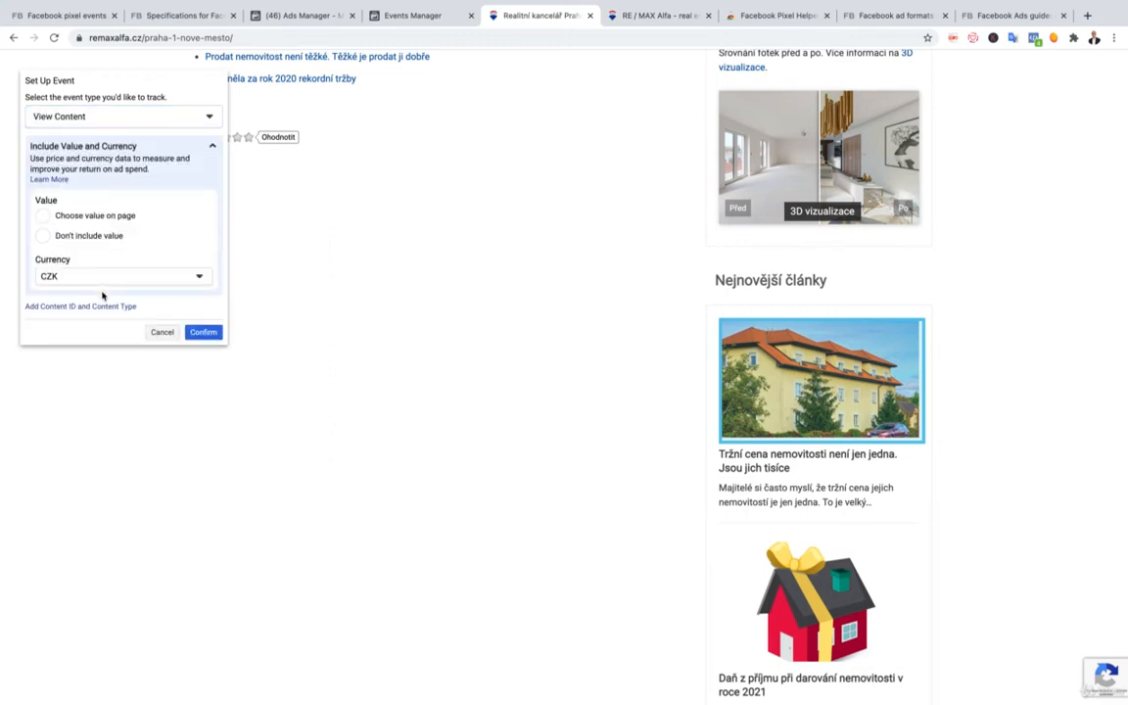
{"action": "left_click", "coordinate": [106, 236]}
{"action": "left_click", "coordinate": [204, 332]}
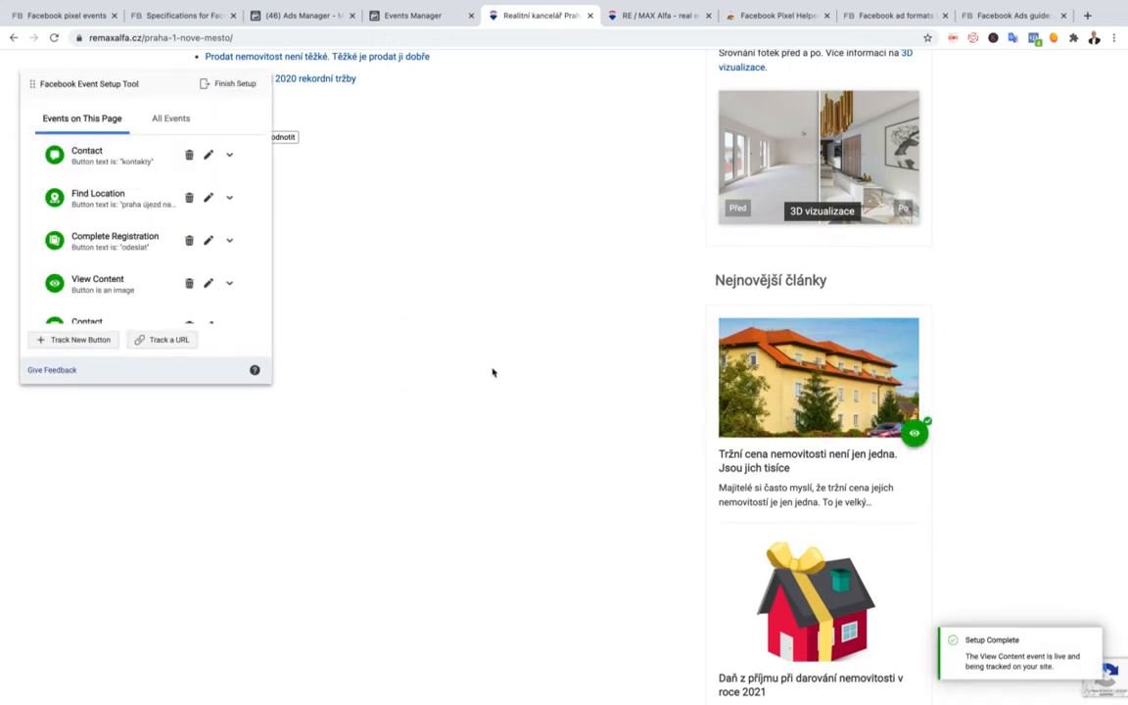
Step: Translate the Praha 1 – Nové Město contact page into English with Google Translate
{"action": "scroll", "coordinate": [492, 373], "scroll_direction": "up", "scroll_amount": 5}
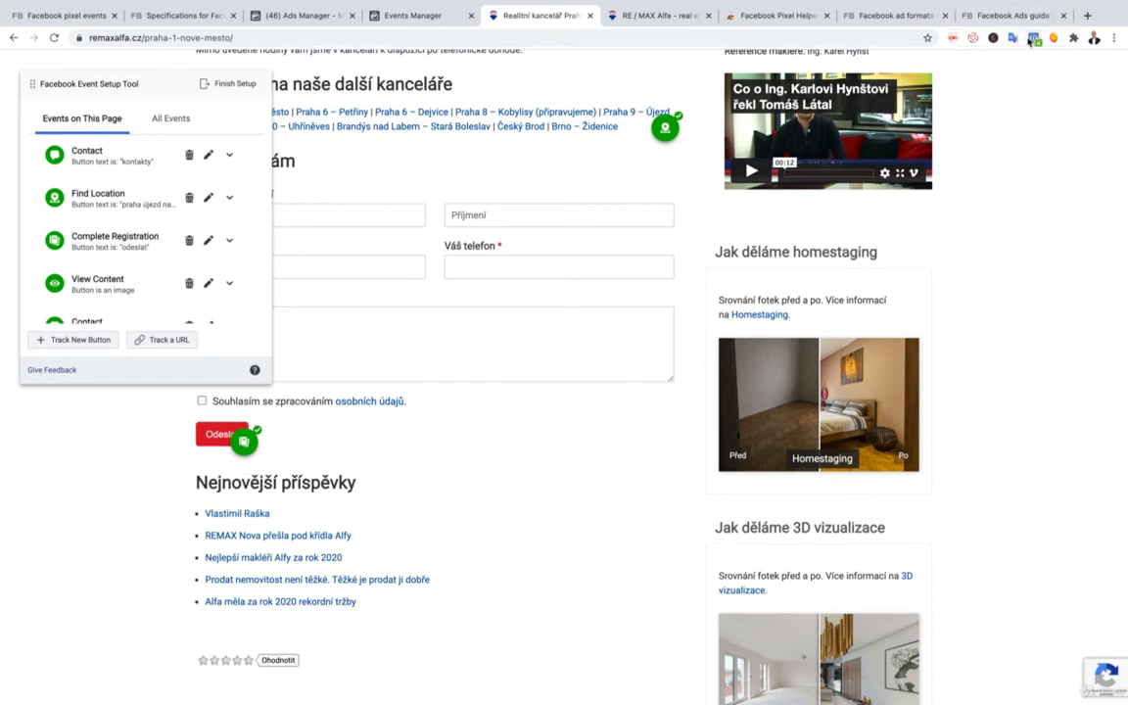
{"action": "left_click", "coordinate": [1015, 41]}
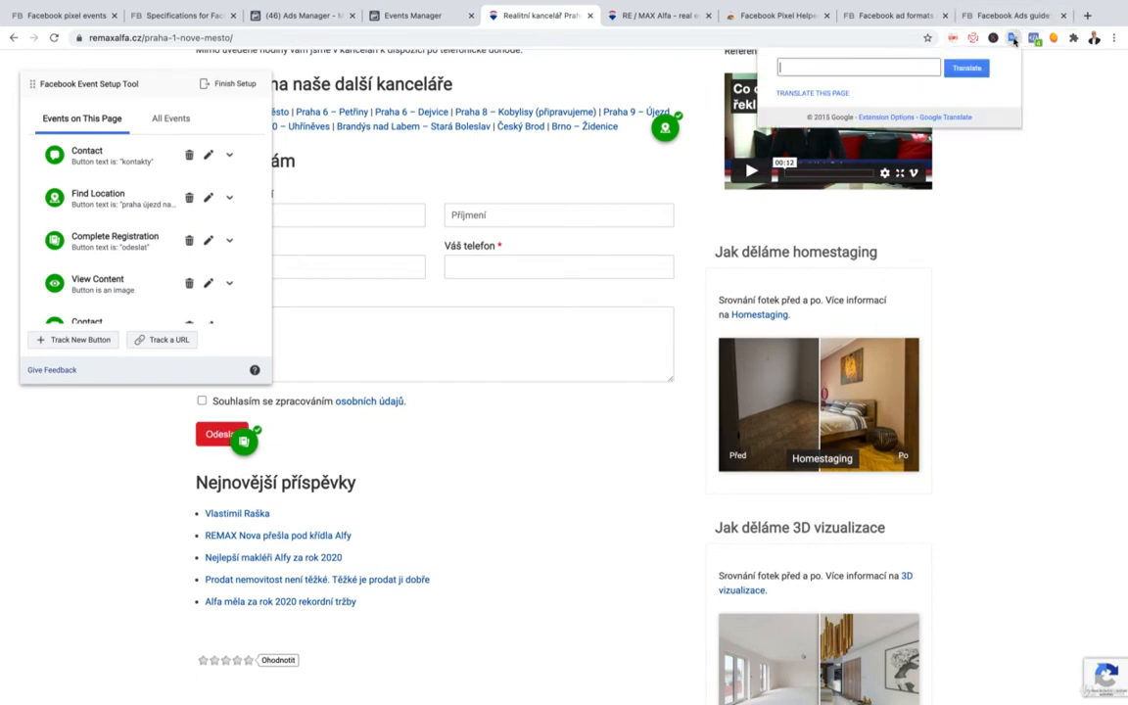
{"action": "left_click", "coordinate": [836, 97]}
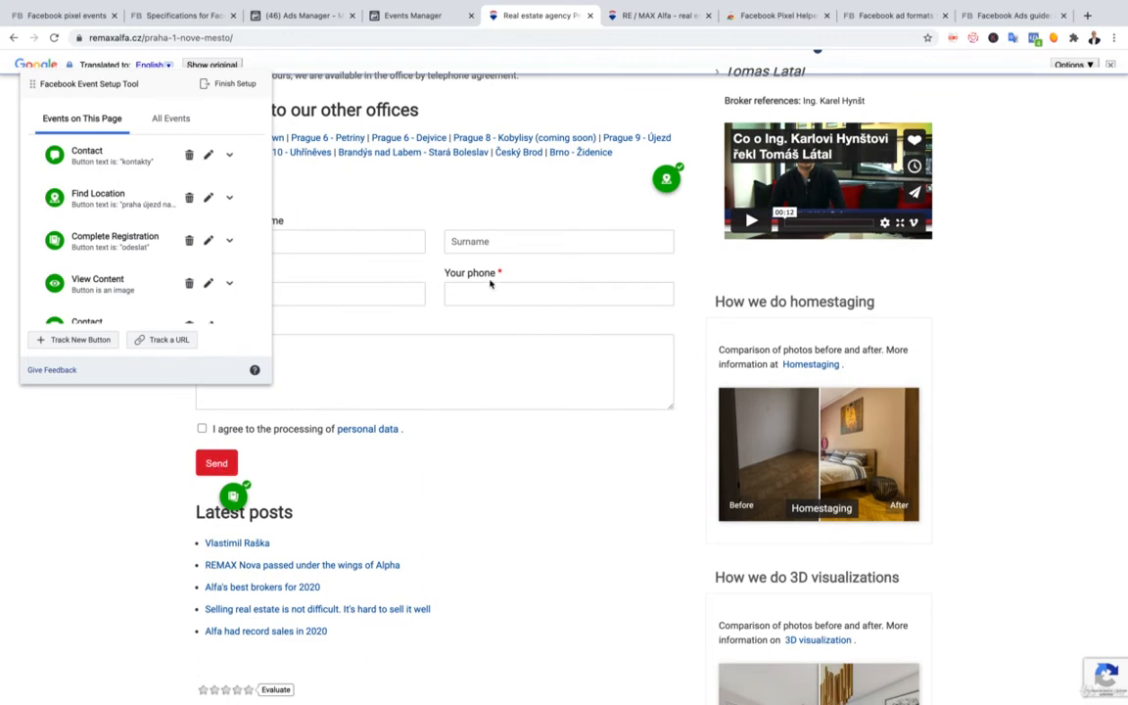
Step: Delete the Complete Registration event tied to the "odeslat" button and choose the contact form's Send button as a new tracked button
{"action": "left_click", "coordinate": [189, 241]}
{"action": "left_click", "coordinate": [157, 240]}
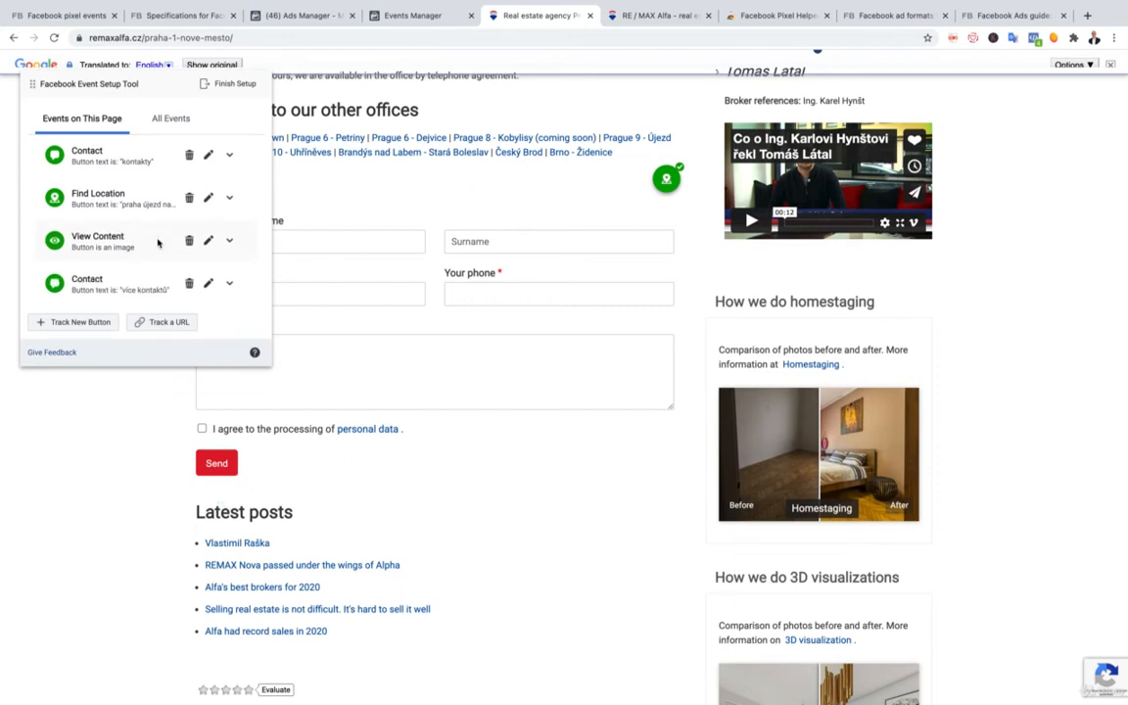
{"action": "left_click", "coordinate": [95, 324]}
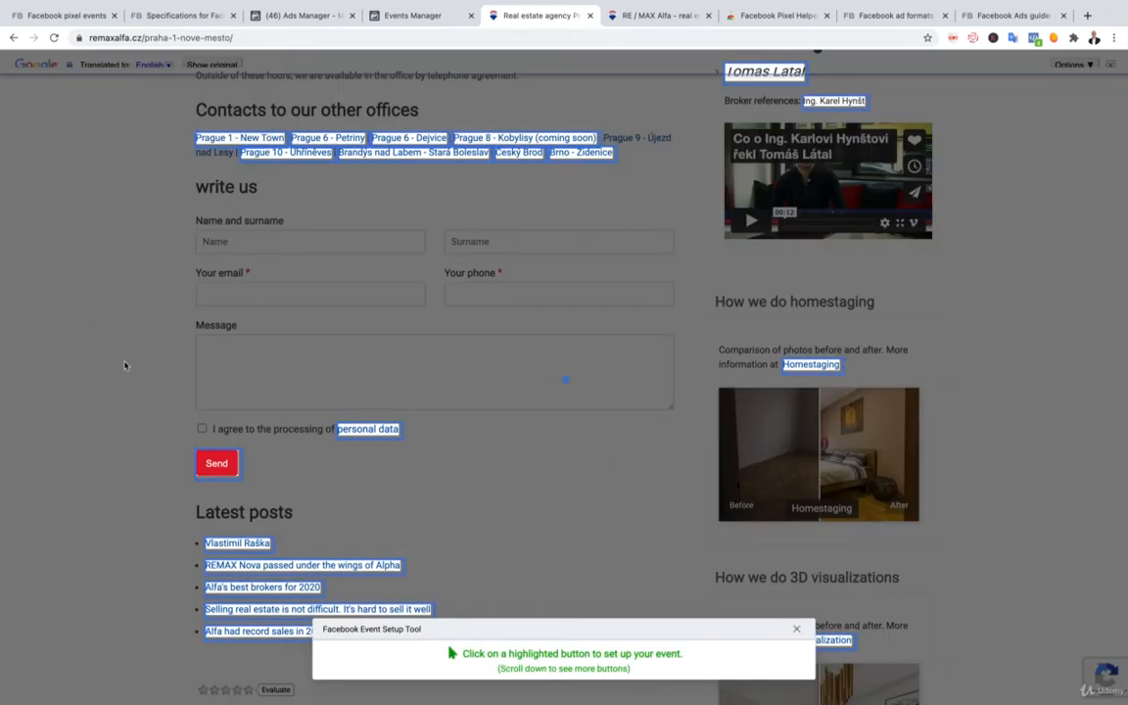
{"action": "left_click", "coordinate": [217, 466]}
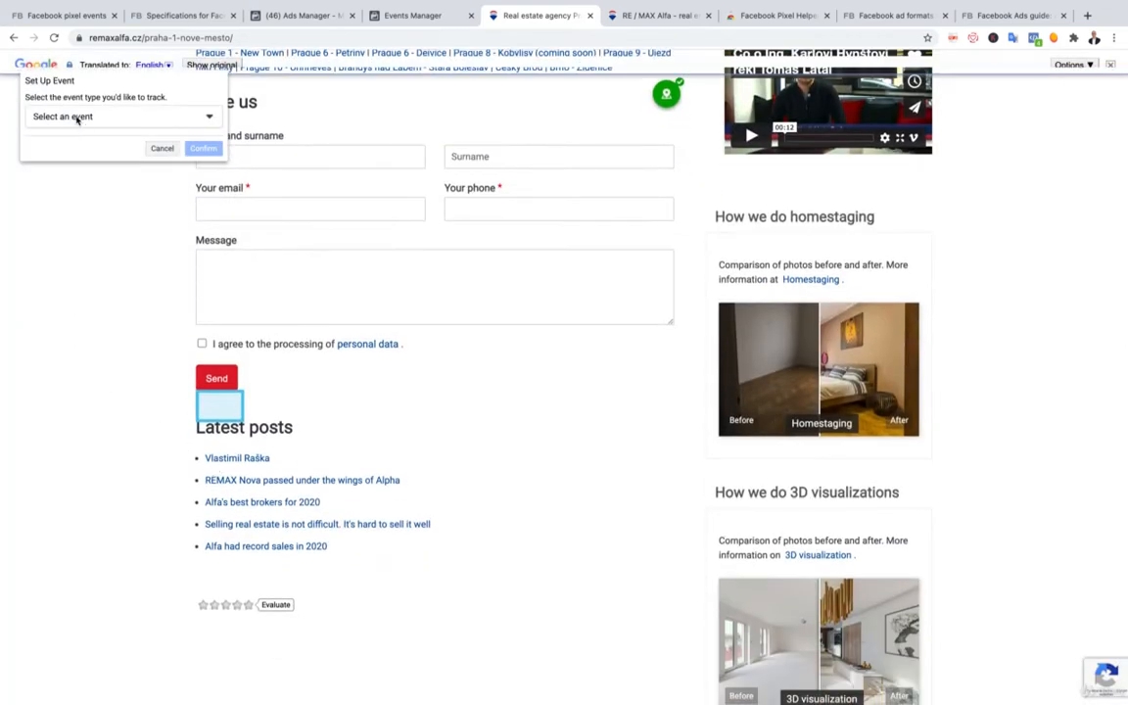
Step: Try to set up a Lead event on the Send button without including a value, and retry the setup once
{"action": "left_click", "coordinate": [79, 118]}
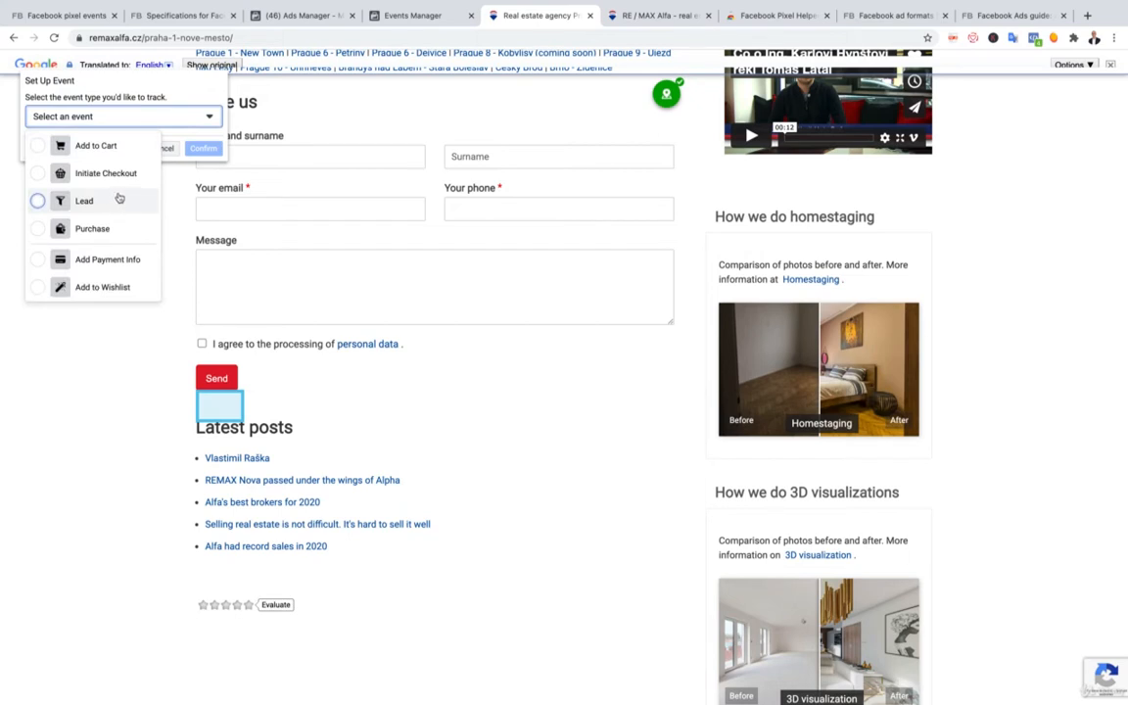
{"action": "scroll", "coordinate": [118, 199], "scroll_direction": "down", "scroll_amount": 3}
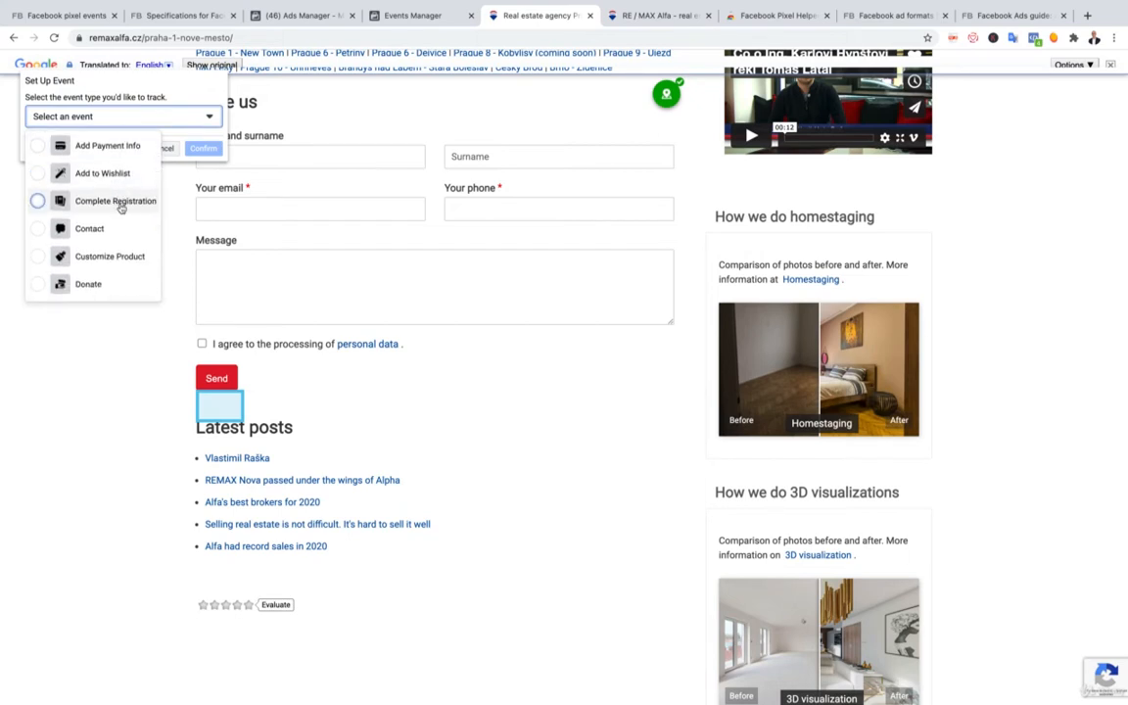
{"action": "scroll", "coordinate": [121, 209], "scroll_direction": "up", "scroll_amount": 4}
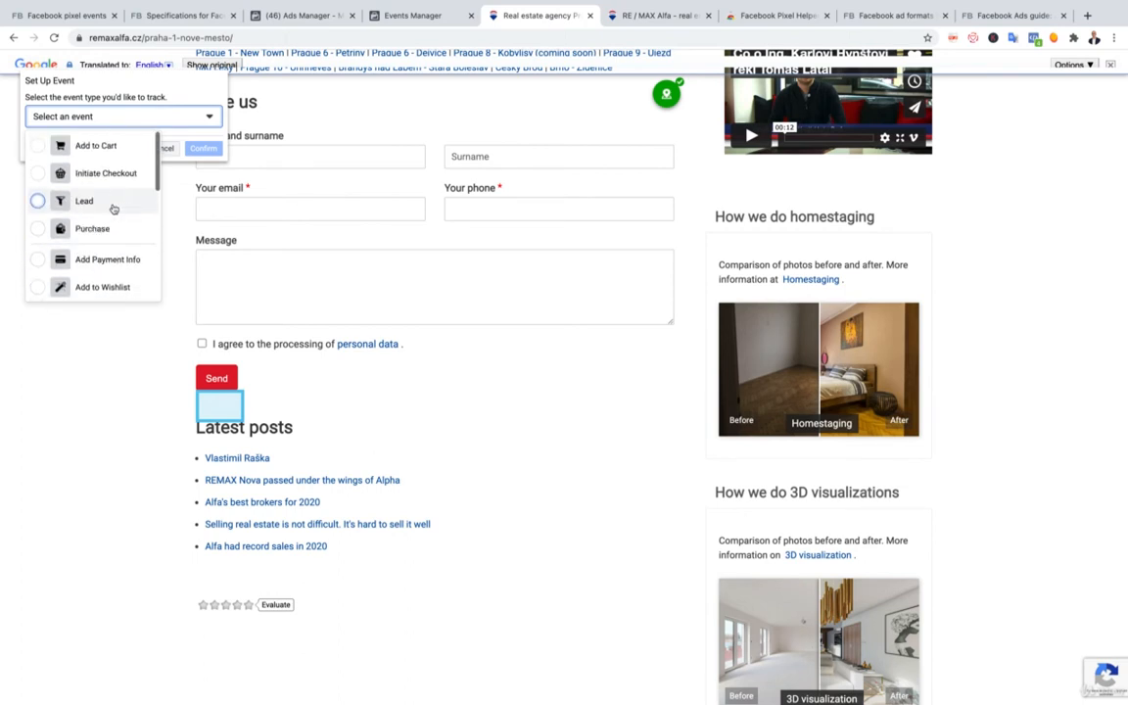
{"action": "left_click", "coordinate": [113, 206]}
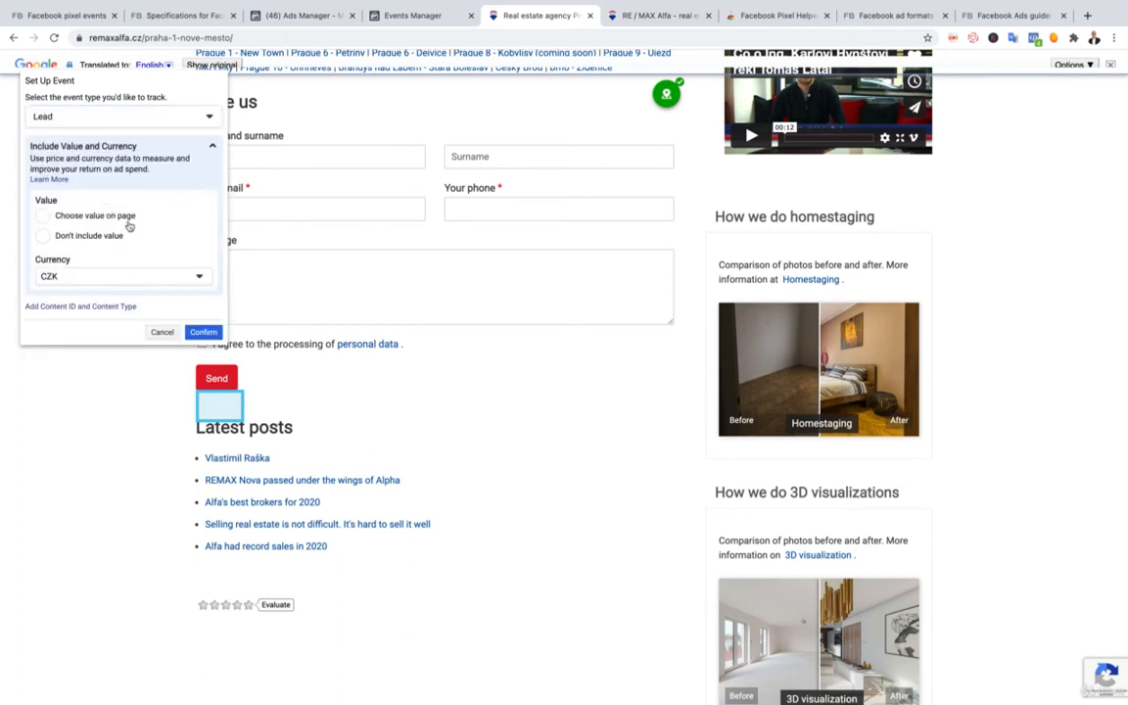
{"action": "left_click", "coordinate": [106, 222]}
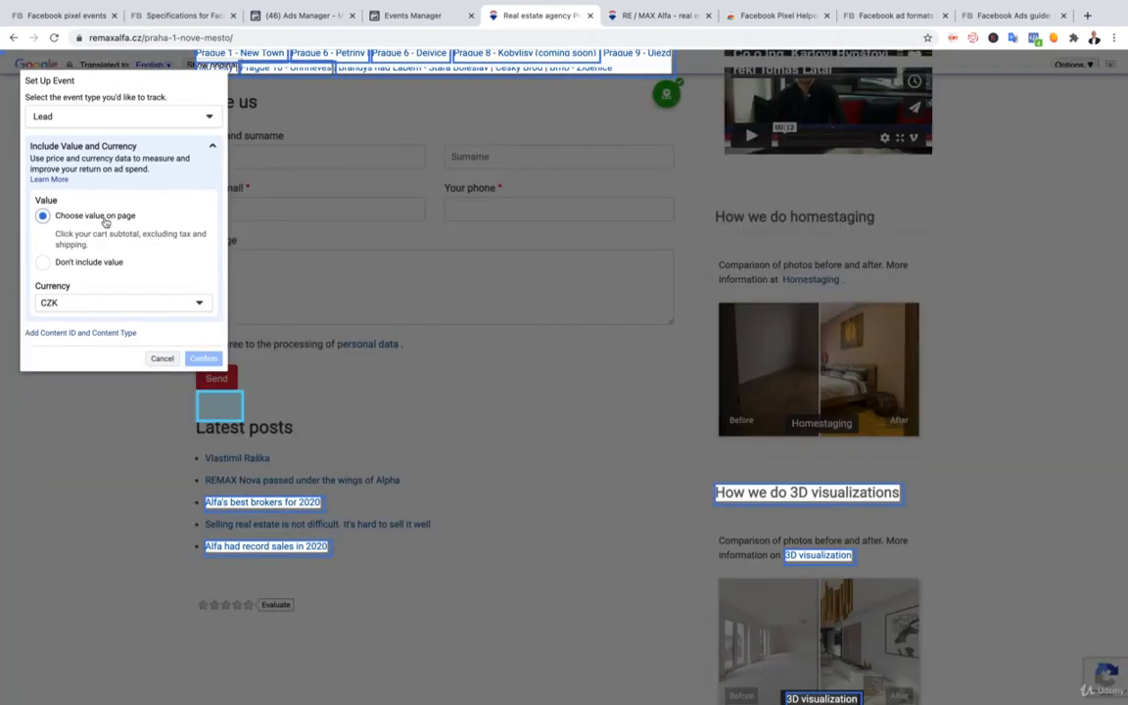
{"action": "left_click", "coordinate": [138, 303]}
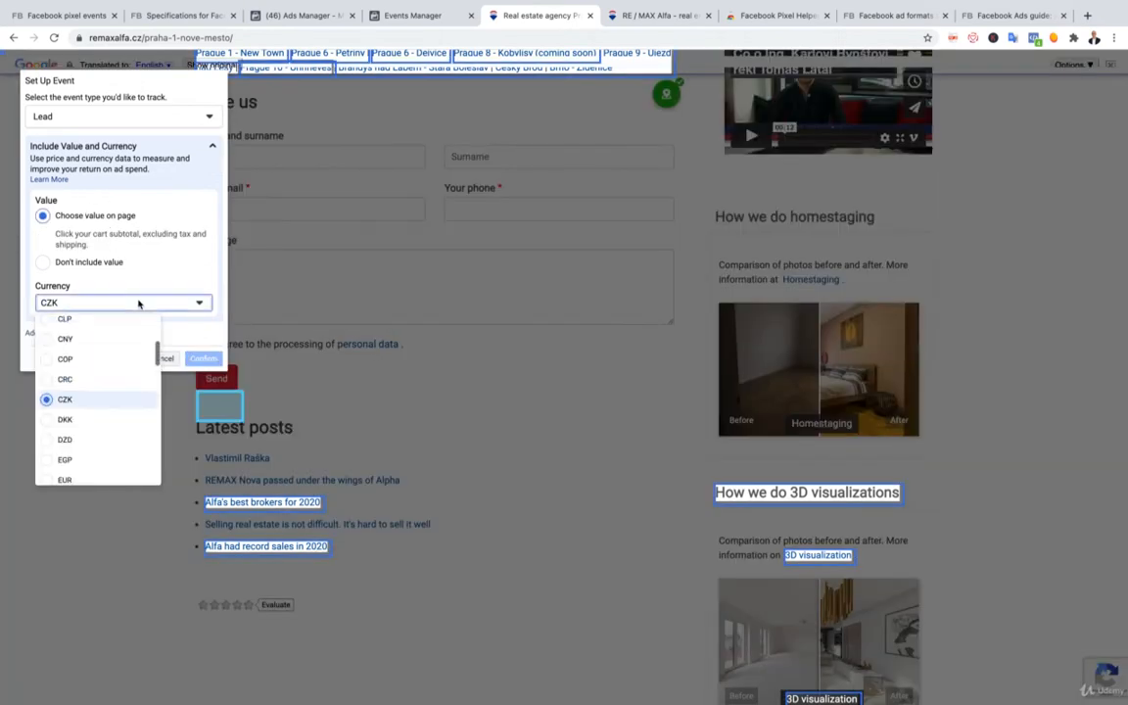
{"action": "left_click", "coordinate": [138, 302]}
{"action": "left_click", "coordinate": [74, 262]}
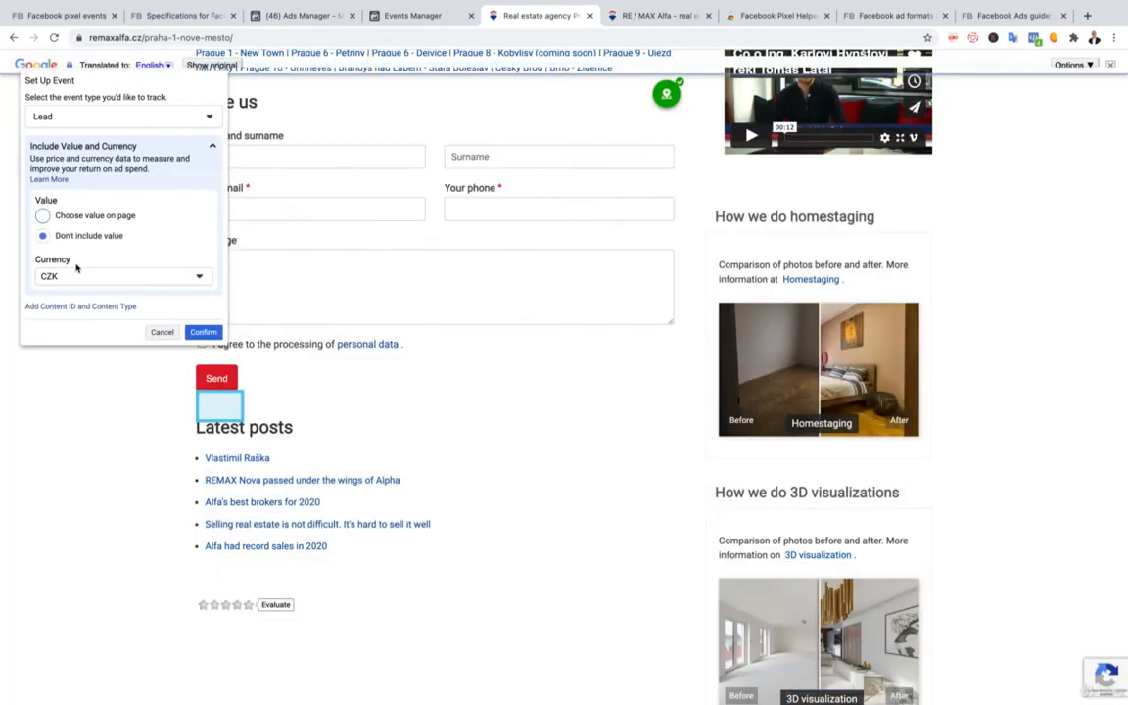
{"action": "left_click", "coordinate": [203, 332]}
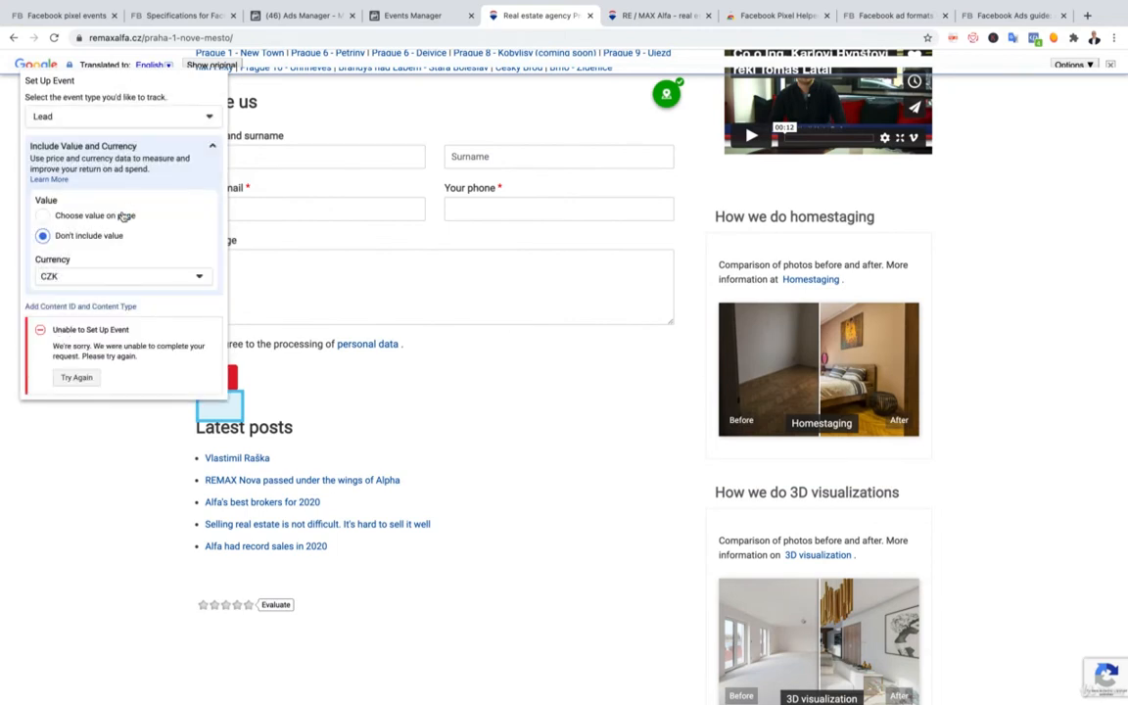
{"action": "left_click", "coordinate": [75, 379]}
Step: Change the Send button's event type to Complete Registration and try the event setup again
{"action": "left_click", "coordinate": [127, 116]}
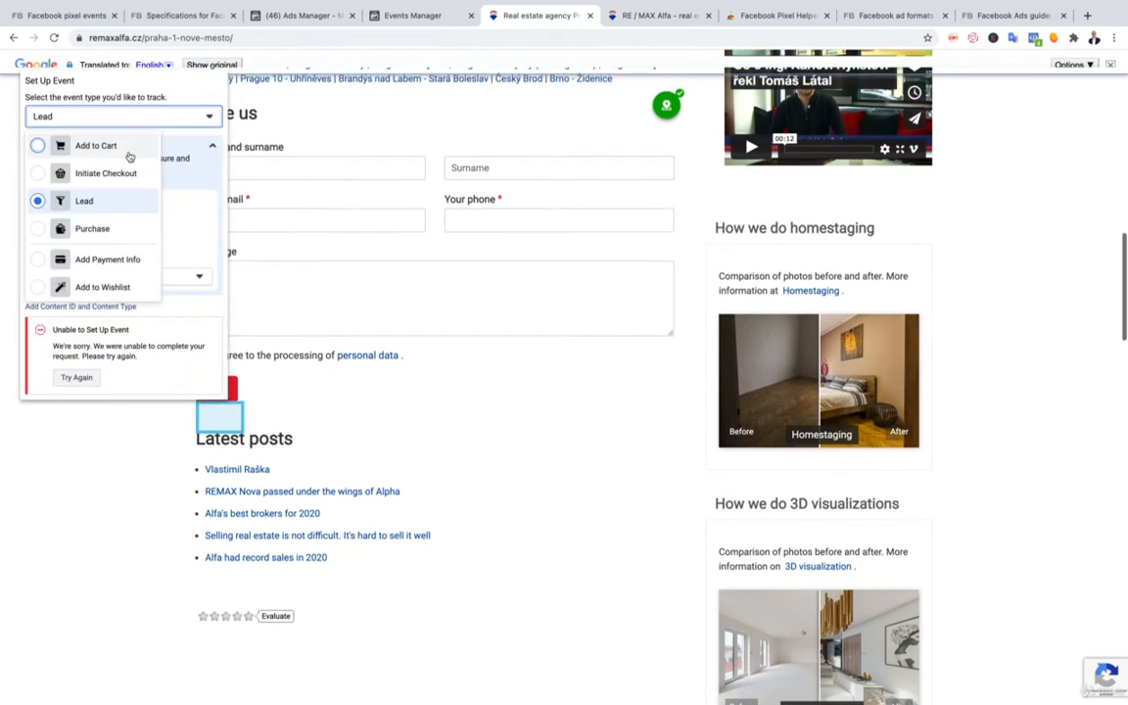
{"action": "scroll", "coordinate": [131, 157], "scroll_direction": "down", "scroll_amount": 3}
{"action": "left_click", "coordinate": [108, 214]}
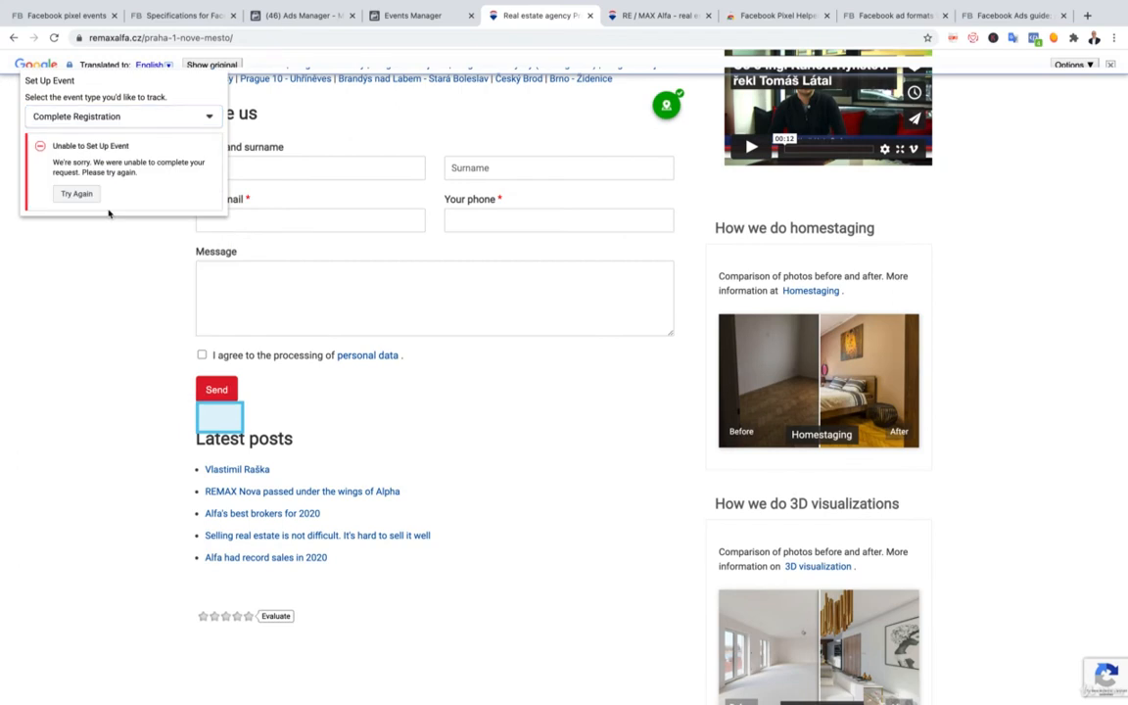
{"action": "left_click", "coordinate": [78, 199]}
Step: Reload the contact page and examine the list of events set up on this page
{"action": "key", "text": "super+r"}
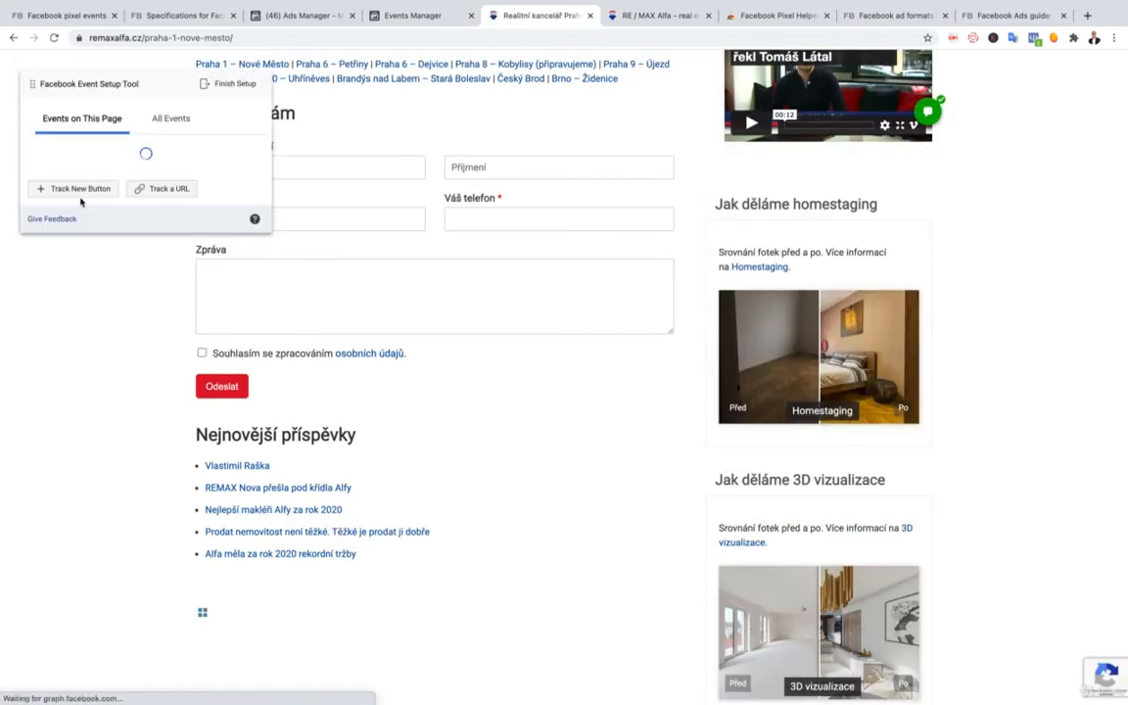
{"action": "scroll", "coordinate": [82, 202], "scroll_direction": "up", "scroll_amount": 5}
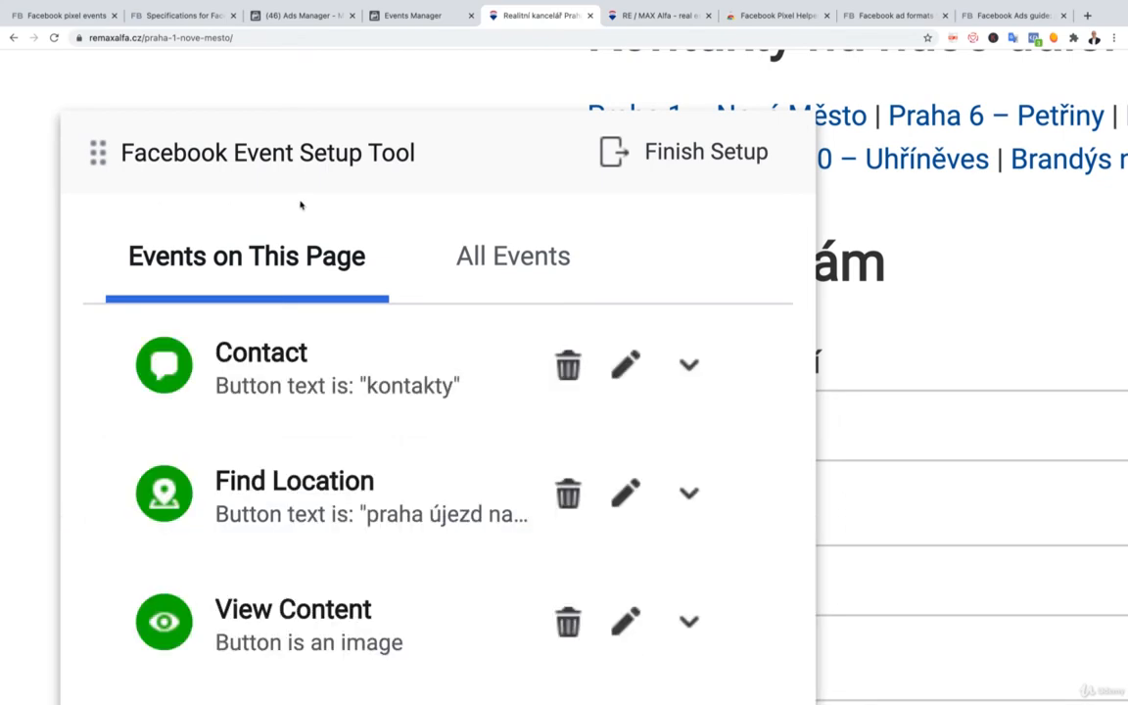
{"action": "scroll", "coordinate": [298, 208], "scroll_direction": "down", "scroll_amount": 5}
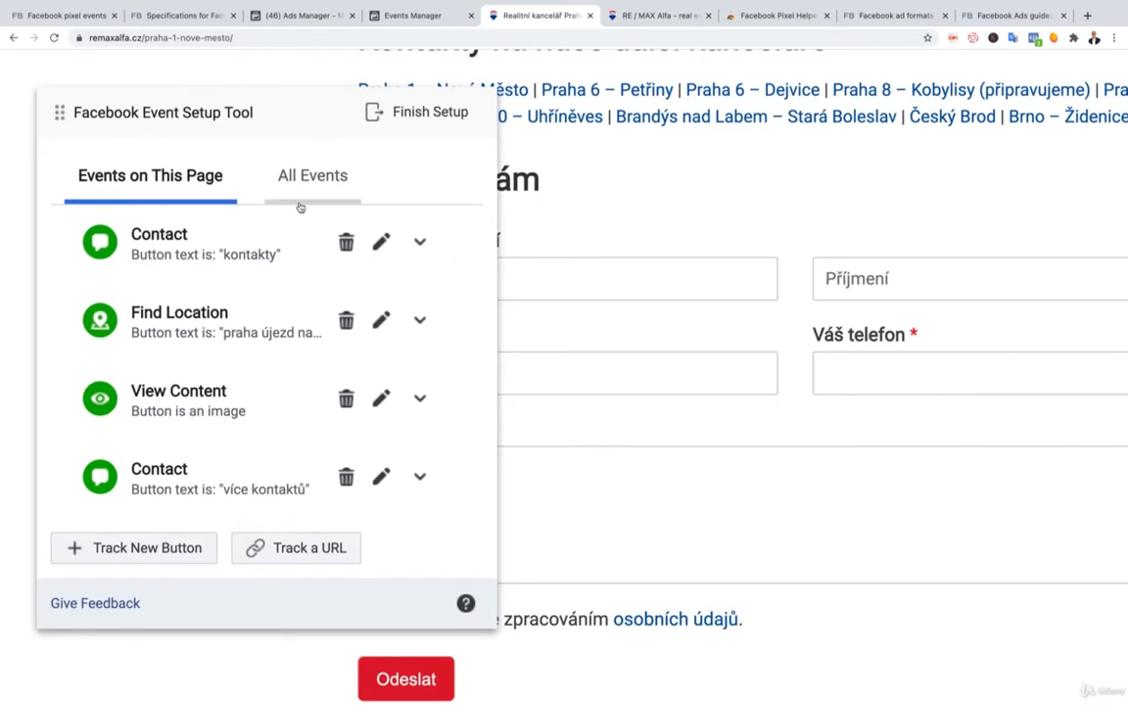
Step: Track the contact form's "Odeslat" button as a new button with the Complete Registration event
{"action": "left_click", "coordinate": [156, 547]}
{"action": "left_click", "coordinate": [418, 670]}
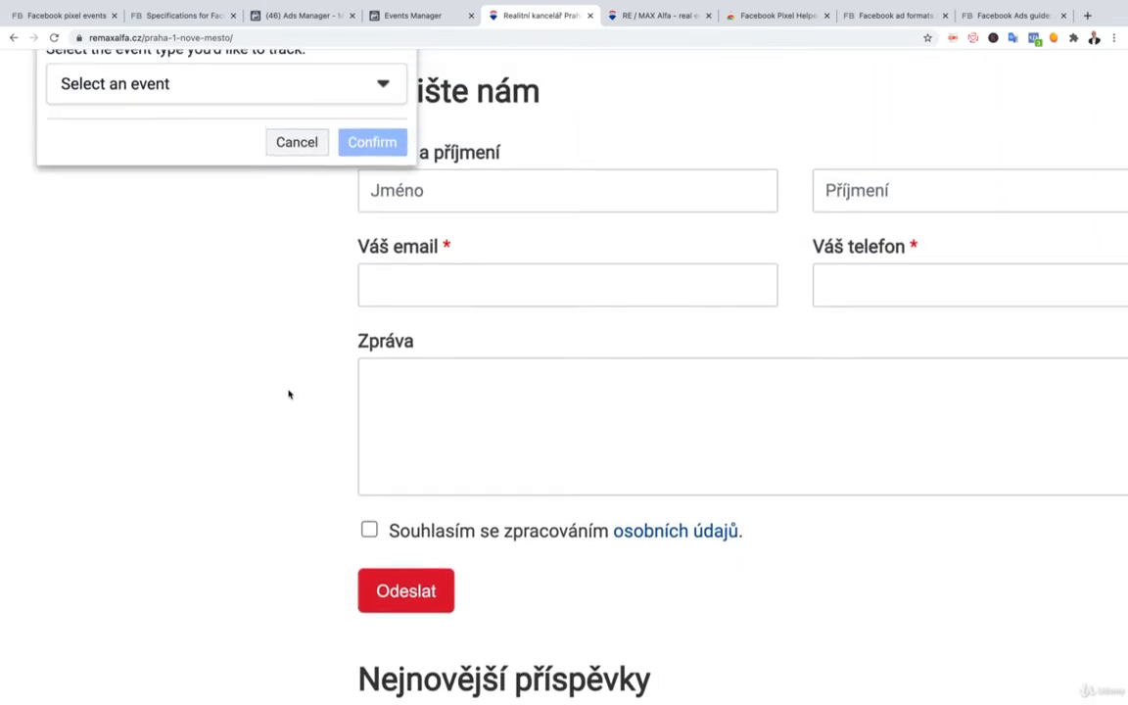
{"action": "left_click", "coordinate": [222, 117]}
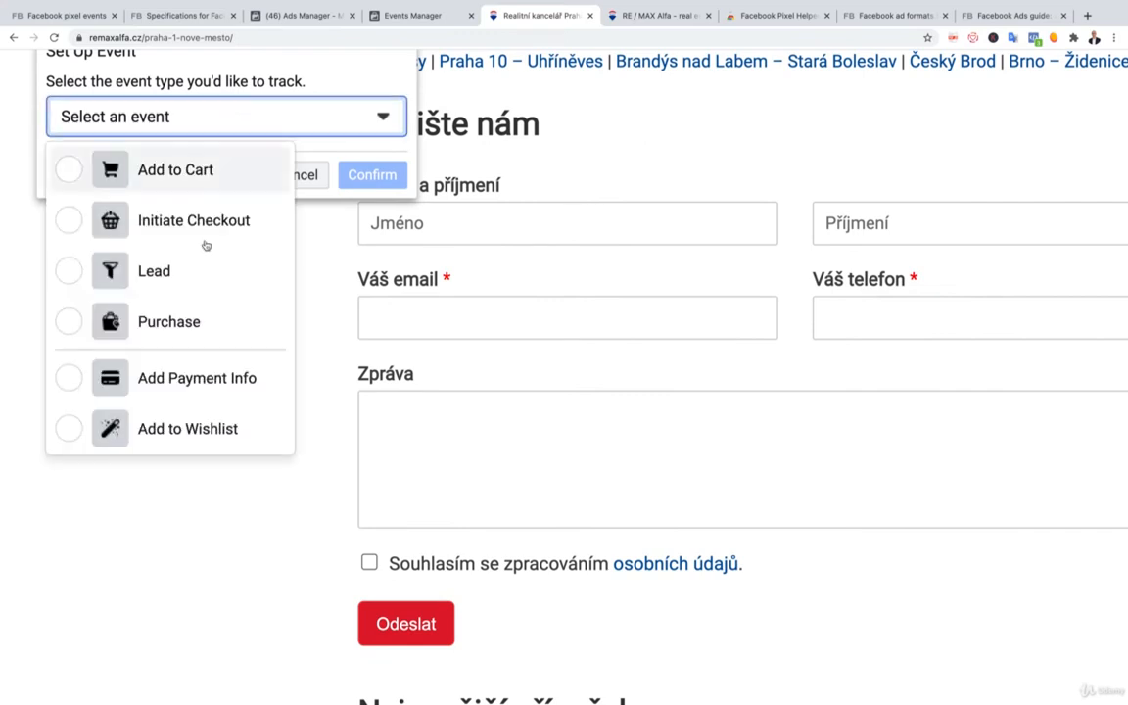
{"action": "scroll", "coordinate": [208, 410], "scroll_direction": "down", "scroll_amount": 2}
{"action": "left_click", "coordinate": [201, 396]}
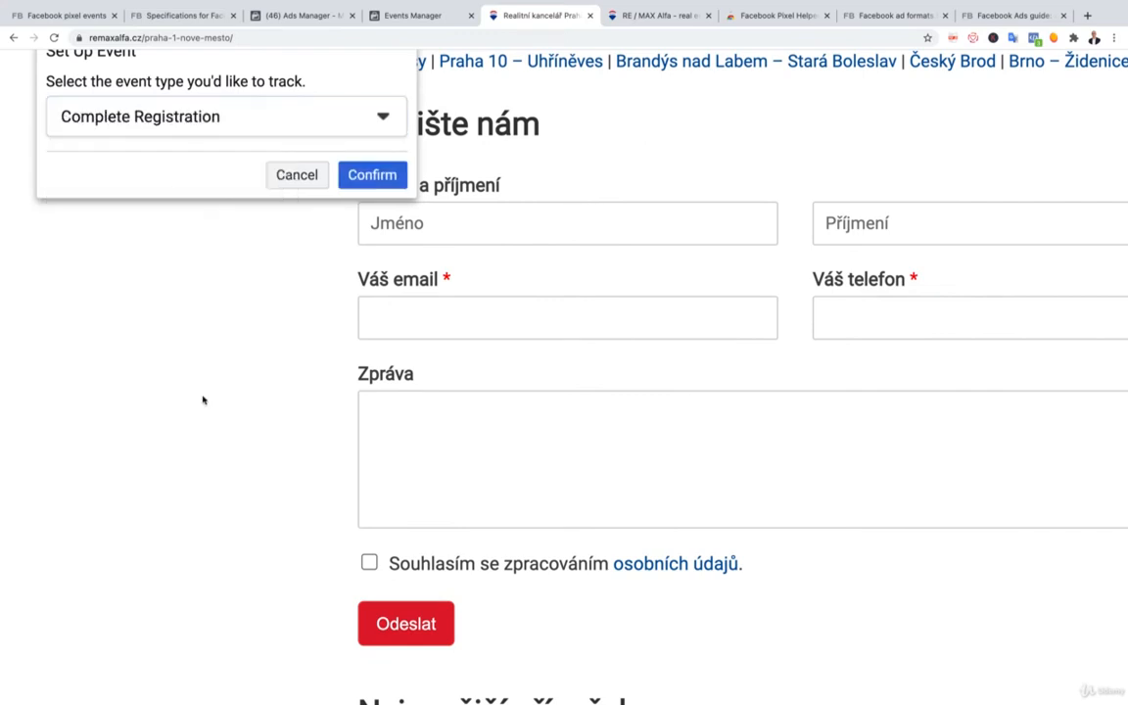
{"action": "left_click", "coordinate": [395, 173]}
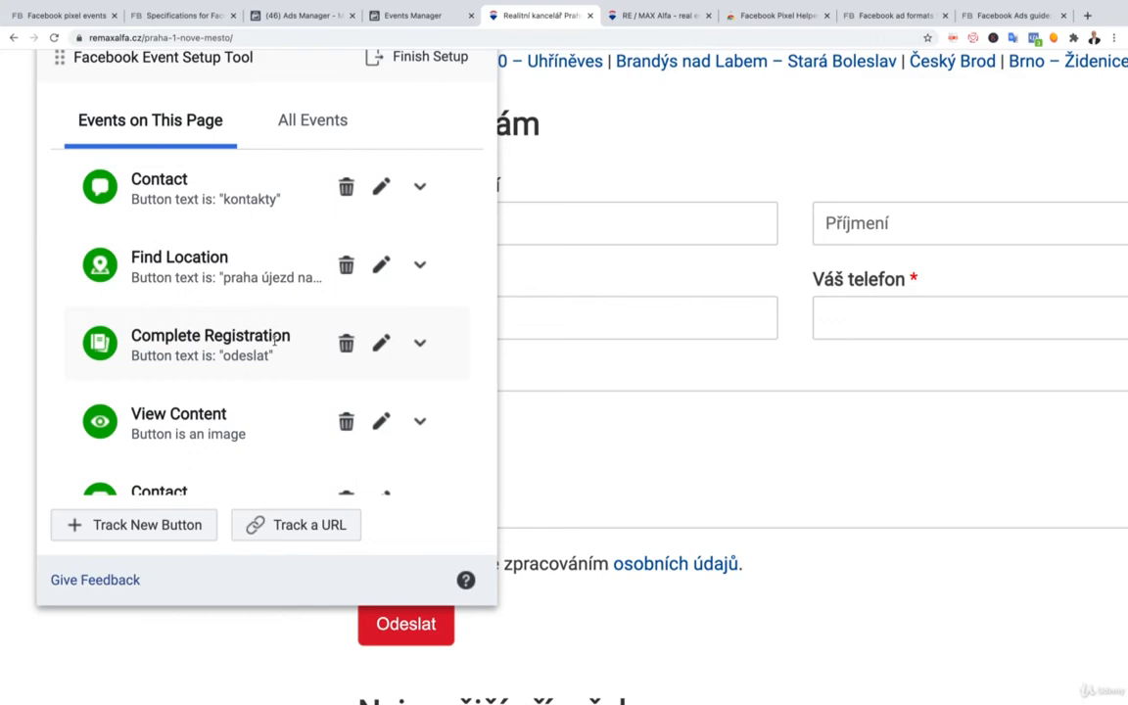
Step: Close the contact page and dismiss the Set Up Events dialog in Events Manager
{"action": "key", "text": "super+minus"}
{"action": "key", "text": "super+minus"}
{"action": "key", "text": "super+minus"}
{"action": "key", "text": "super+minus"}
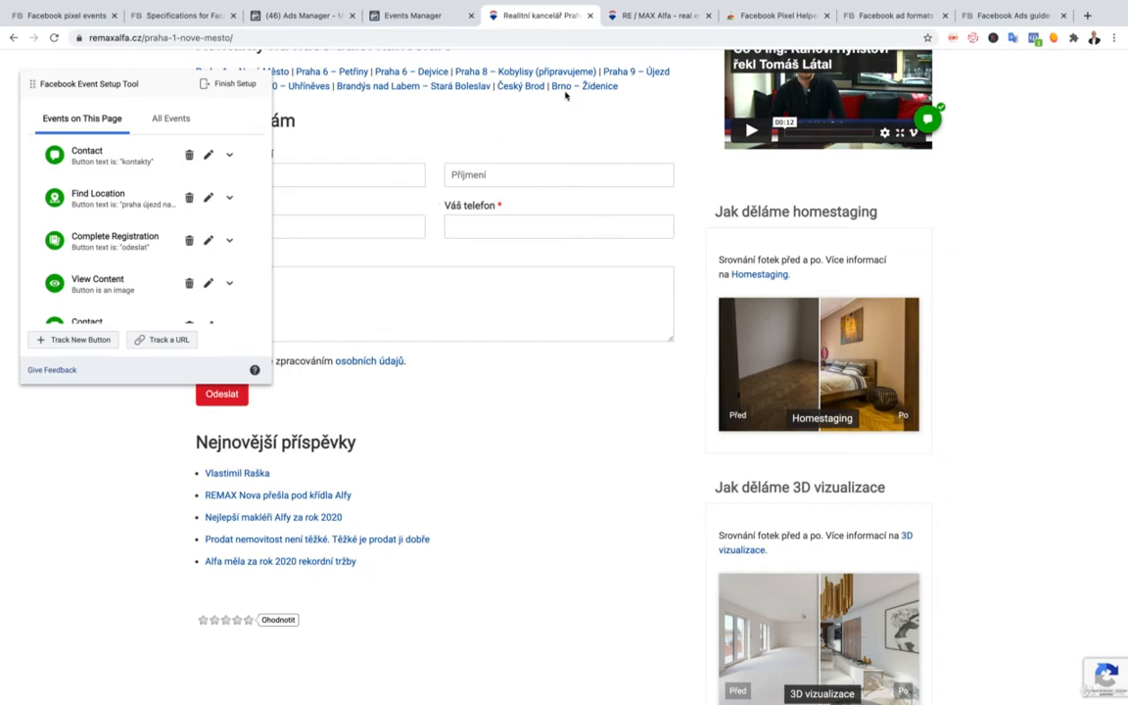
{"action": "left_click", "coordinate": [590, 18]}
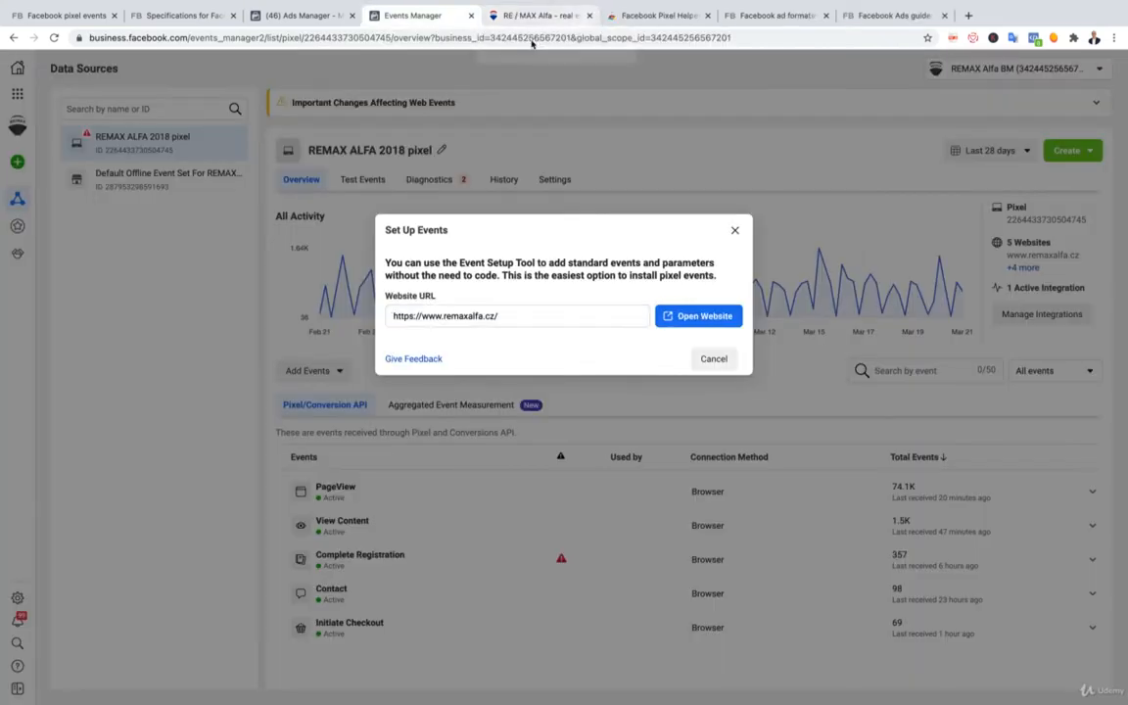
{"action": "left_click", "coordinate": [735, 231]}
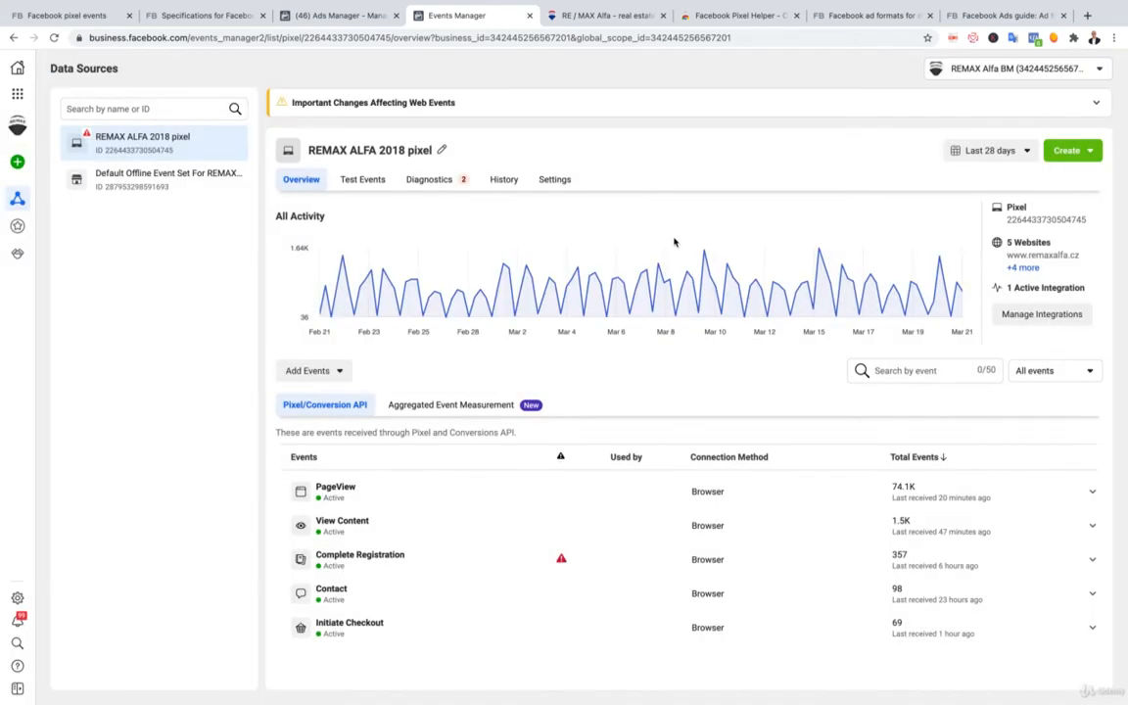
Step: Review how to add events from the pixel with the Event Setup Tool, cancel it, and close the remaining RE/MAX Alfa page
{"action": "left_click", "coordinate": [339, 377]}
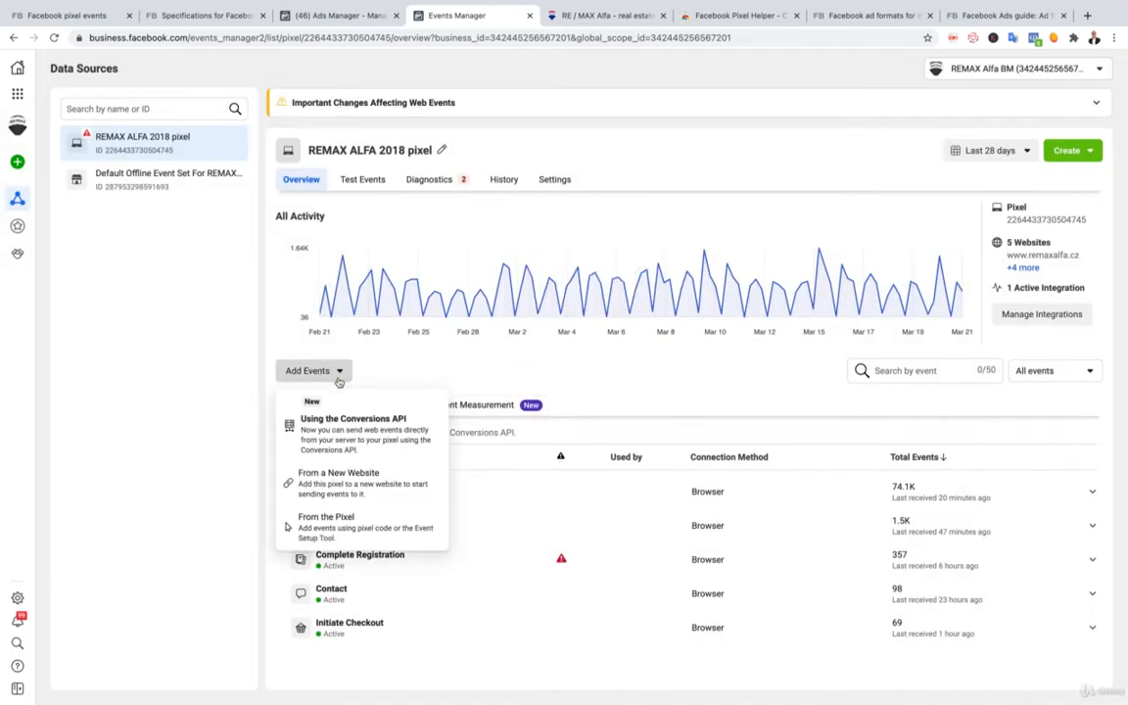
{"action": "left_click", "coordinate": [338, 532]}
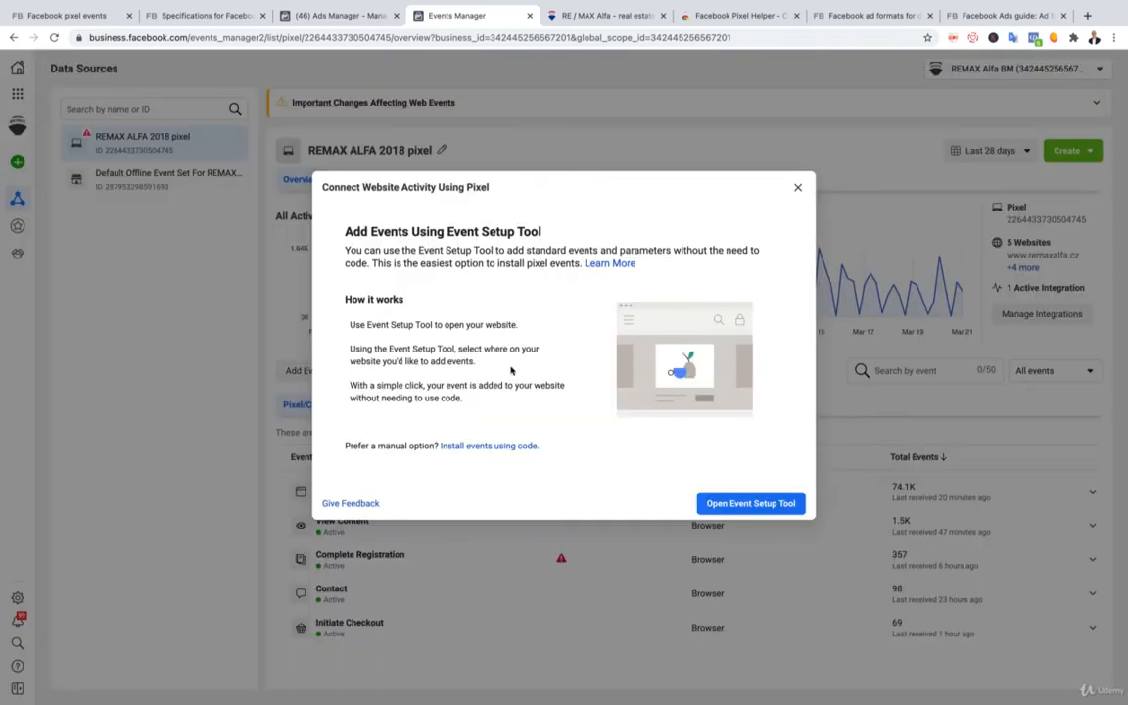
{"action": "left_click", "coordinate": [732, 503]}
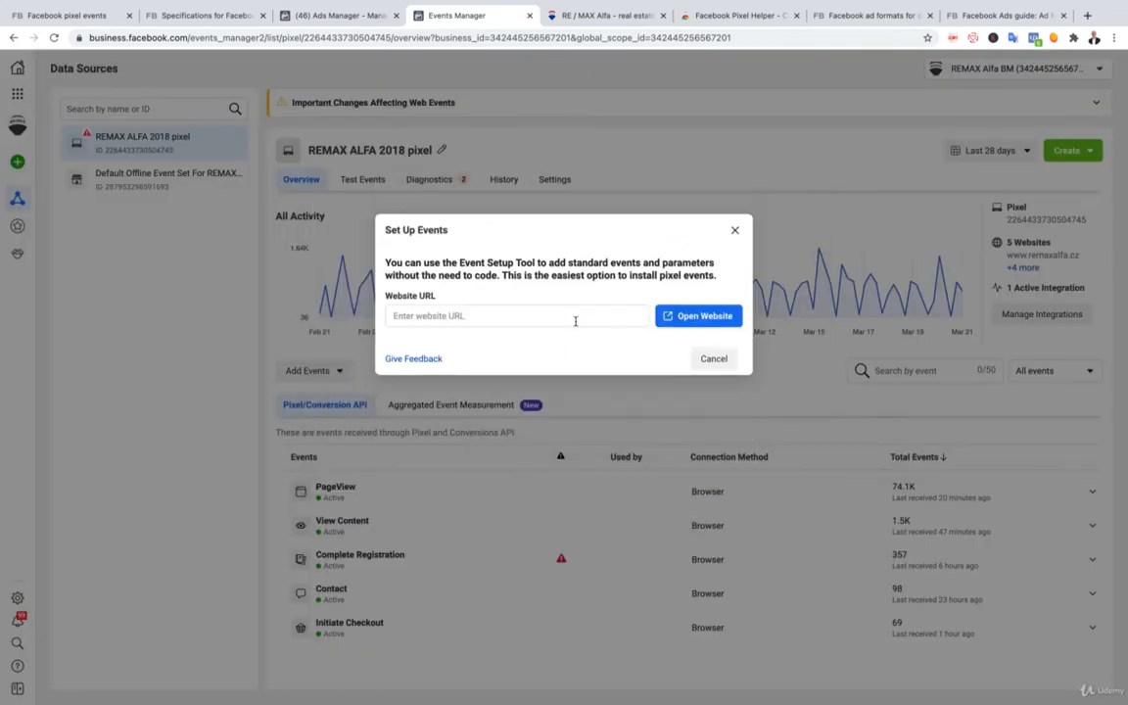
{"action": "left_click", "coordinate": [734, 232]}
{"action": "left_click", "coordinate": [661, 16]}
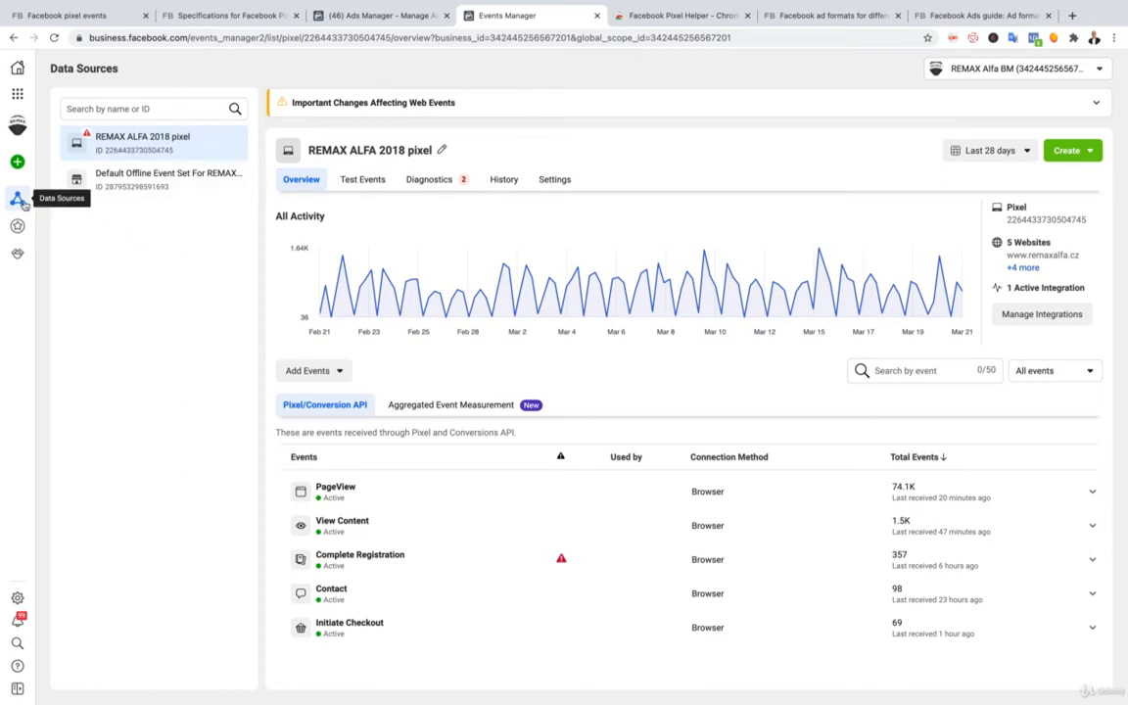
Step: Go to the Custom Conversions list and view the blank custom conversion form without creating anything
{"action": "mouse_move", "coordinate": [22, 204]}
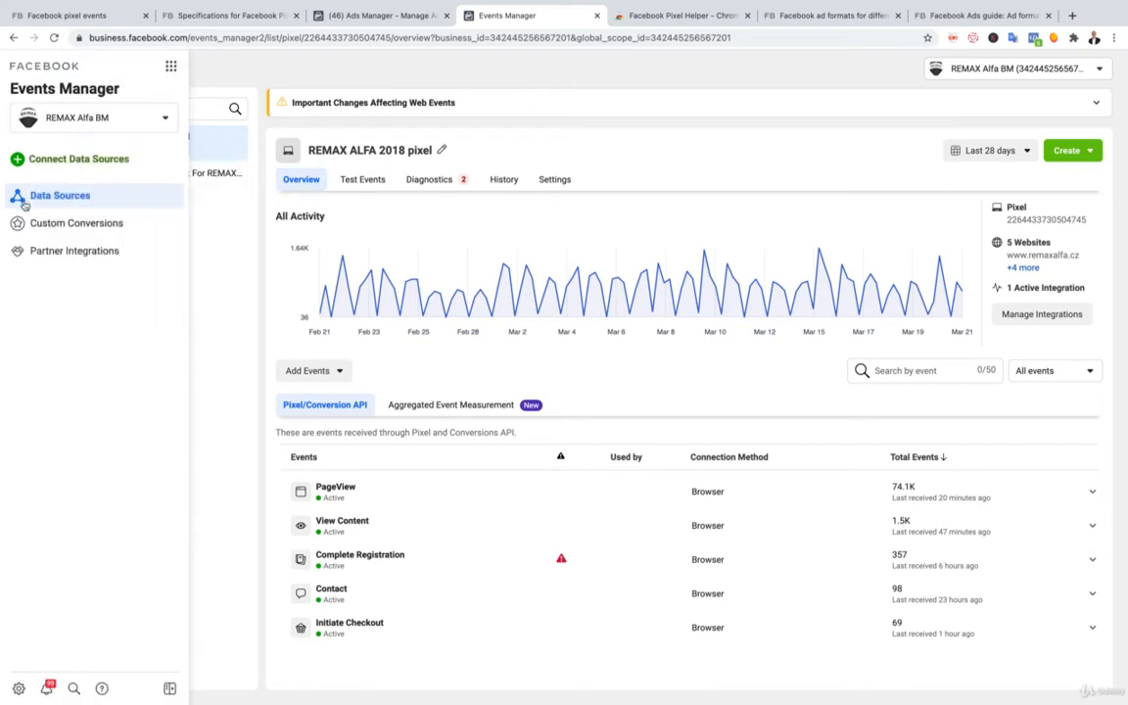
{"action": "left_click", "coordinate": [99, 225]}
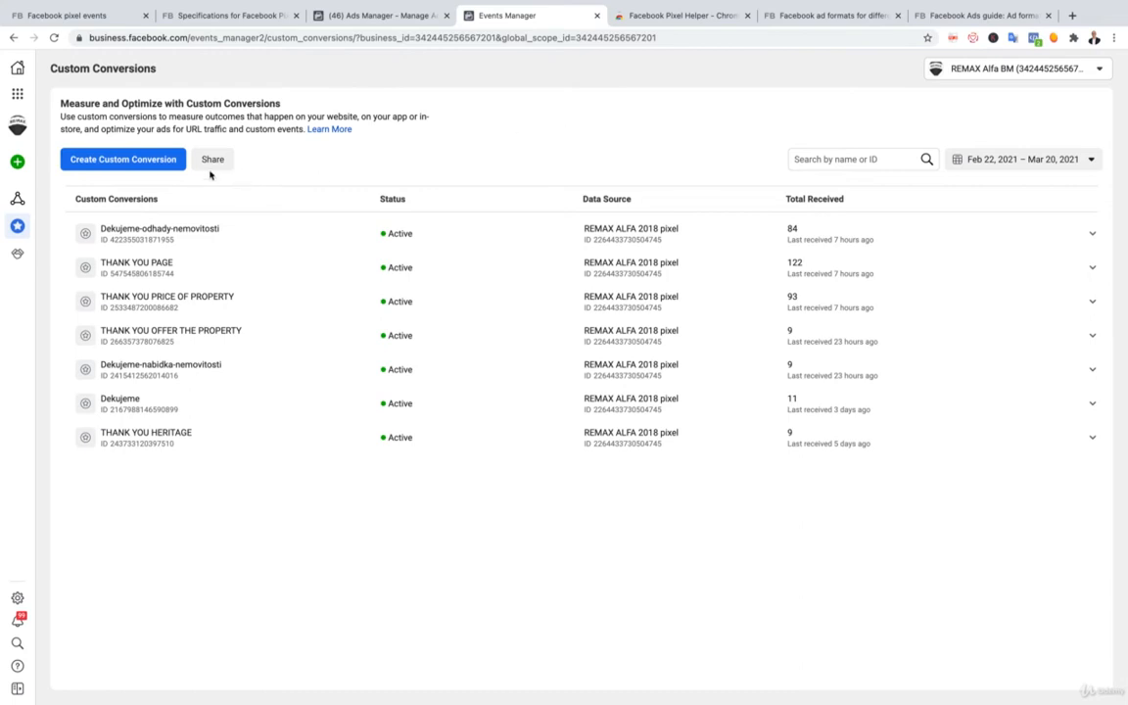
{"action": "left_click", "coordinate": [145, 161]}
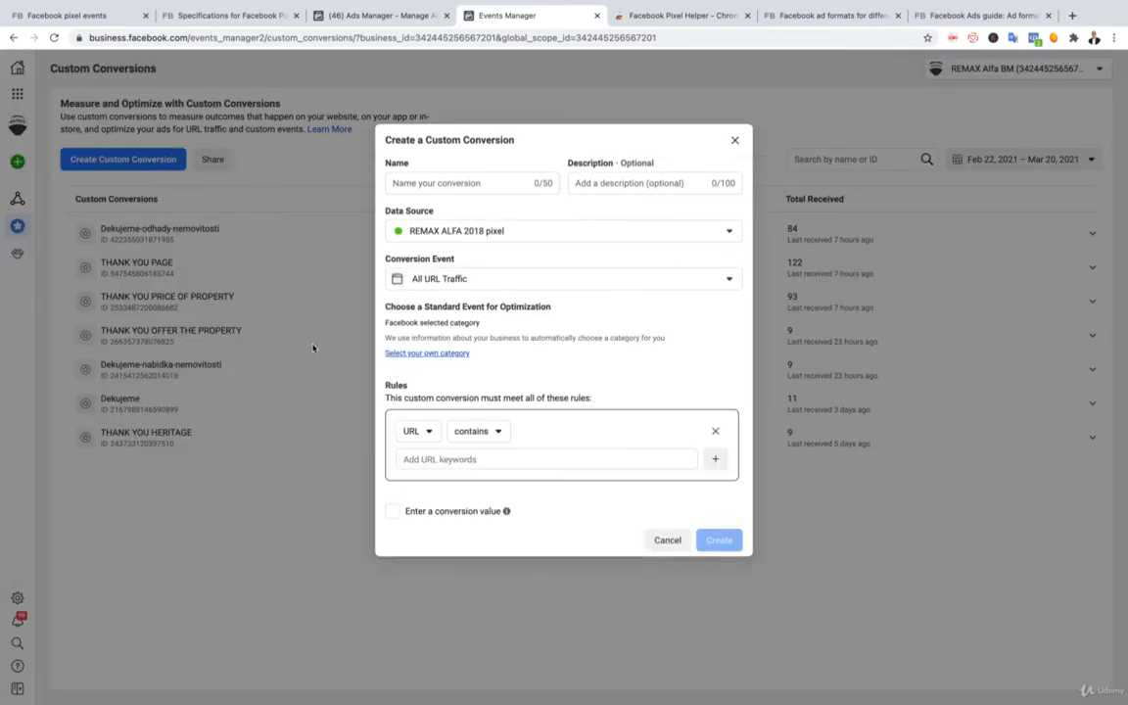
{"action": "left_click", "coordinate": [734, 141]}
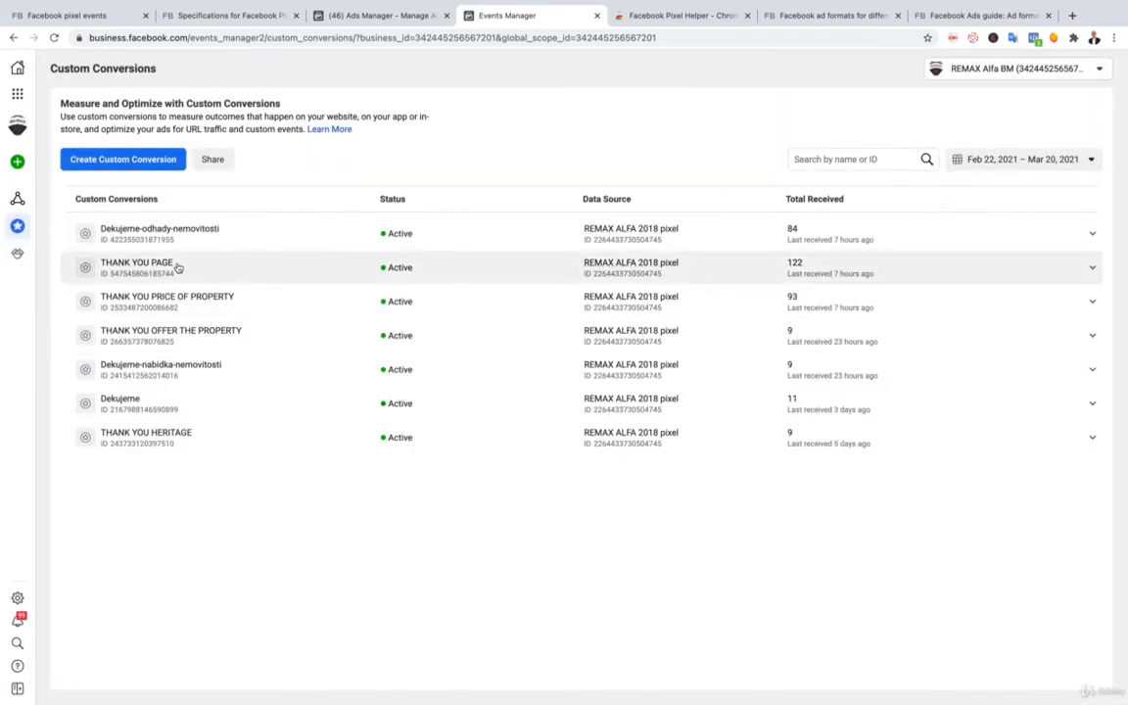
Step: Open the URL from the THANK YOU PAGE conversion's rule in a new browser tab and translate that page into English
{"action": "left_click", "coordinate": [169, 267]}
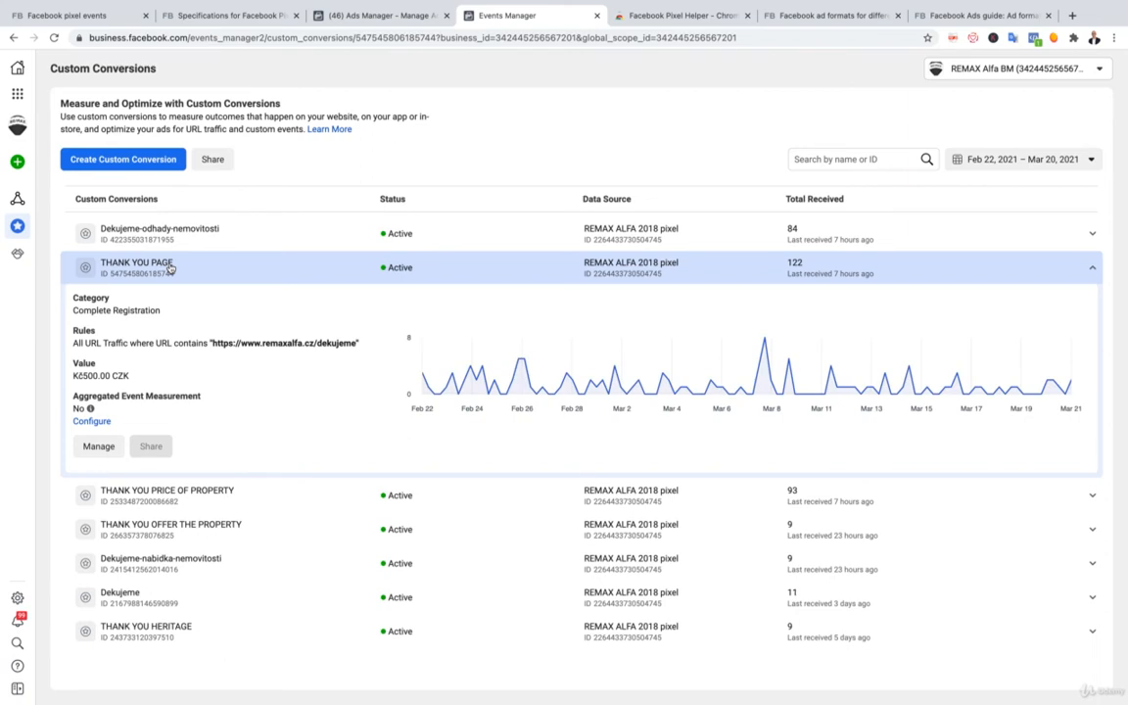
{"action": "left_click_drag", "start_coordinate": [211, 343], "coordinate": [355, 344]}
{"action": "key", "text": "ctrl+c"}
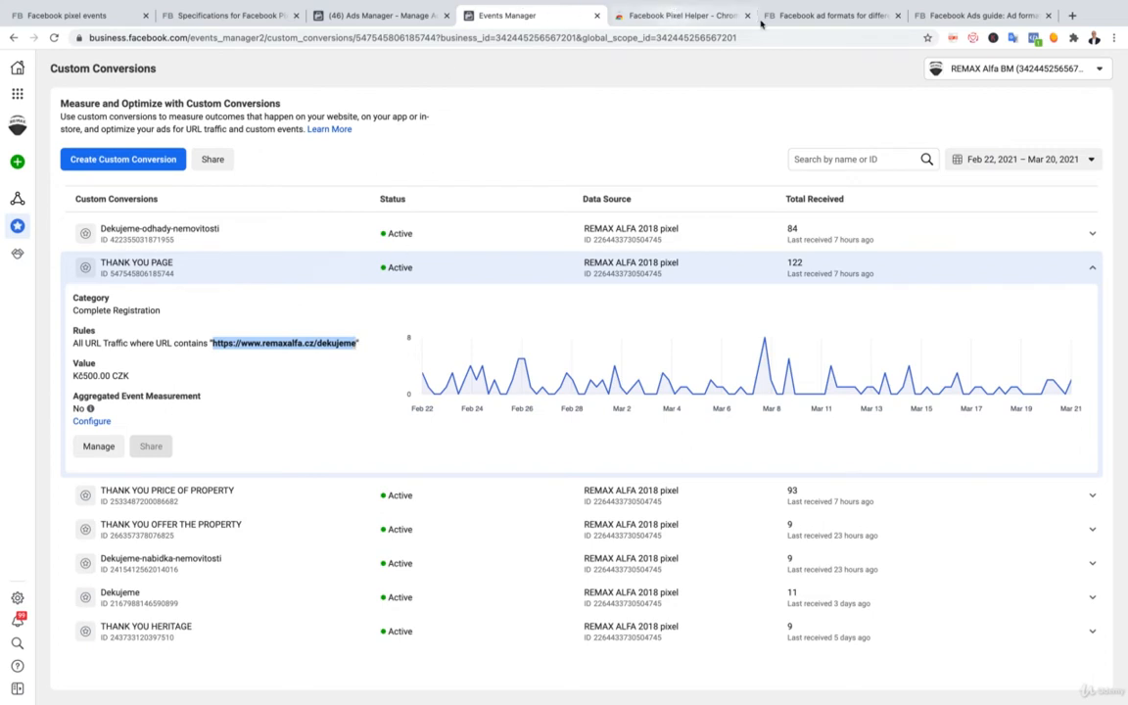
{"action": "left_click", "coordinate": [1074, 15]}
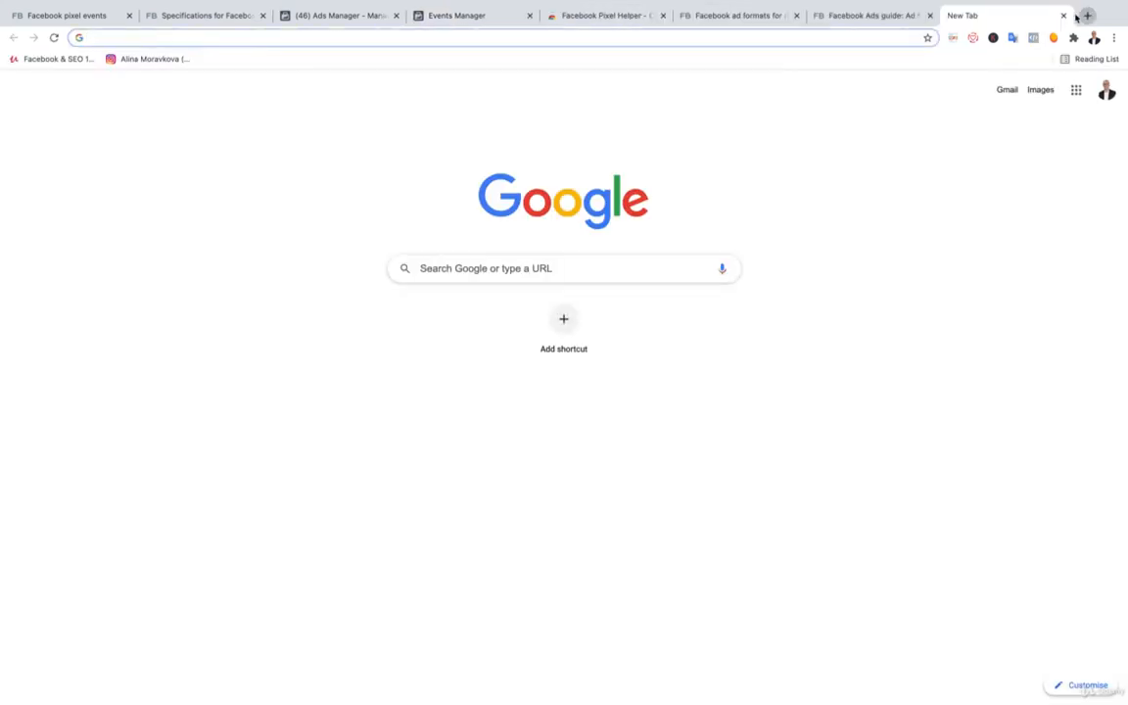
{"action": "key", "text": "ctrl+v"}
{"action": "key", "text": "Return"}
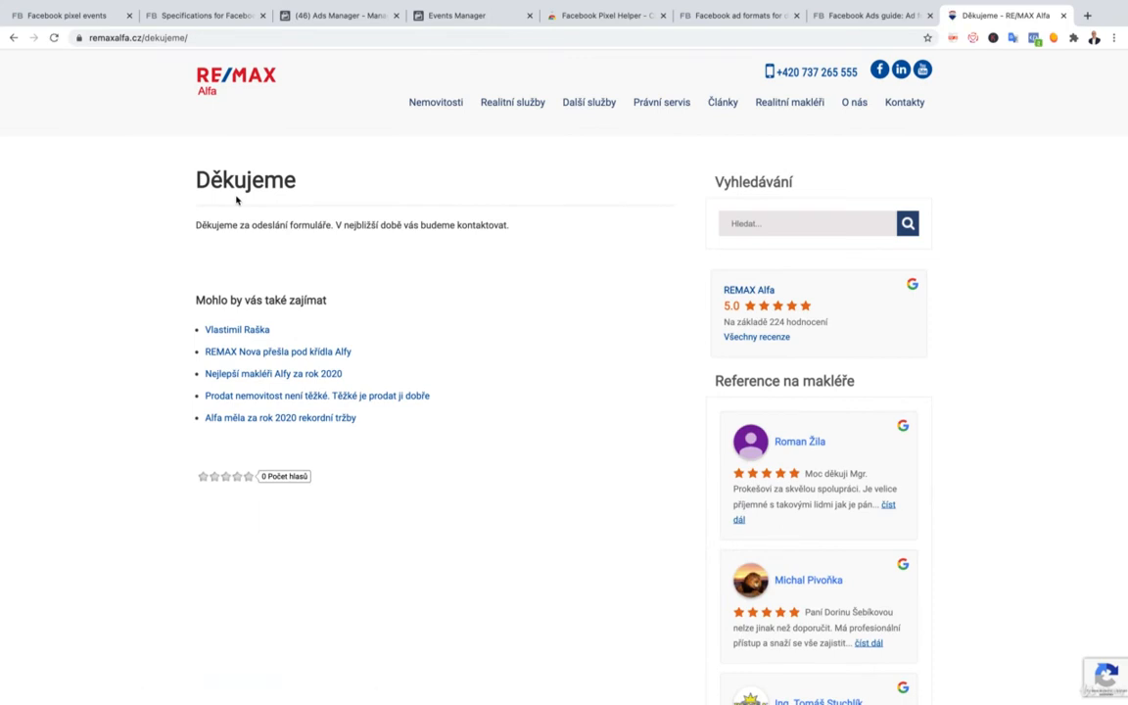
{"action": "left_click", "coordinate": [1011, 40]}
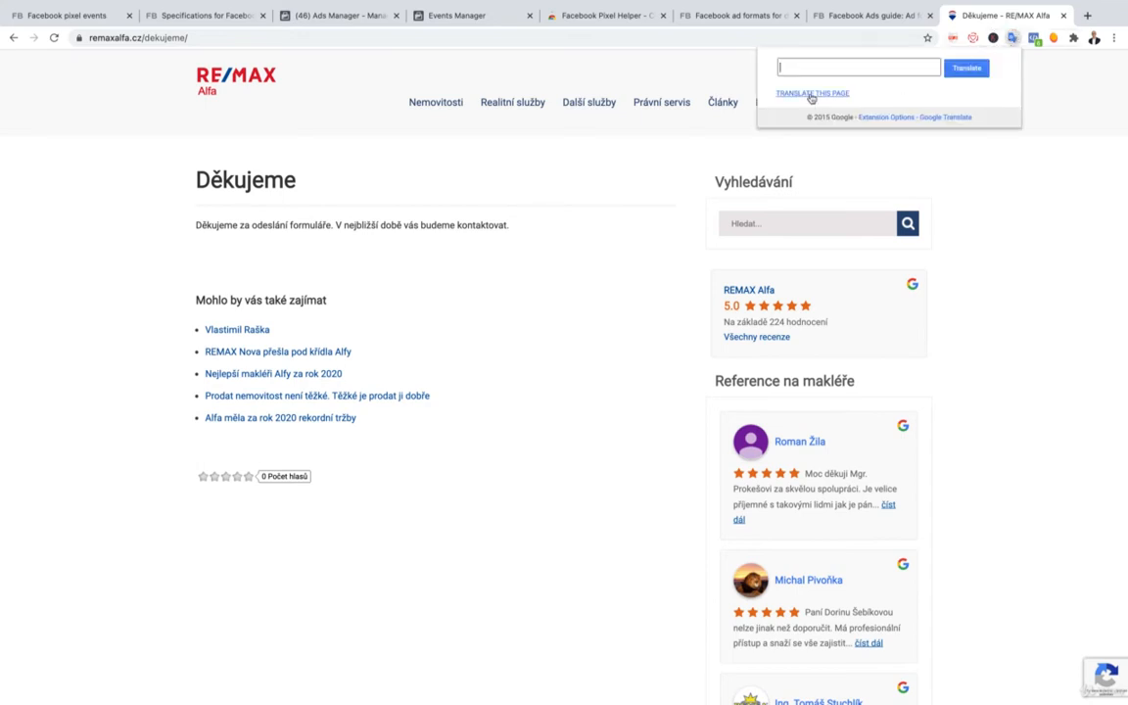
{"action": "mouse_move", "coordinate": [810, 98]}
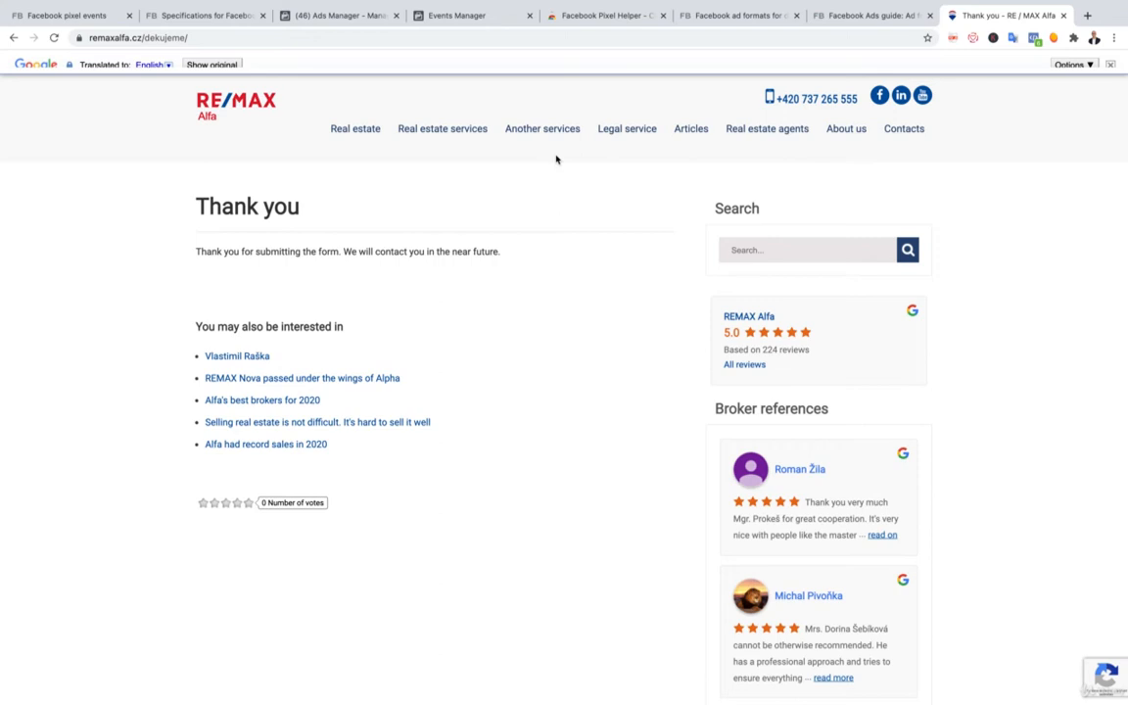
Step: Return to the custom conversions in Events Manager and view the management settings of THANK YOU PAGE
{"action": "left_click", "coordinate": [211, 17]}
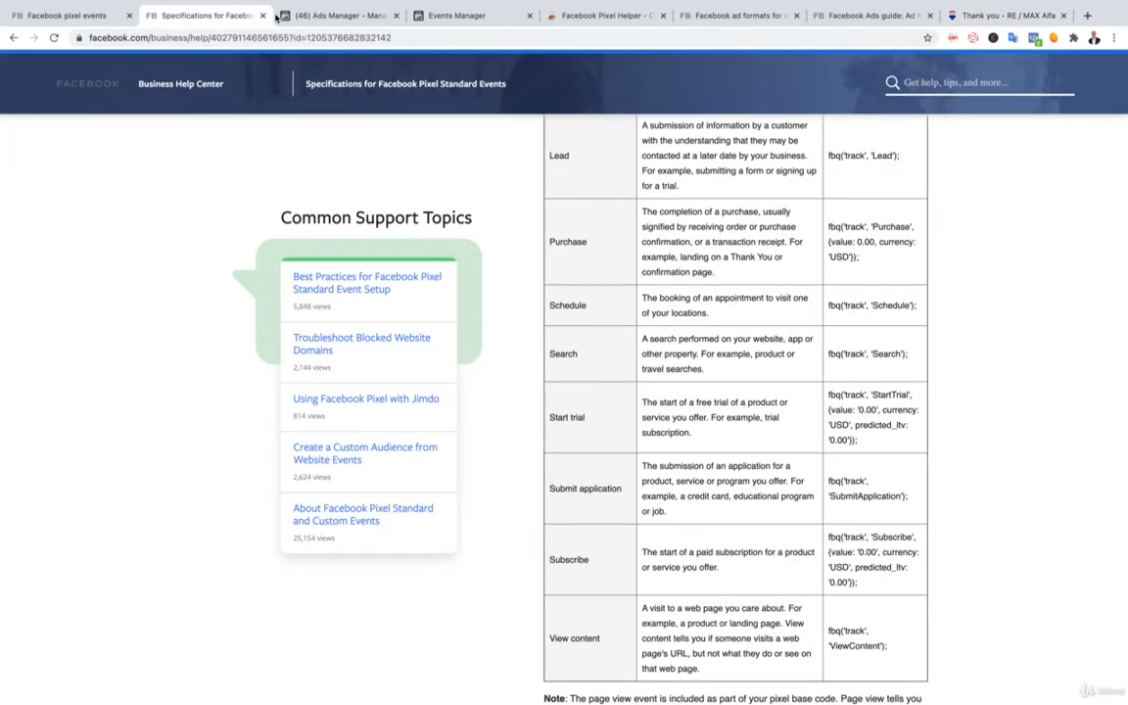
{"action": "left_click", "coordinate": [456, 16]}
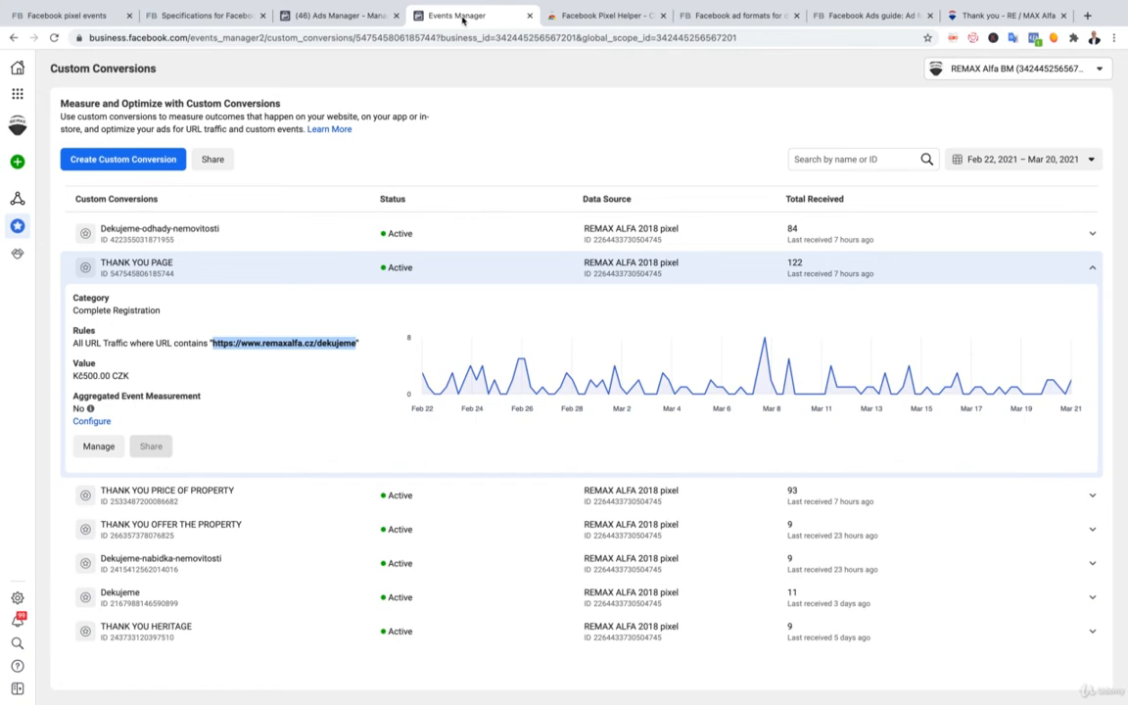
{"action": "left_click", "coordinate": [97, 446]}
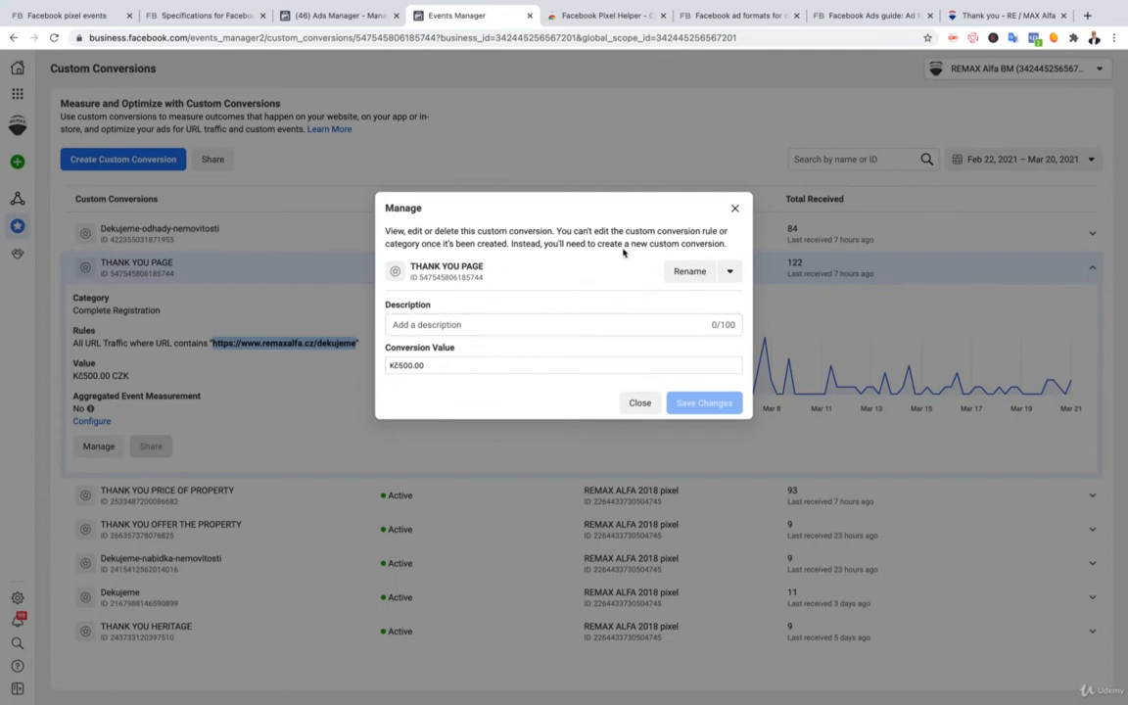
{"action": "left_click", "coordinate": [734, 209]}
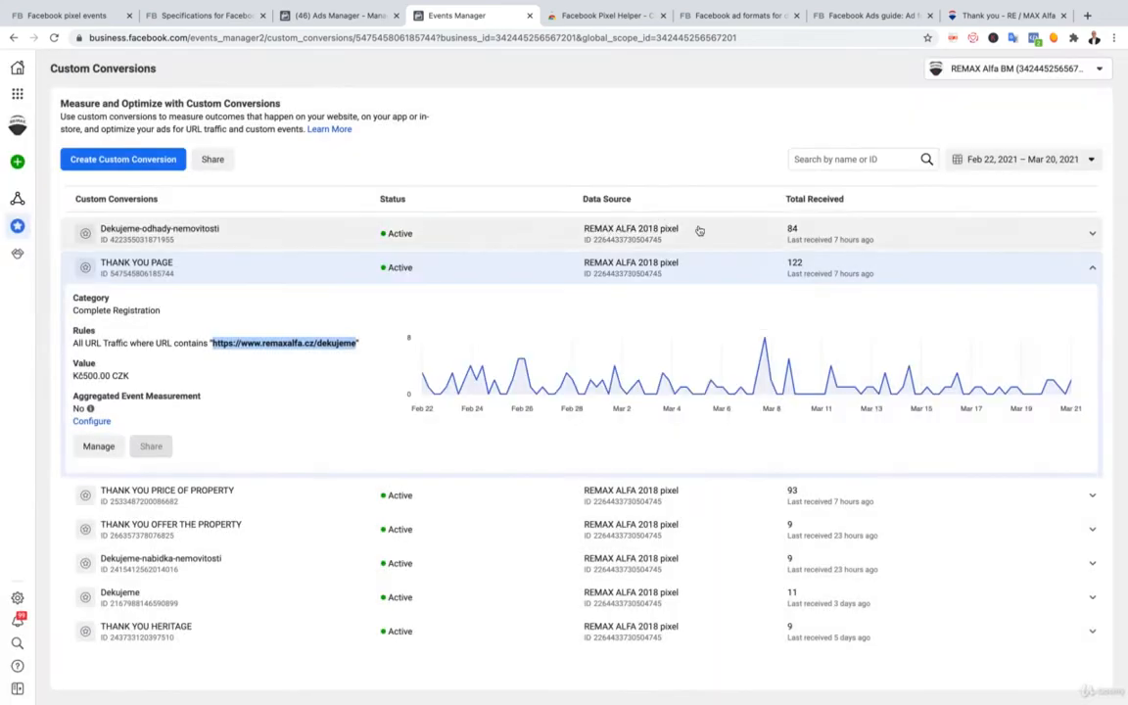
{"action": "right_click", "coordinate": [283, 343]}
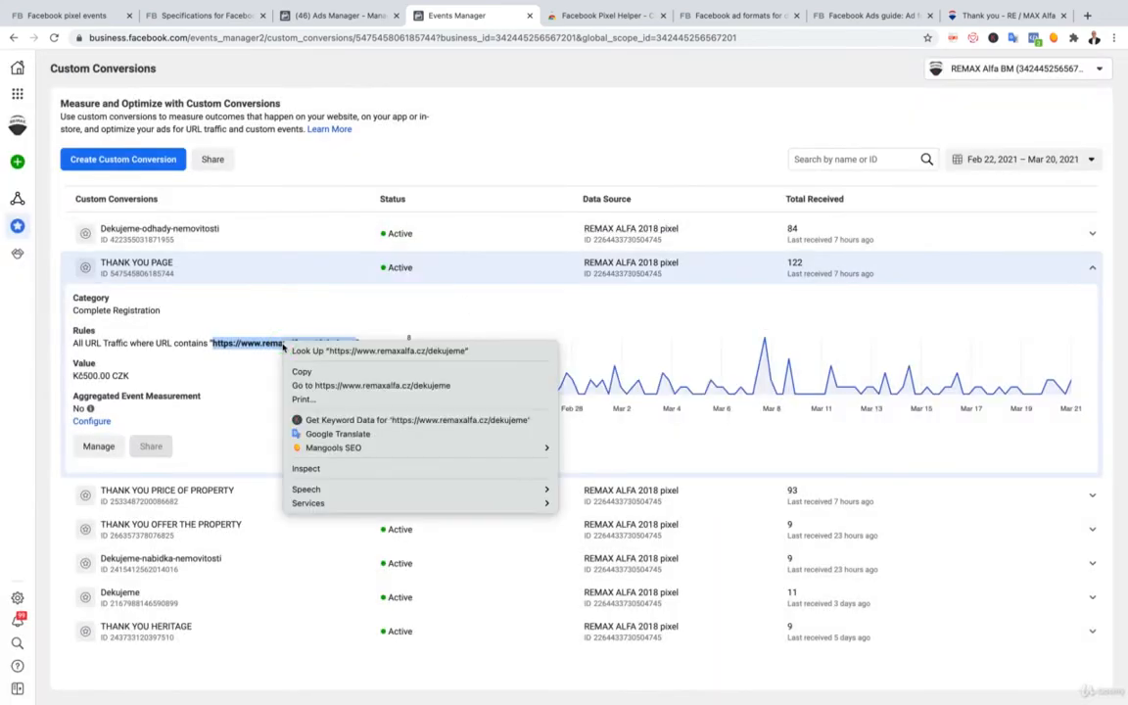
{"action": "left_click", "coordinate": [296, 369]}
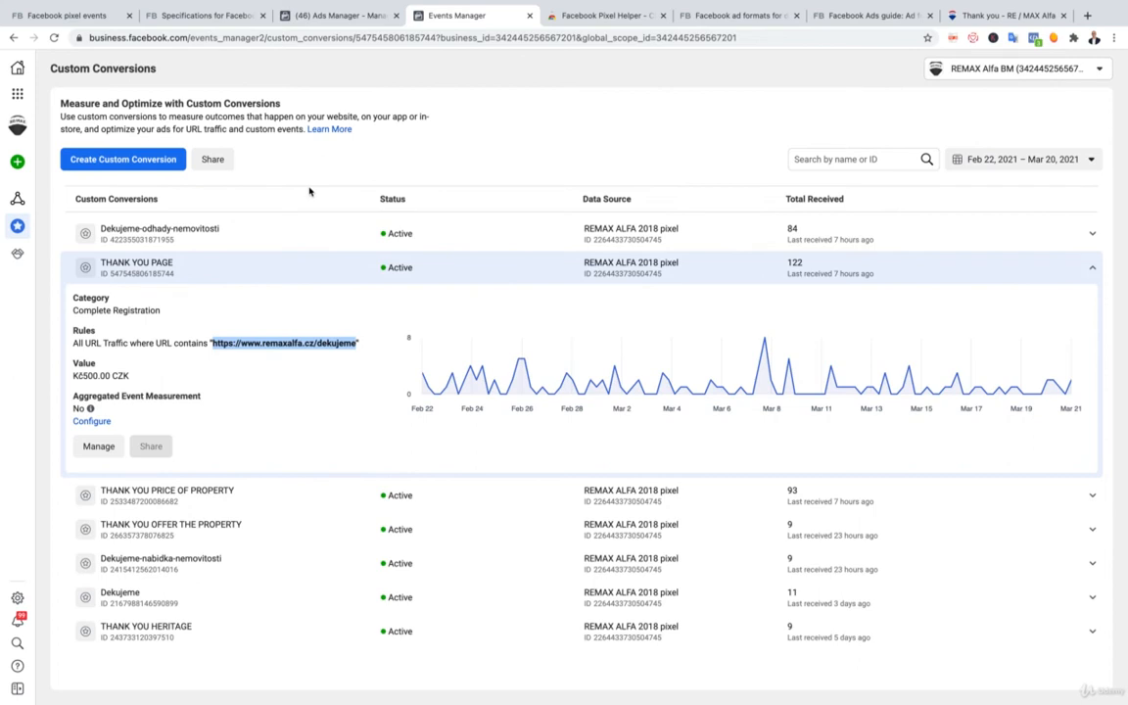
{"action": "left_click", "coordinate": [129, 160]}
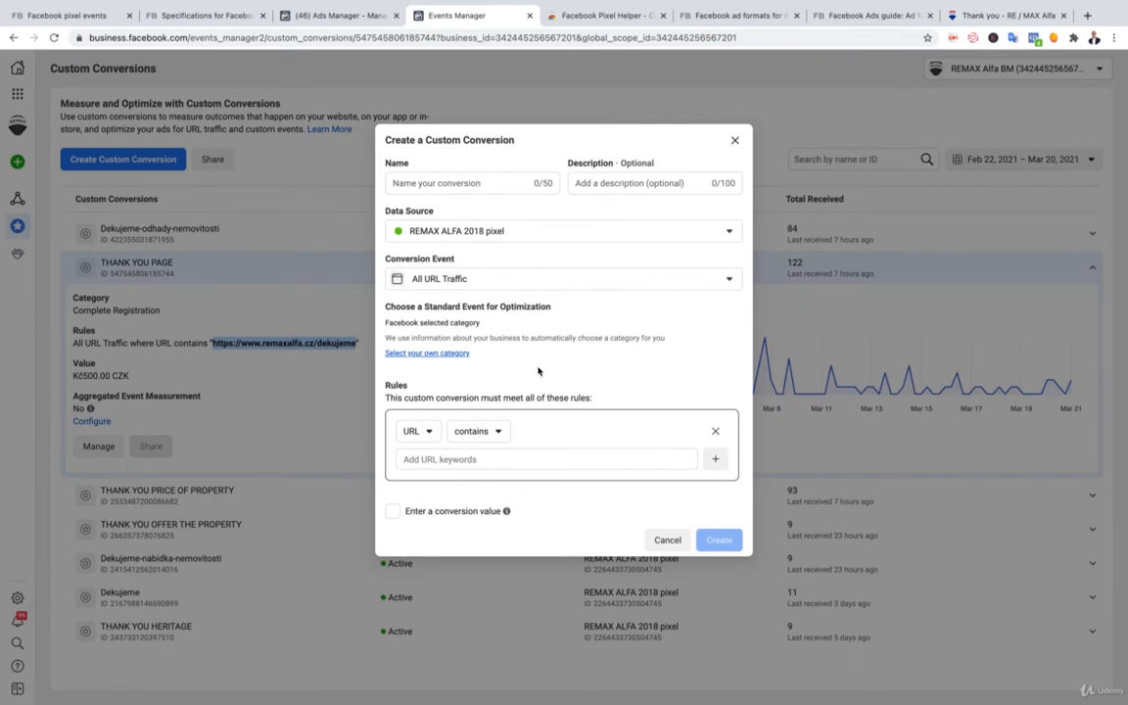
{"action": "left_click", "coordinate": [489, 459]}
{"action": "key", "text": "ctrl+v"}
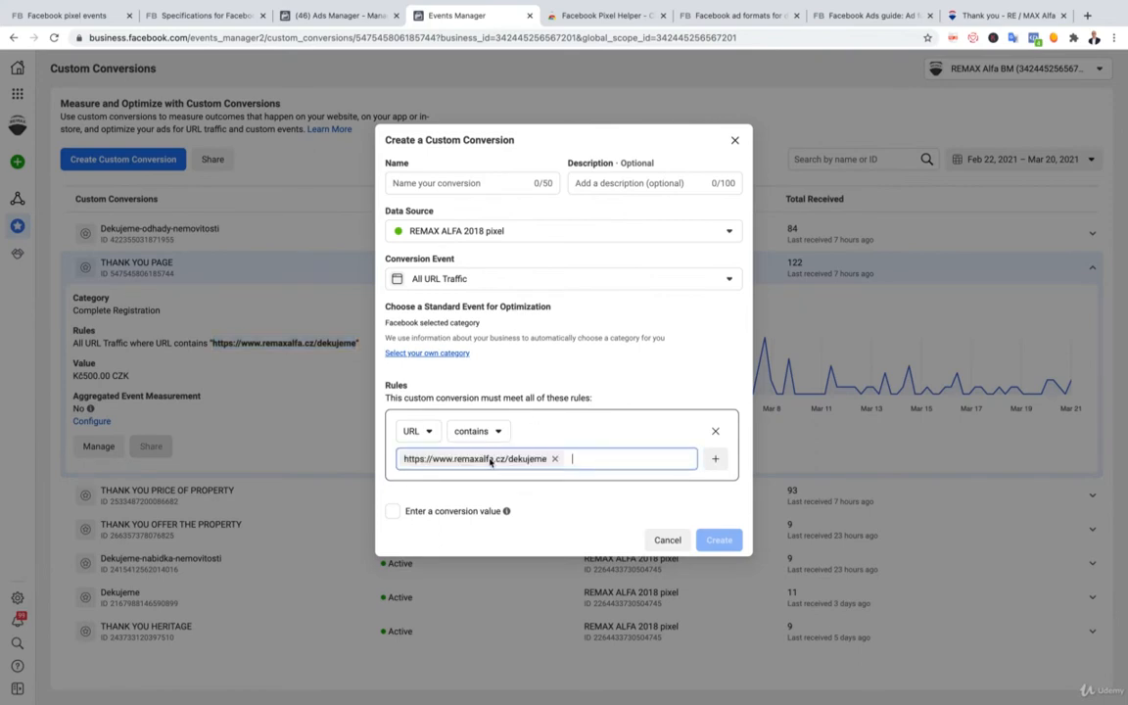
Step: Enable a conversion value for the new custom conversion and set it to 1000
{"action": "left_click", "coordinate": [392, 511]}
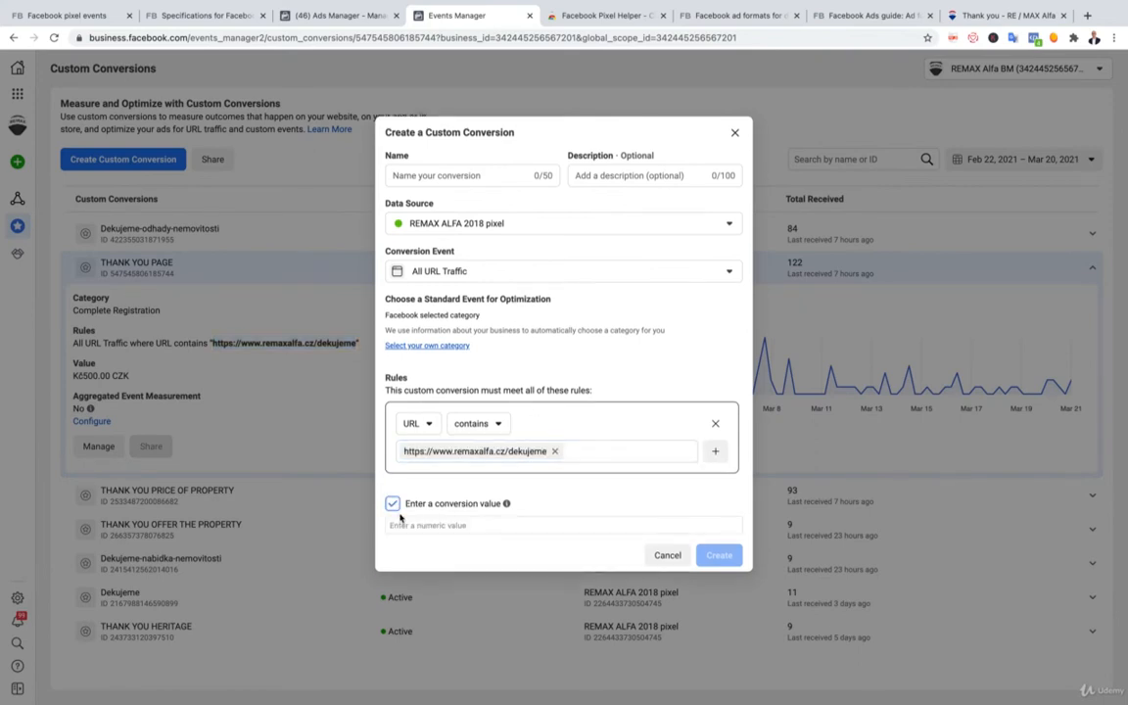
{"action": "left_click", "coordinate": [425, 525]}
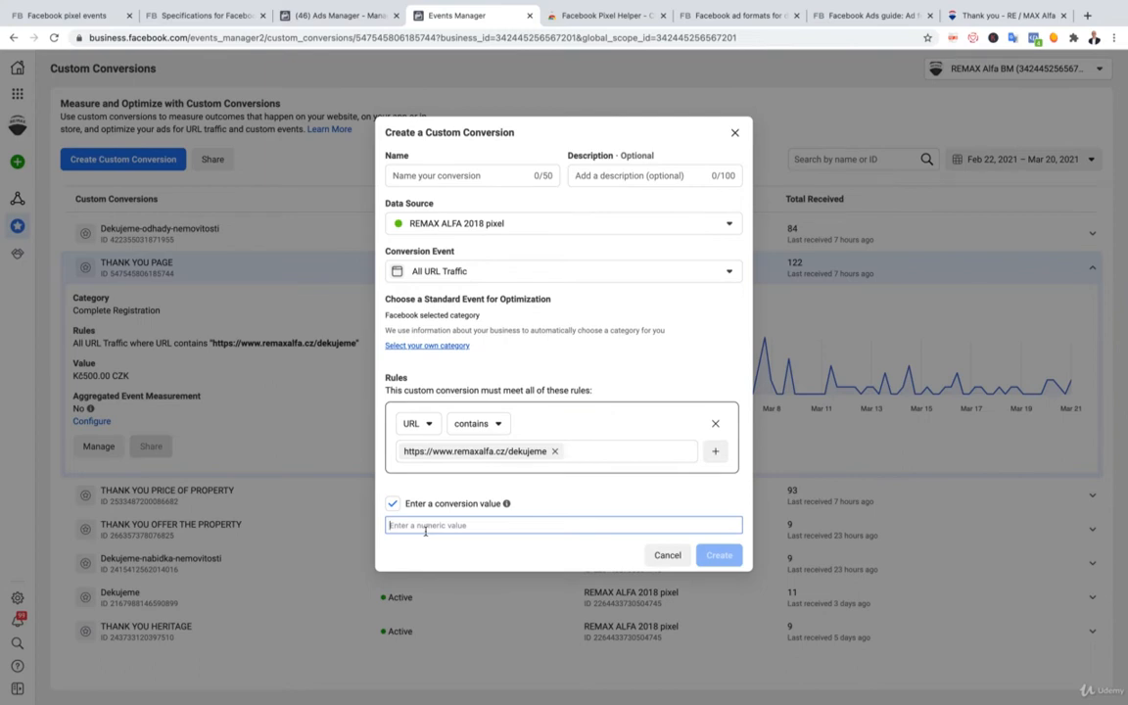
{"action": "type", "text": "1"}
{"action": "key", "text": "BackSpace"}
{"action": "type", "text": "1000"}
Step: Name the custom conversion THANK YOU ALL, leave the description empty, and create it
{"action": "left_click", "coordinate": [432, 176]}
{"action": "type", "text": "TH"}
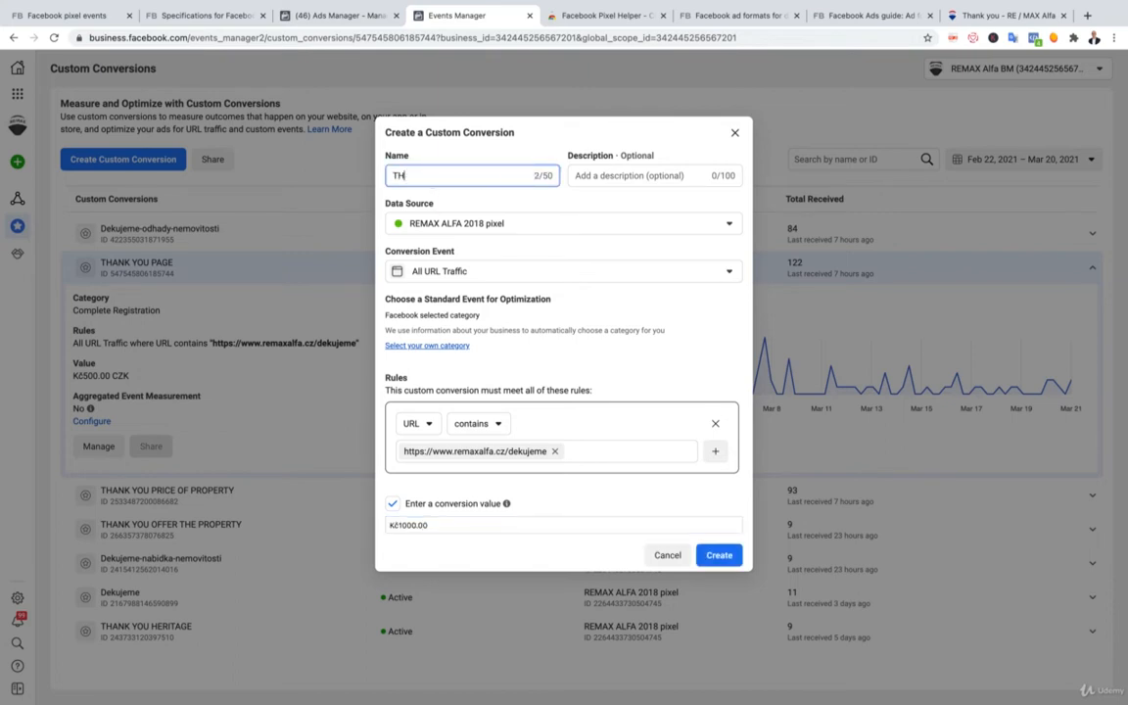
{"action": "type", "text": "ANK YOU ALL"}
{"action": "left_click", "coordinate": [620, 179]}
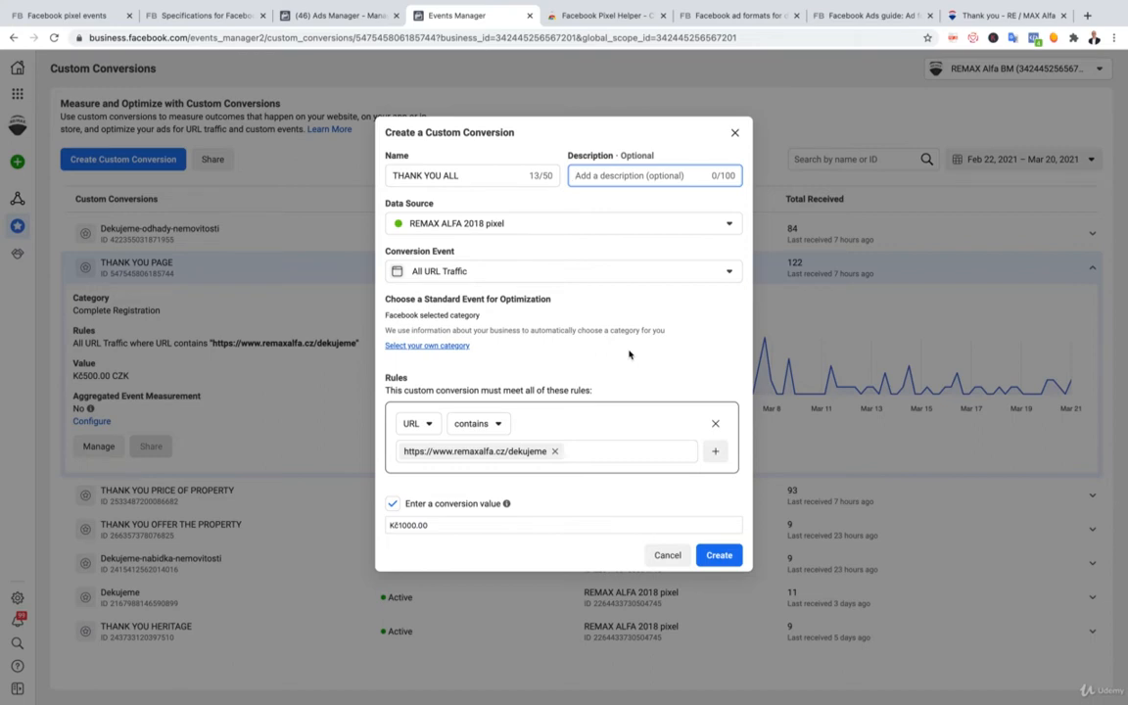
{"action": "left_click", "coordinate": [716, 554]}
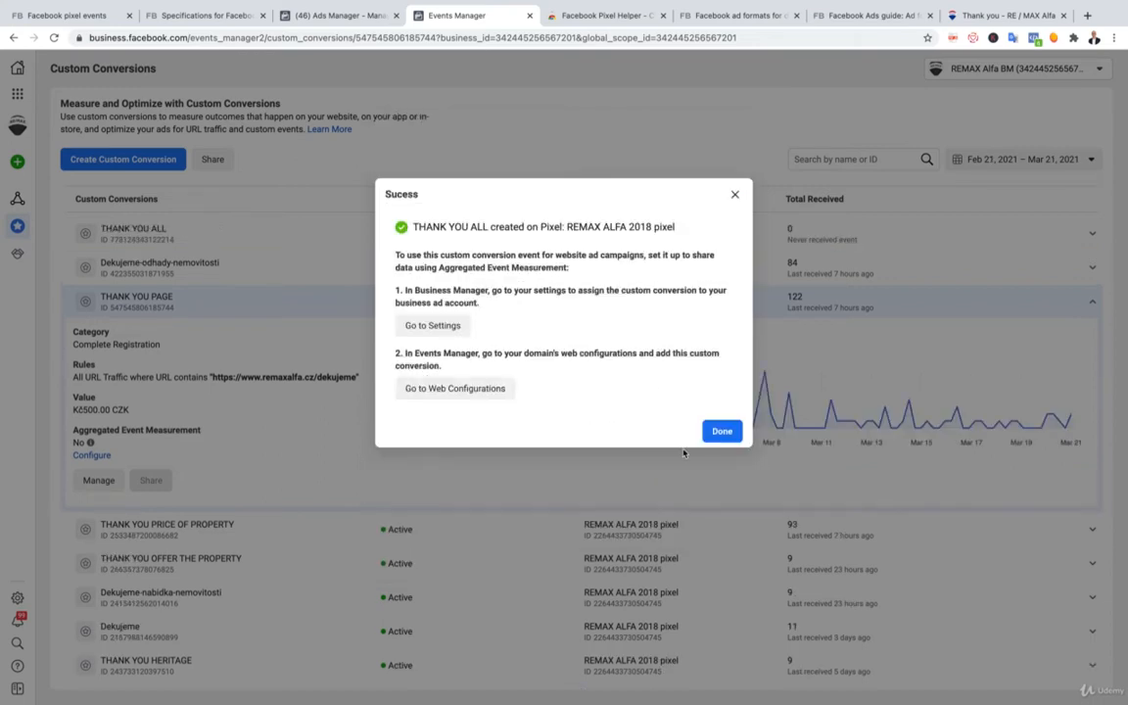
{"action": "left_click", "coordinate": [721, 432]}
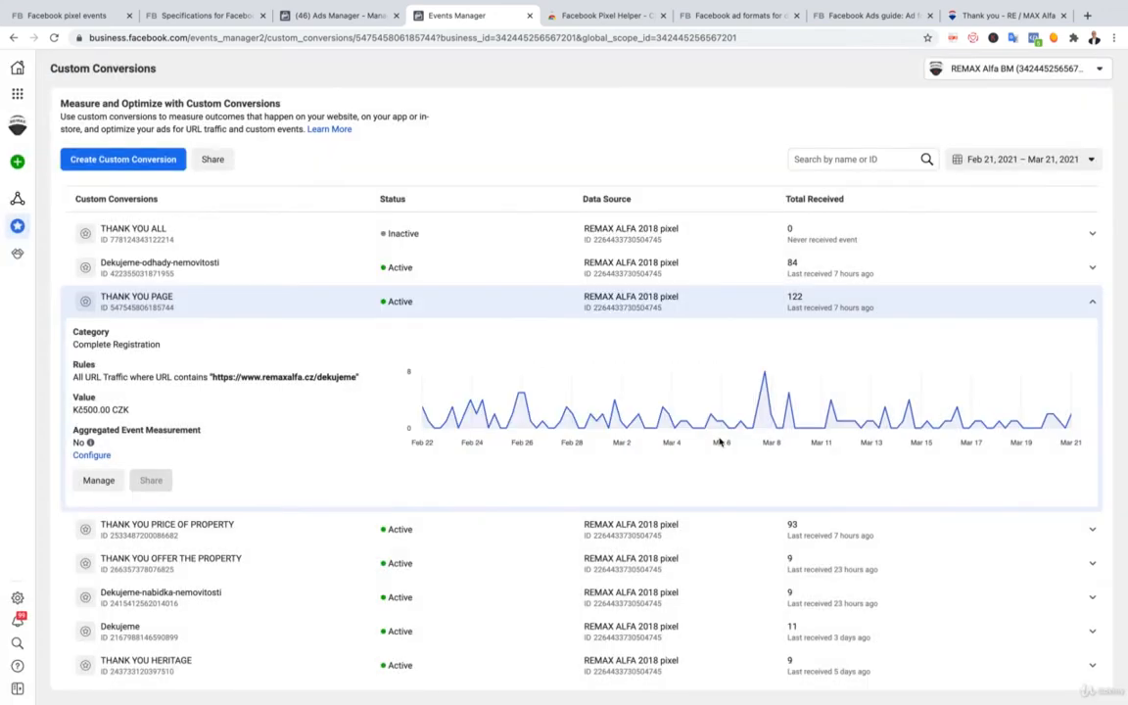
Step: Collapse the THANK YOU PAGE details, view the REMAX ALFA 2018 pixel's event overview in Data Sources, and collapse its web events notice
{"action": "left_click", "coordinate": [513, 306]}
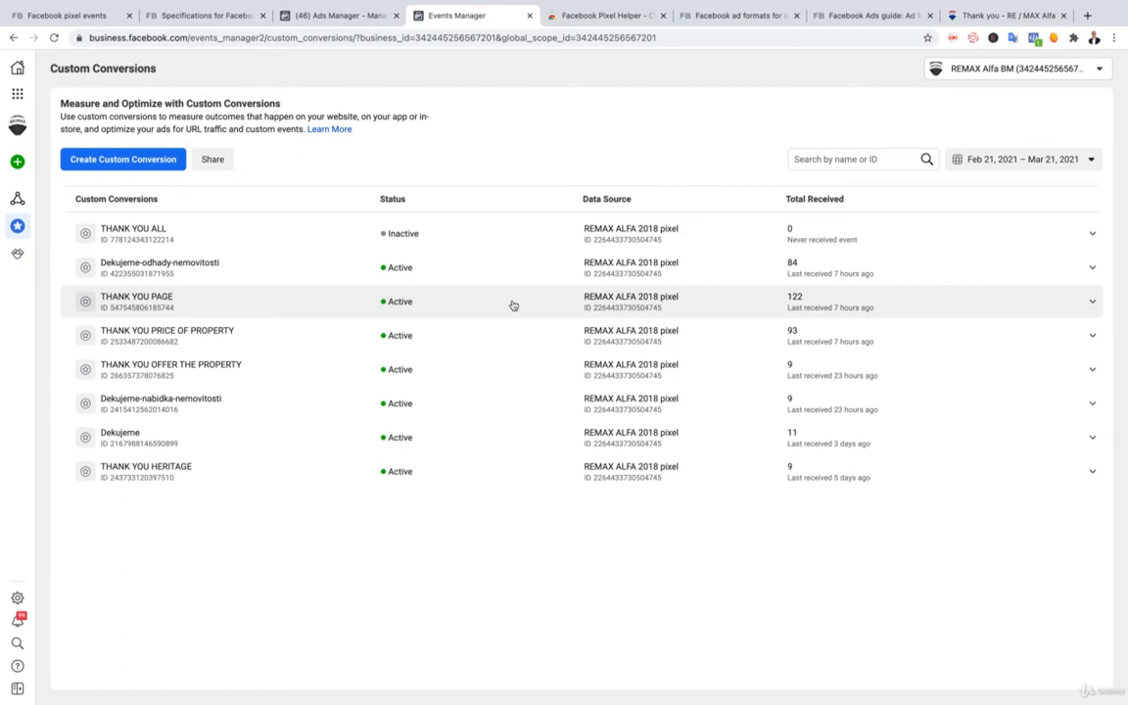
{"action": "mouse_move", "coordinate": [17, 197]}
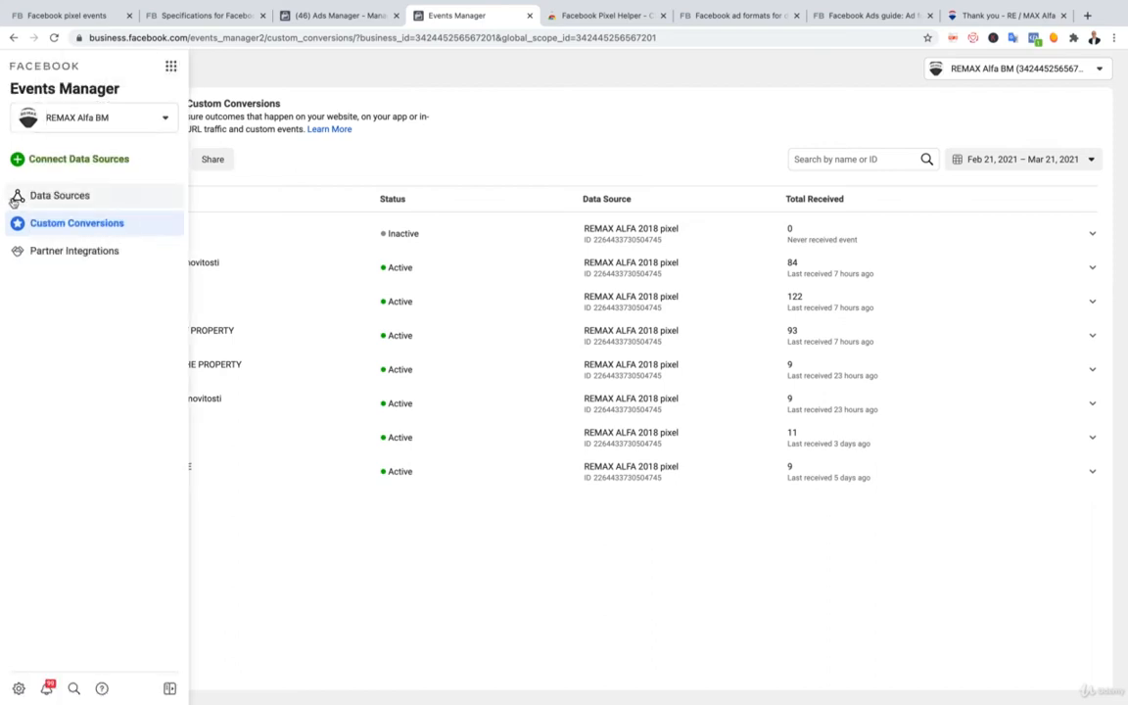
{"action": "left_click", "coordinate": [41, 198]}
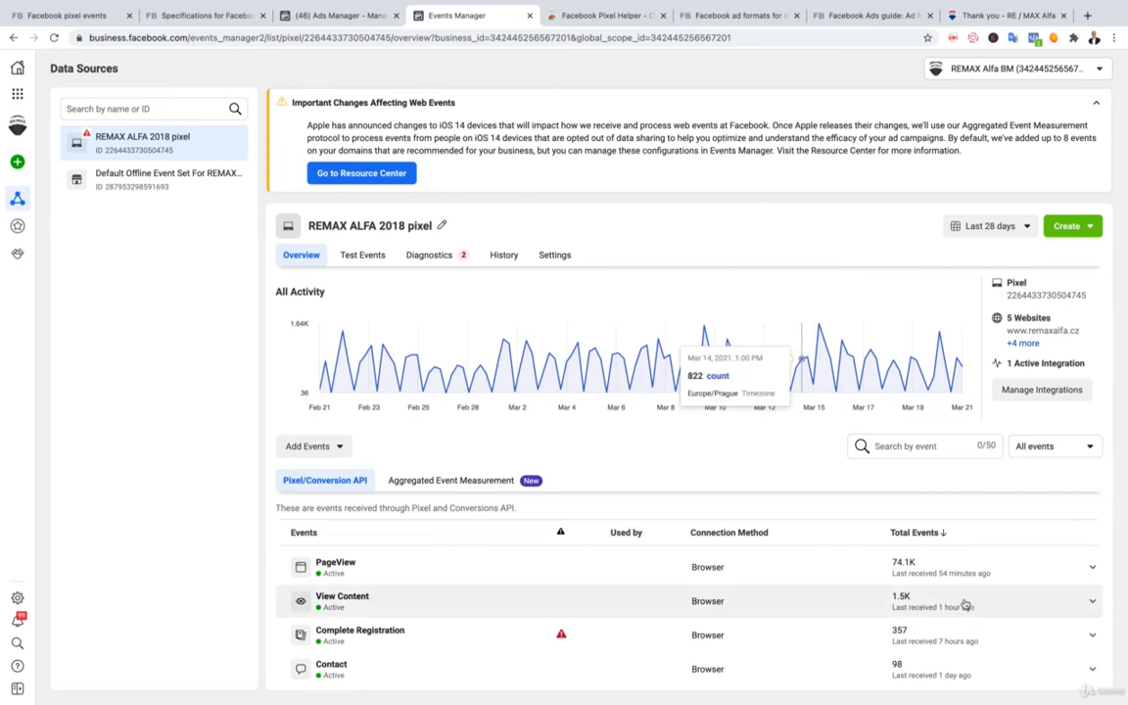
{"action": "scroll", "coordinate": [958, 599], "scroll_direction": "down", "scroll_amount": 1}
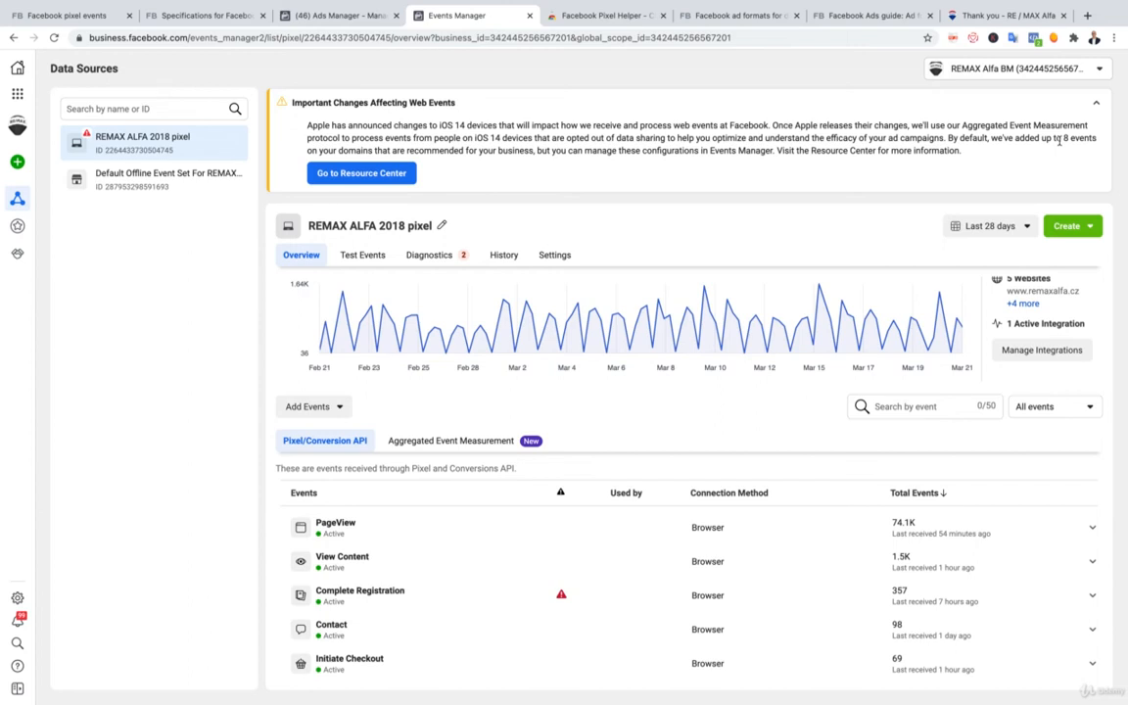
{"action": "left_click", "coordinate": [1097, 103]}
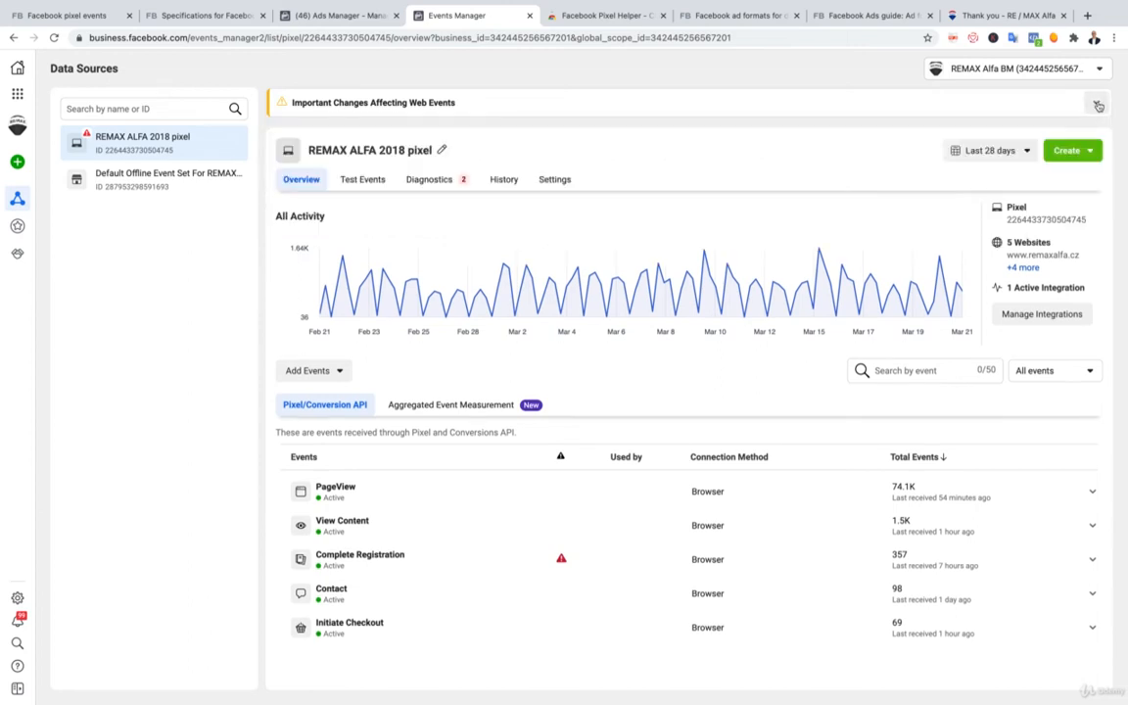
Step: Review the Facebook standard pixel events list and the campaign objectives offered in Ads Manager
{"action": "left_click", "coordinate": [47, 14]}
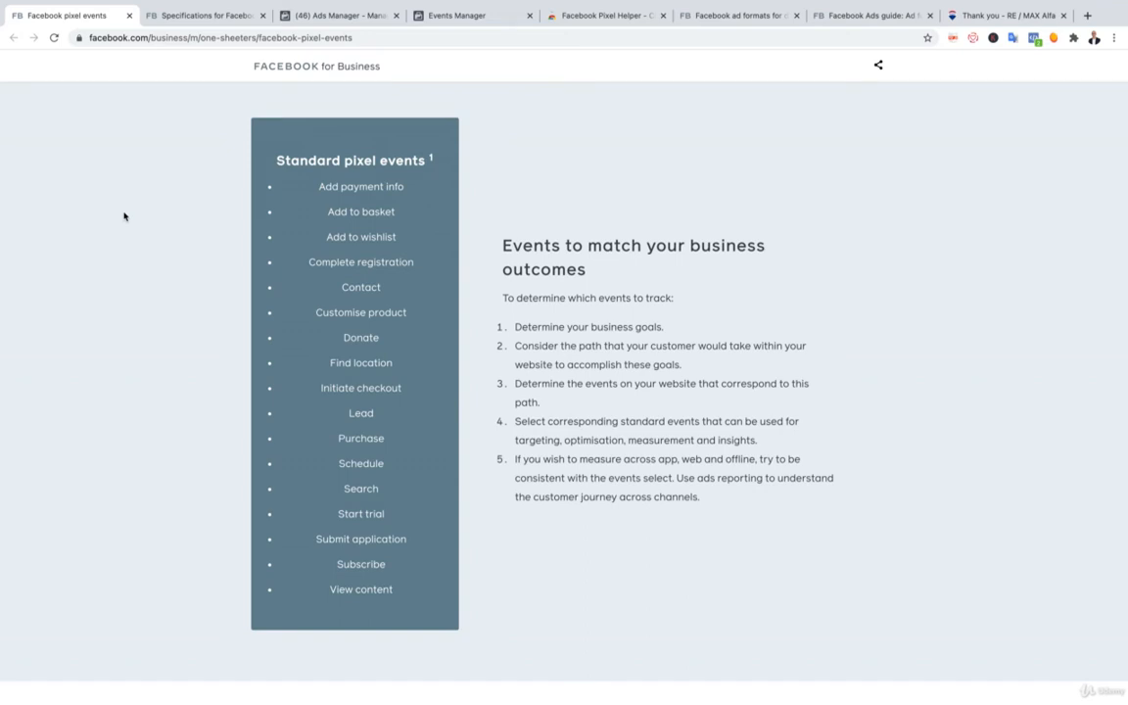
{"action": "left_click", "coordinate": [332, 18]}
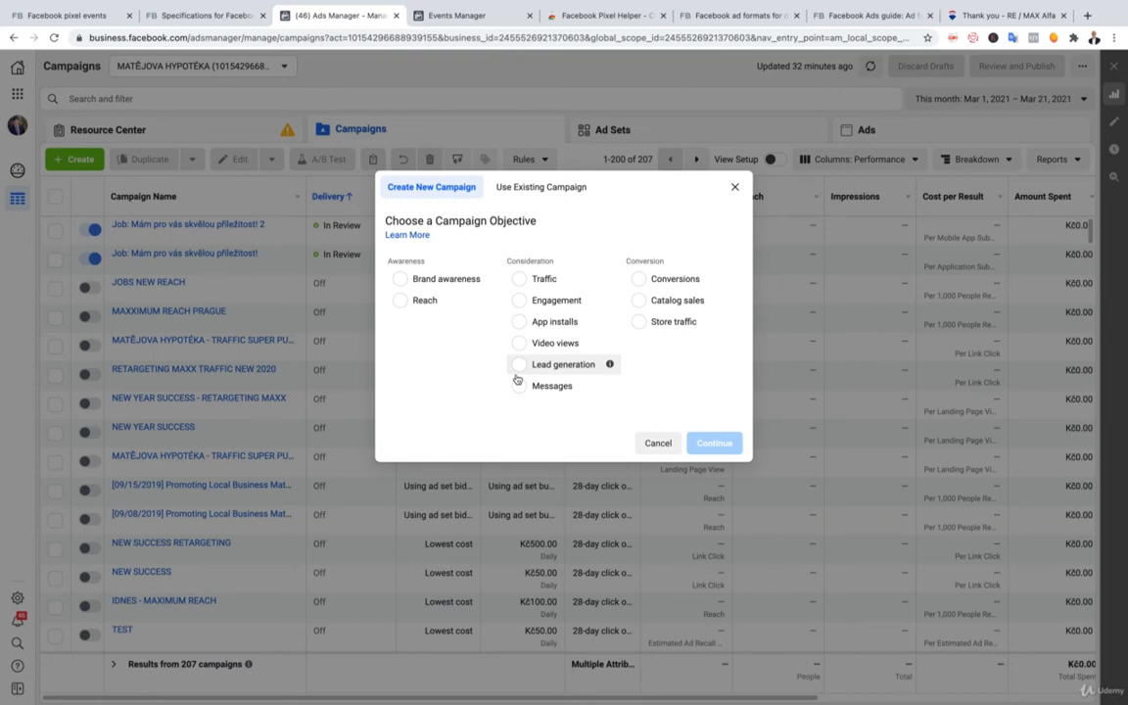
Step: Switch to the Facebook ad formats page and read the Photo and Video ad descriptions
{"action": "left_click", "coordinate": [729, 17]}
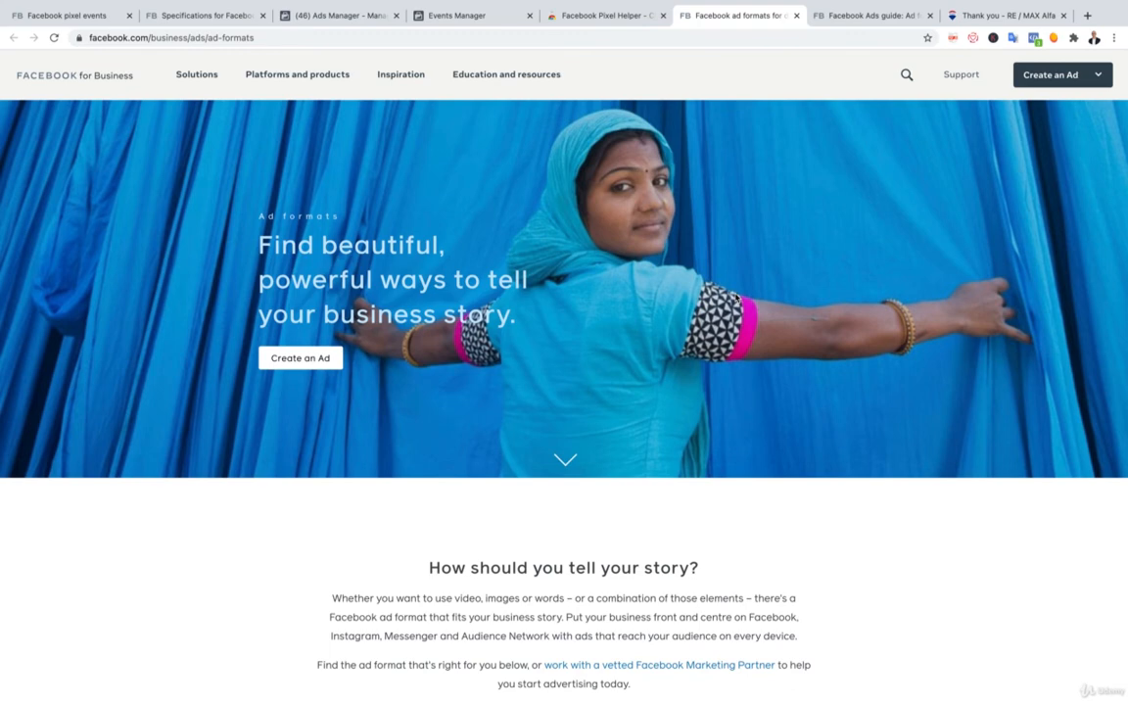
{"action": "scroll", "coordinate": [736, 297], "scroll_direction": "down", "scroll_amount": 5}
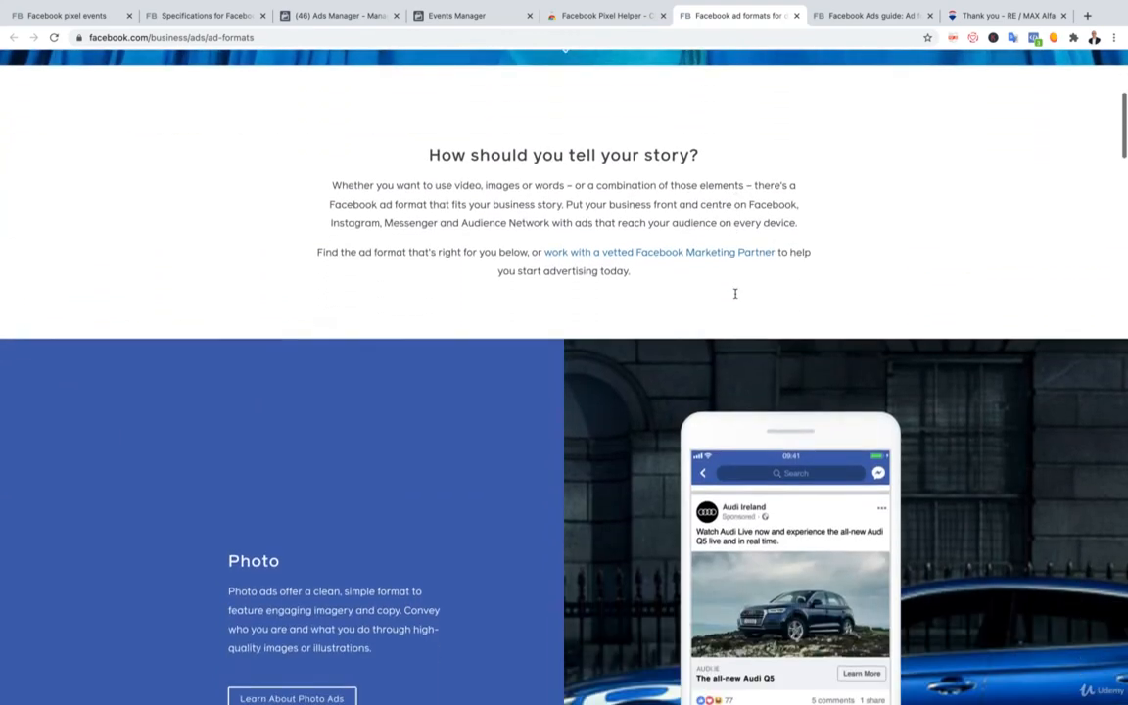
{"action": "scroll", "coordinate": [735, 296], "scroll_direction": "down", "scroll_amount": 1}
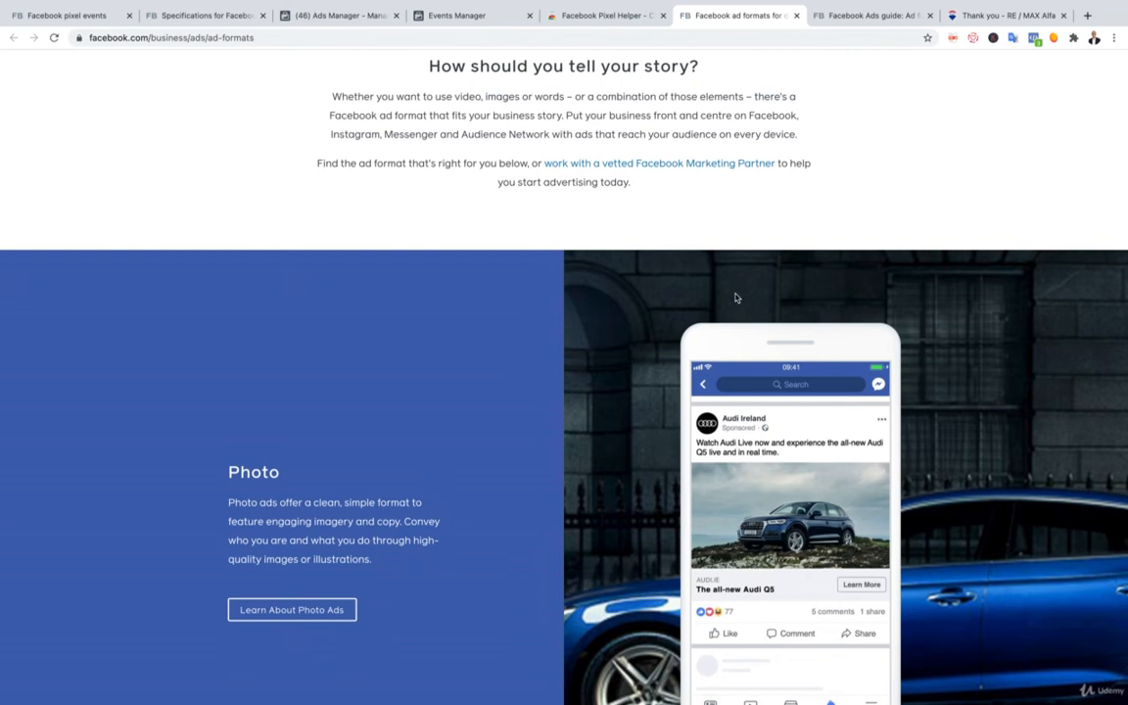
{"action": "scroll", "coordinate": [736, 298], "scroll_direction": "down", "scroll_amount": 5}
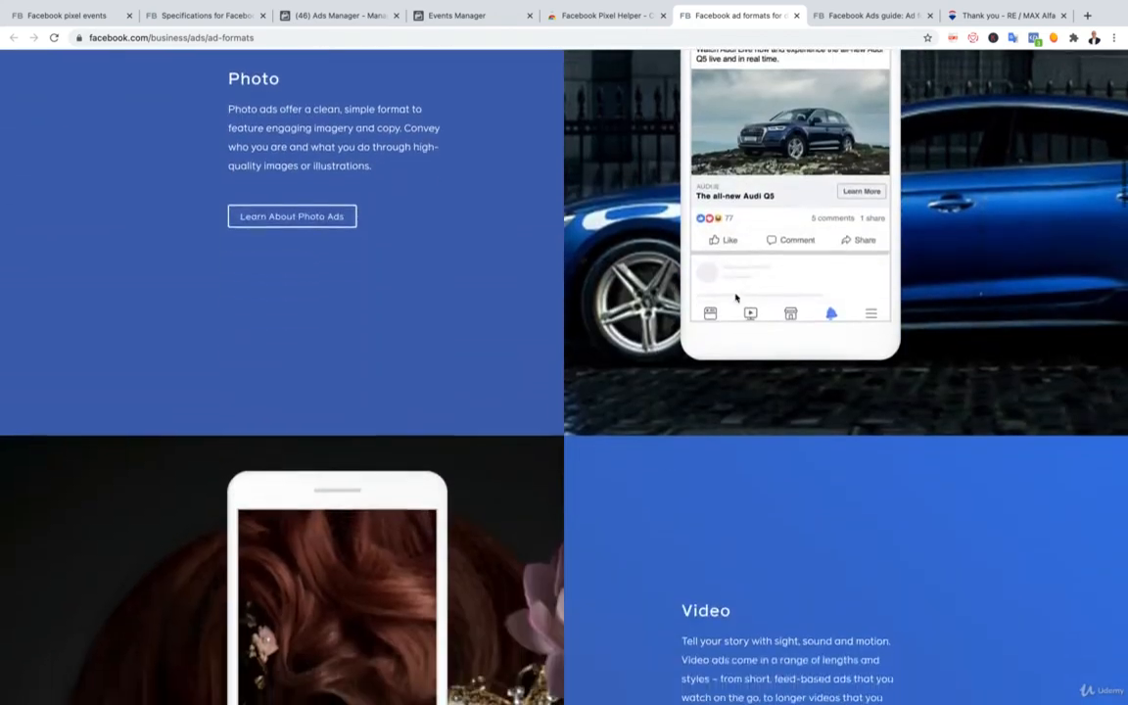
{"action": "scroll", "coordinate": [736, 297], "scroll_direction": "down", "scroll_amount": 2}
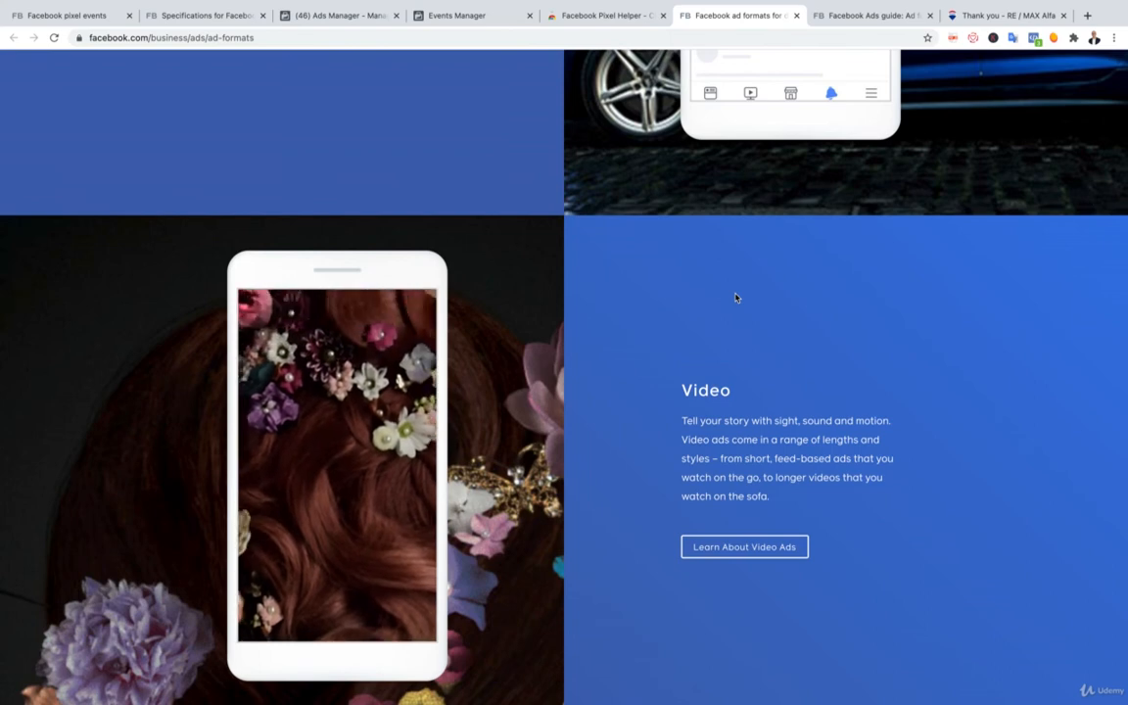
{"action": "scroll", "coordinate": [736, 298], "scroll_direction": "down", "scroll_amount": 3}
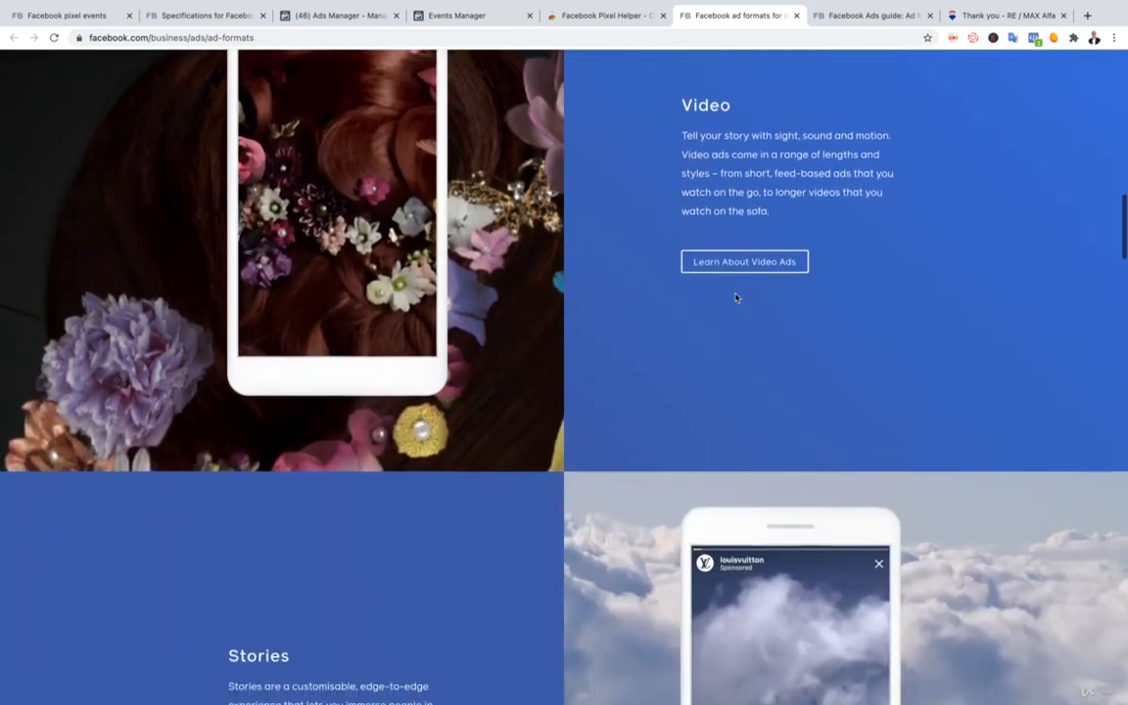
{"action": "scroll", "coordinate": [736, 297], "scroll_direction": "up", "scroll_amount": 1}
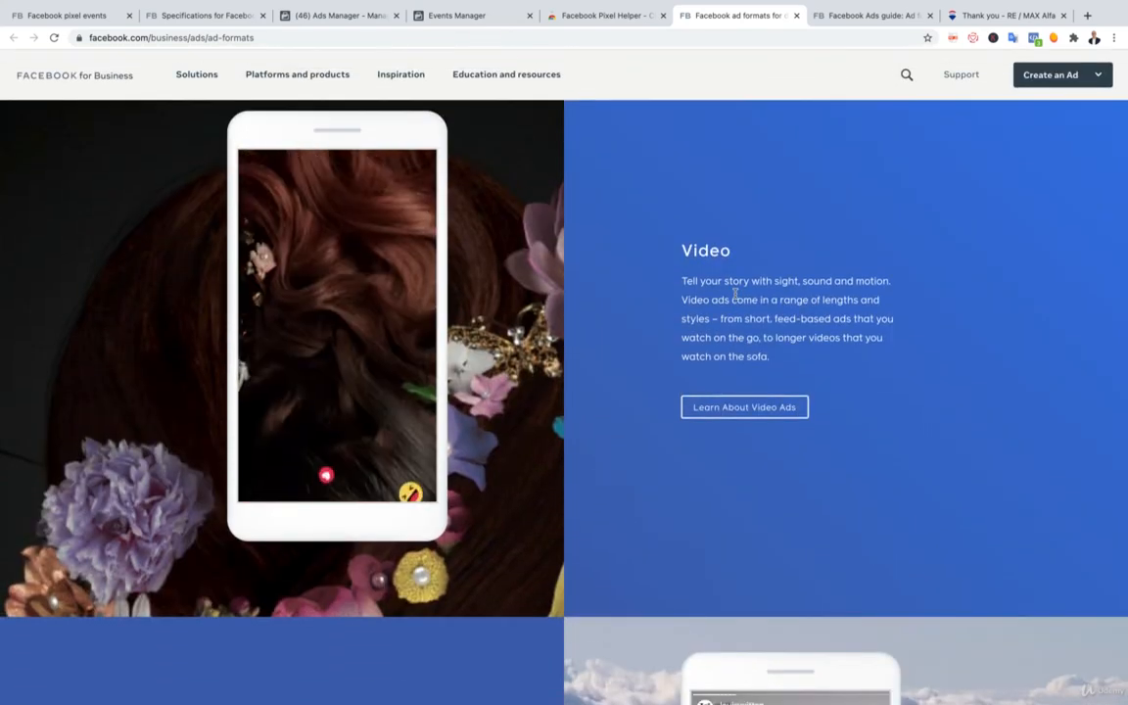
Step: Examine the Stories, Messenger, Carousel, Slideshow and Collection formats on the Facebook ad formats page
{"action": "scroll", "coordinate": [735, 294], "scroll_direction": "down", "scroll_amount": 7}
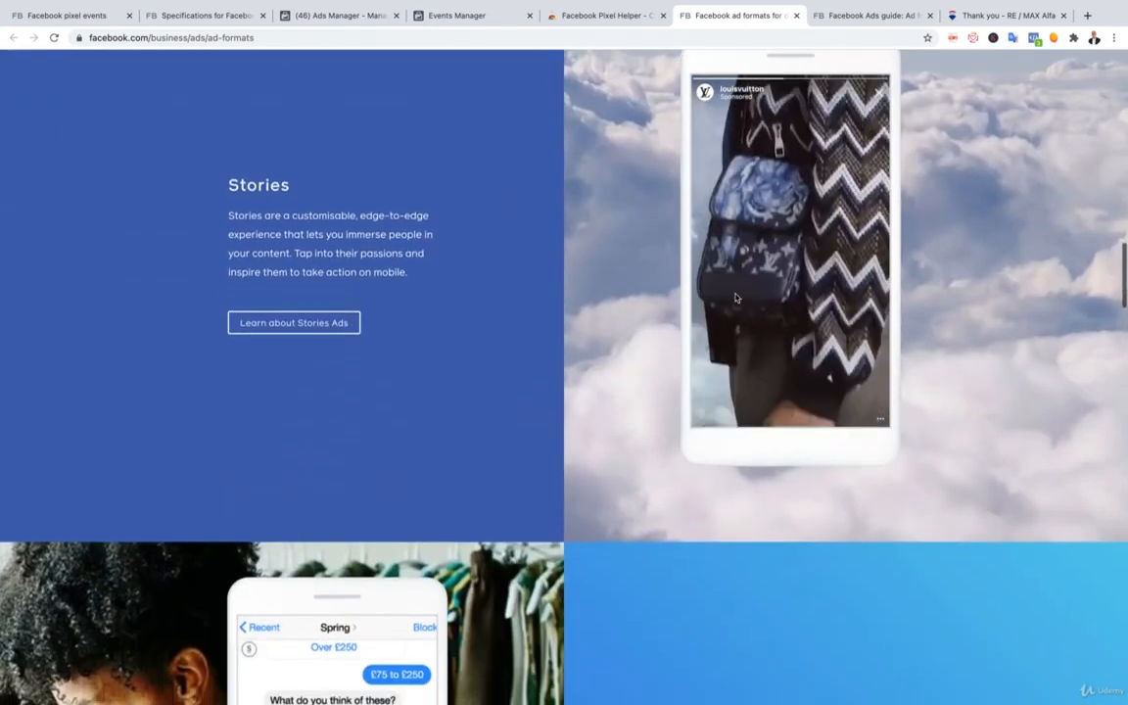
{"action": "scroll", "coordinate": [736, 297], "scroll_direction": "up", "scroll_amount": 1}
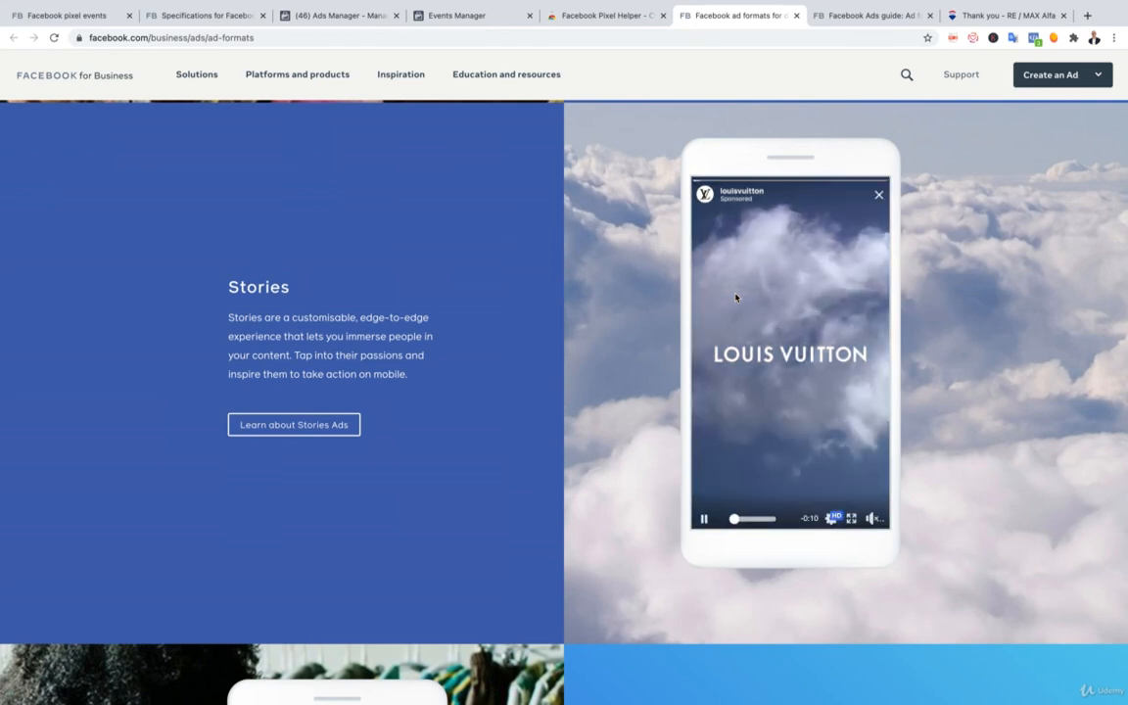
{"action": "scroll", "coordinate": [735, 297], "scroll_direction": "down", "scroll_amount": 2}
{"action": "scroll", "coordinate": [735, 296], "scroll_direction": "down", "scroll_amount": 5}
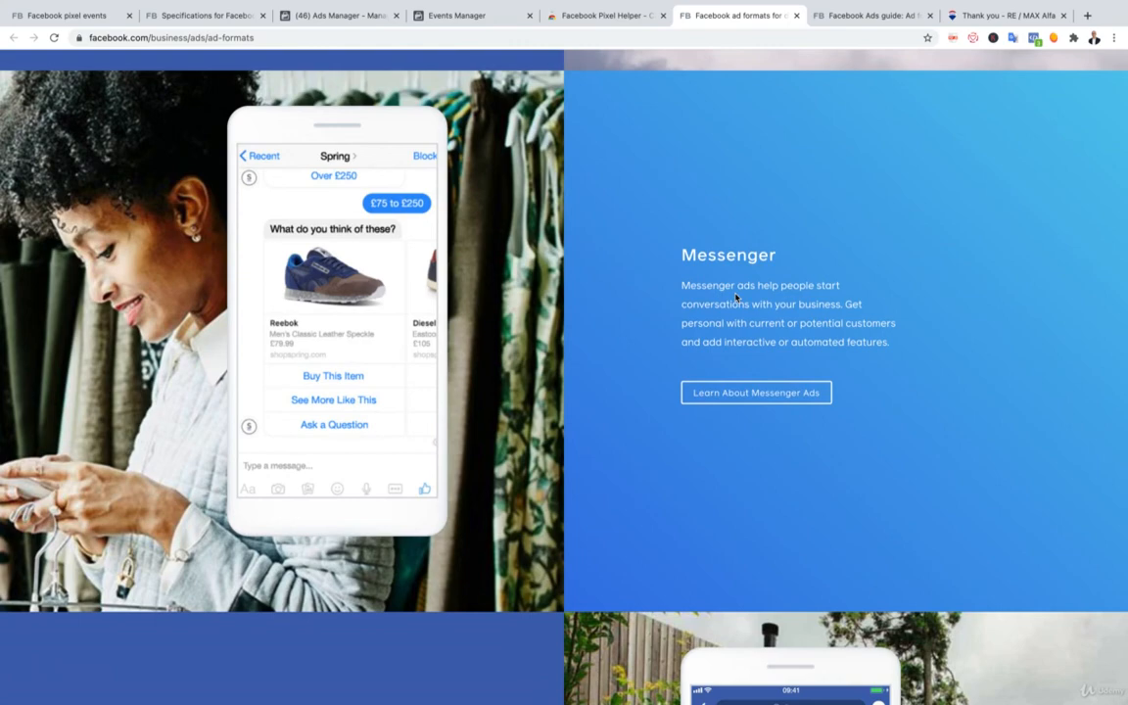
{"action": "scroll", "coordinate": [735, 298], "scroll_direction": "down", "scroll_amount": 5}
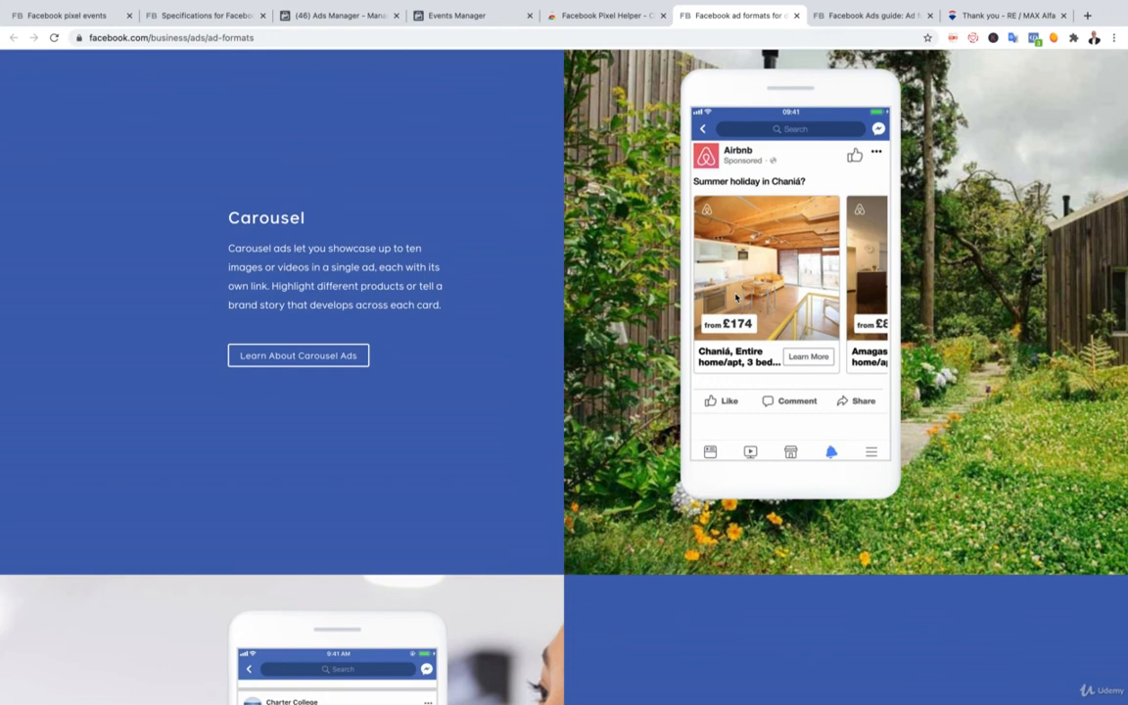
{"action": "scroll", "coordinate": [736, 298], "scroll_direction": "down", "scroll_amount": 4}
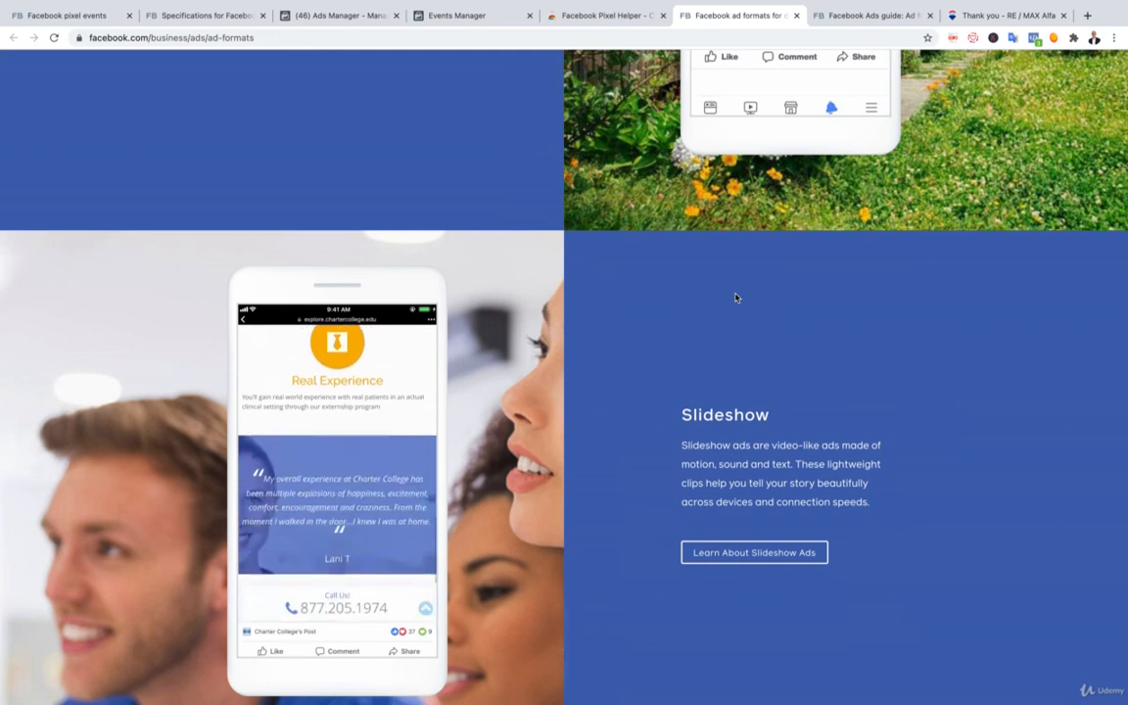
{"action": "scroll", "coordinate": [736, 298], "scroll_direction": "down", "scroll_amount": 4}
{"action": "scroll", "coordinate": [736, 298], "scroll_direction": "down", "scroll_amount": 2}
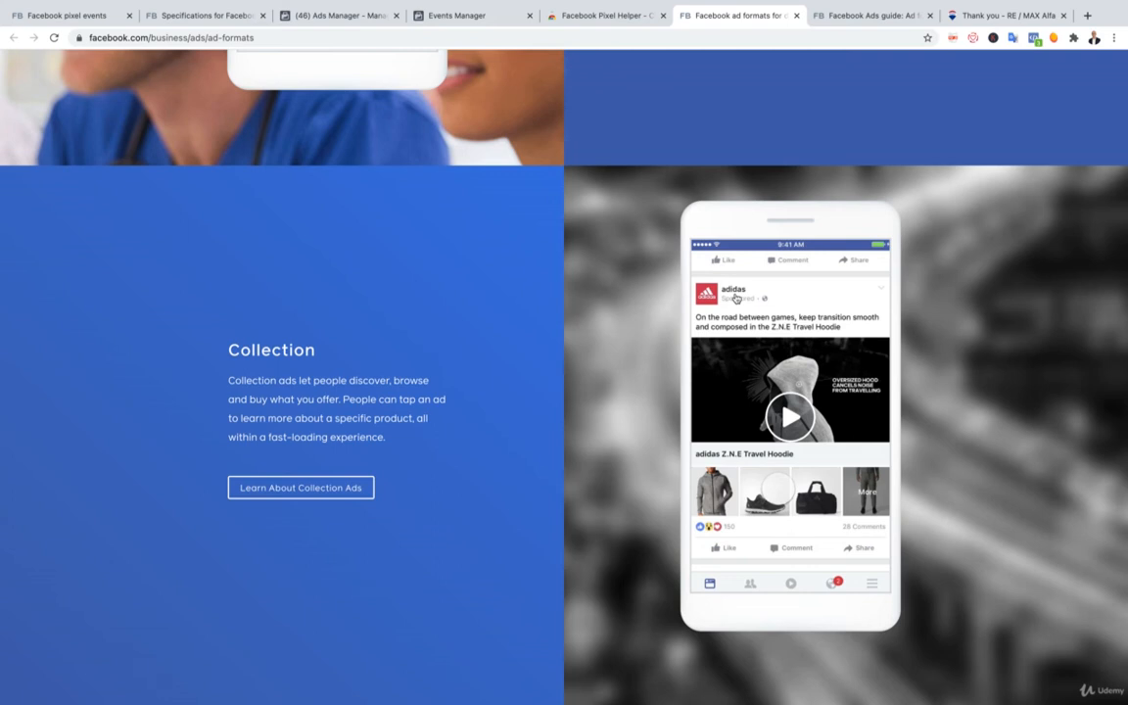
{"action": "scroll", "coordinate": [736, 297], "scroll_direction": "down", "scroll_amount": 1}
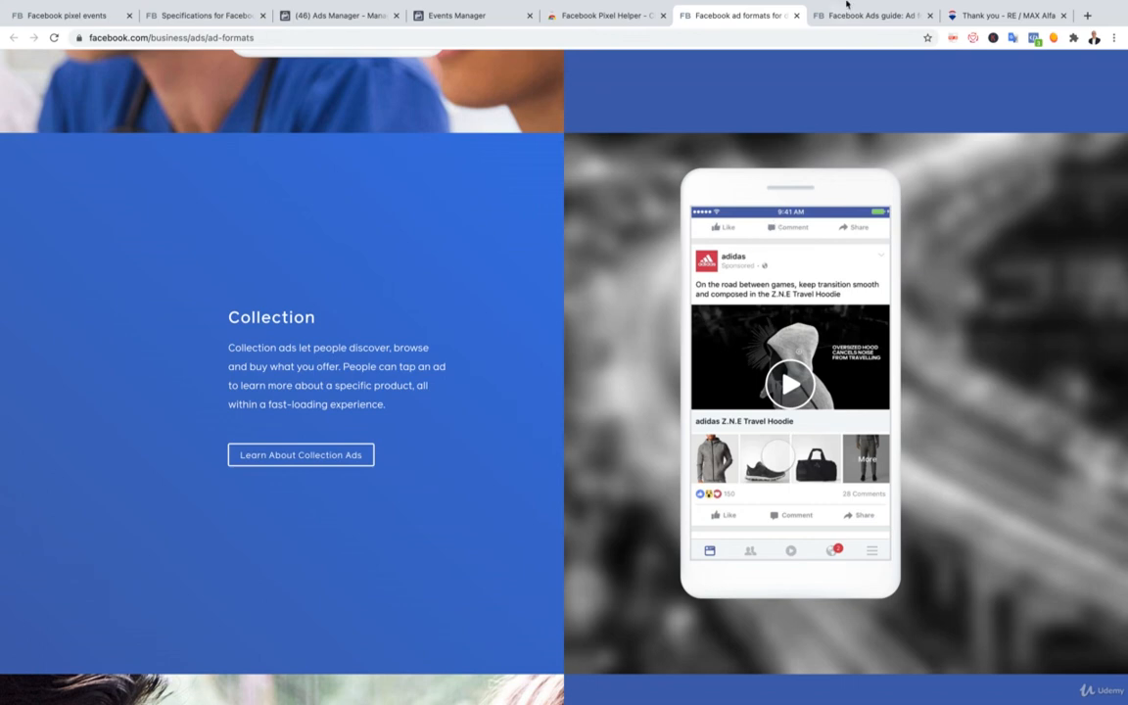
Step: Switch to the Facebook Ads guide and review its overview of image, video, carousel and collection ads
{"action": "mouse_move", "coordinate": [763, 5]}
{"action": "left_click", "coordinate": [863, 49]}
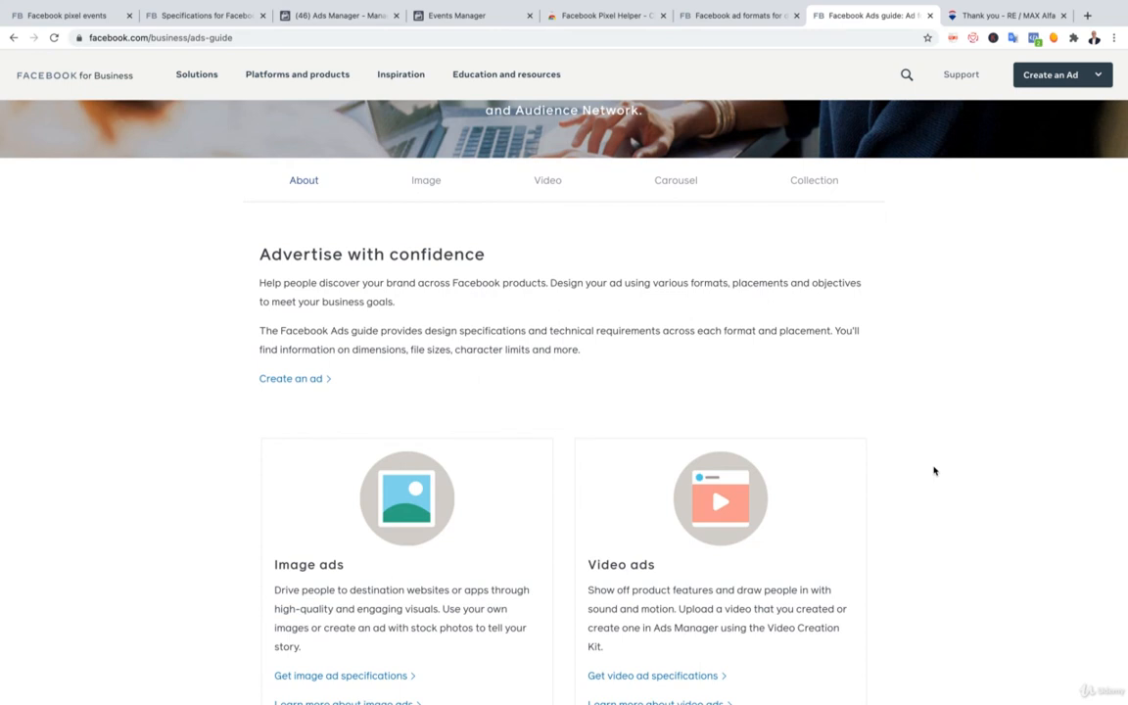
{"action": "scroll", "coordinate": [933, 471], "scroll_direction": "down", "scroll_amount": 5}
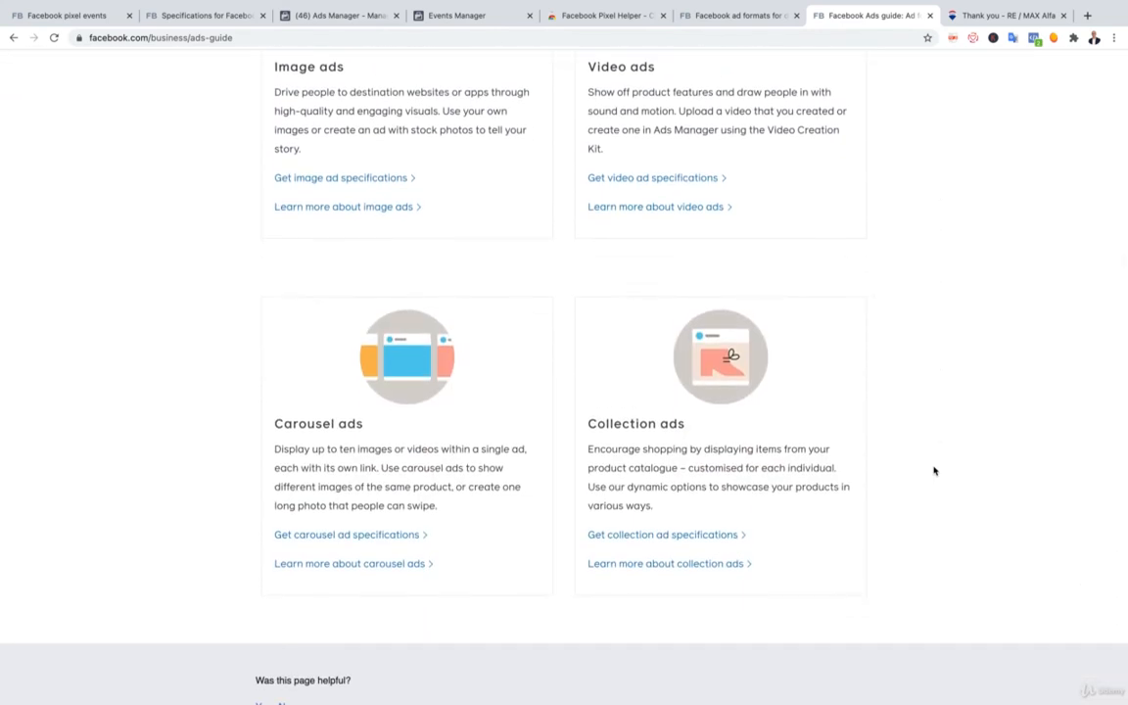
{"action": "scroll", "coordinate": [933, 471], "scroll_direction": "up", "scroll_amount": 2}
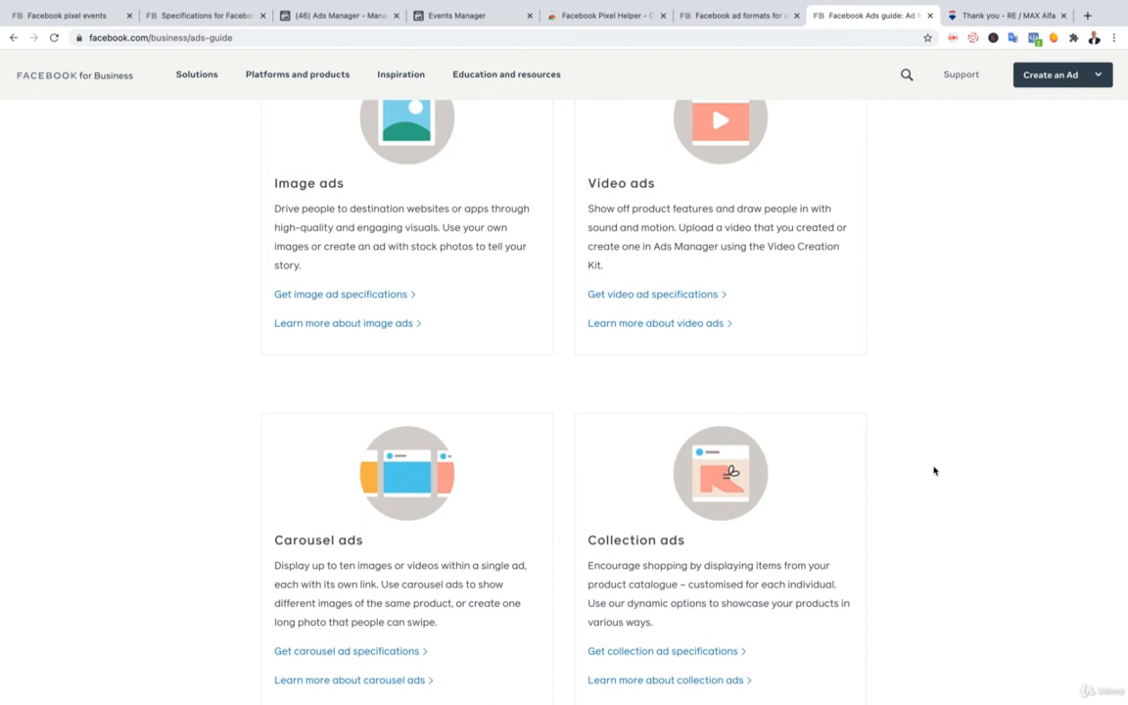
{"action": "scroll", "coordinate": [933, 471], "scroll_direction": "up", "scroll_amount": 6}
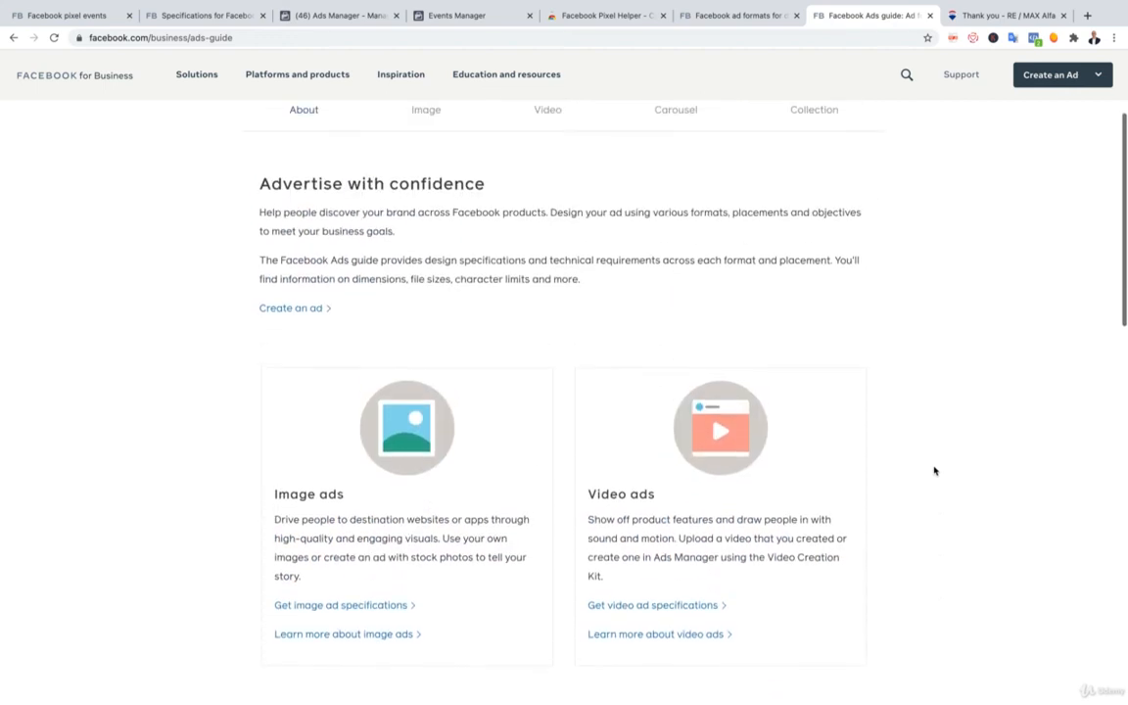
Step: Check the Facebook Feed design recommendations and requirements for image ads and video ads in the Ads guide
{"action": "left_click", "coordinate": [436, 137]}
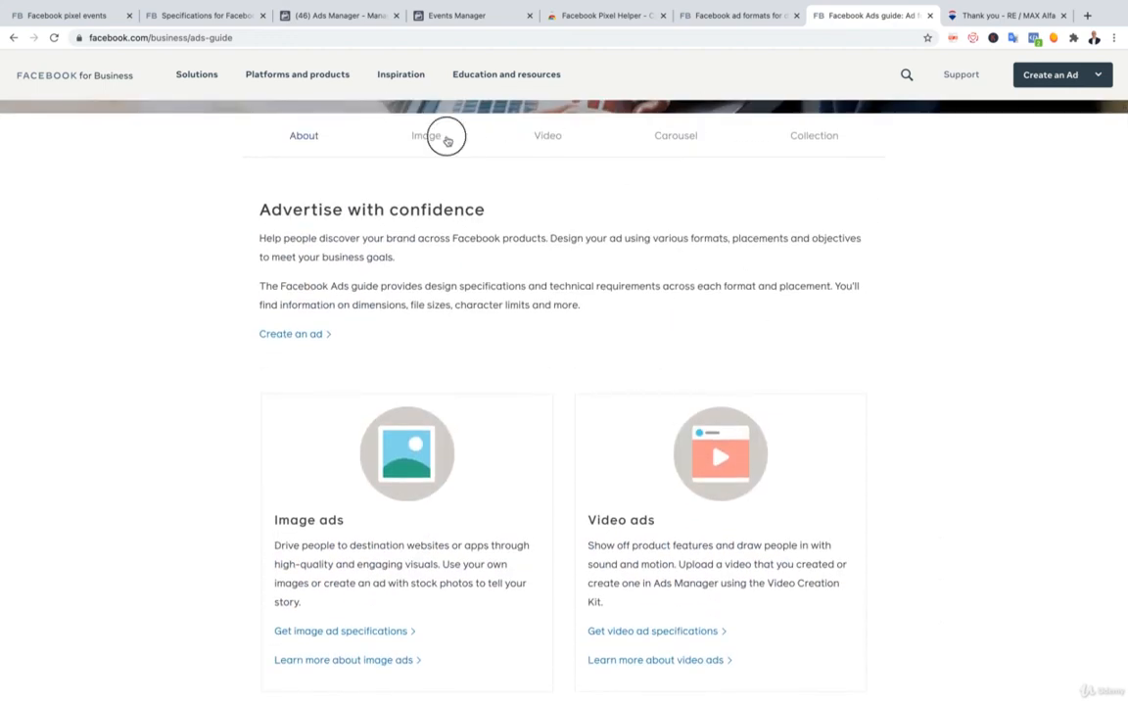
{"action": "scroll", "coordinate": [214, 297], "scroll_direction": "down", "scroll_amount": 4}
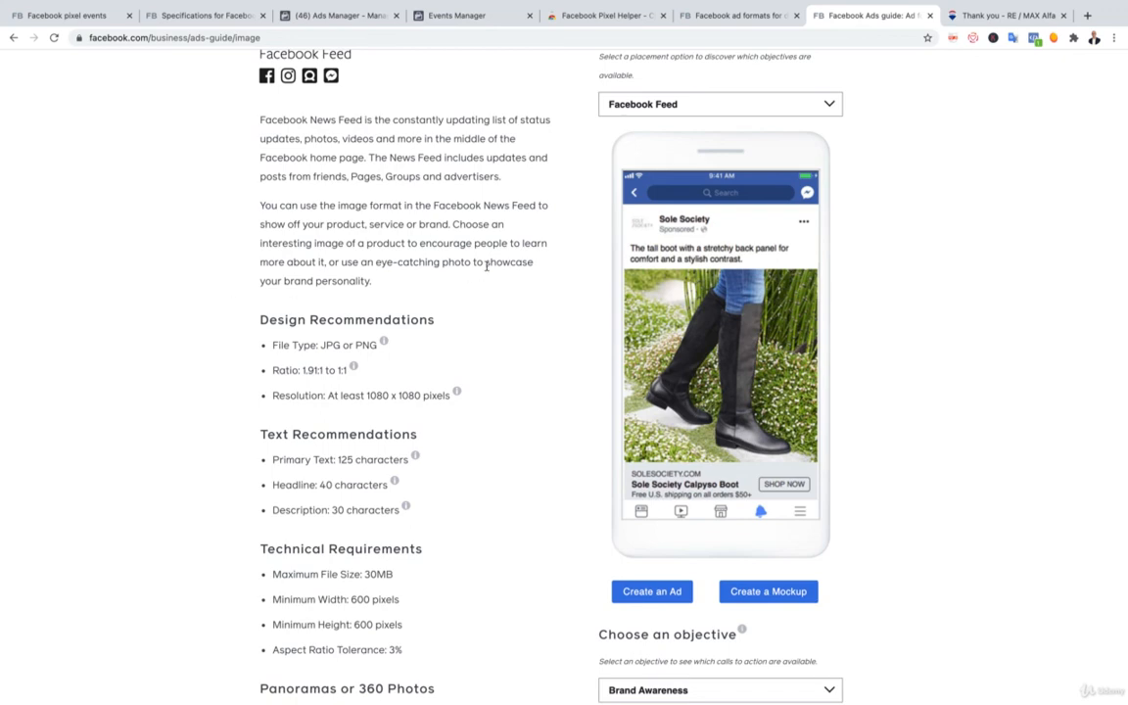
{"action": "scroll", "coordinate": [487, 265], "scroll_direction": "up", "scroll_amount": 4}
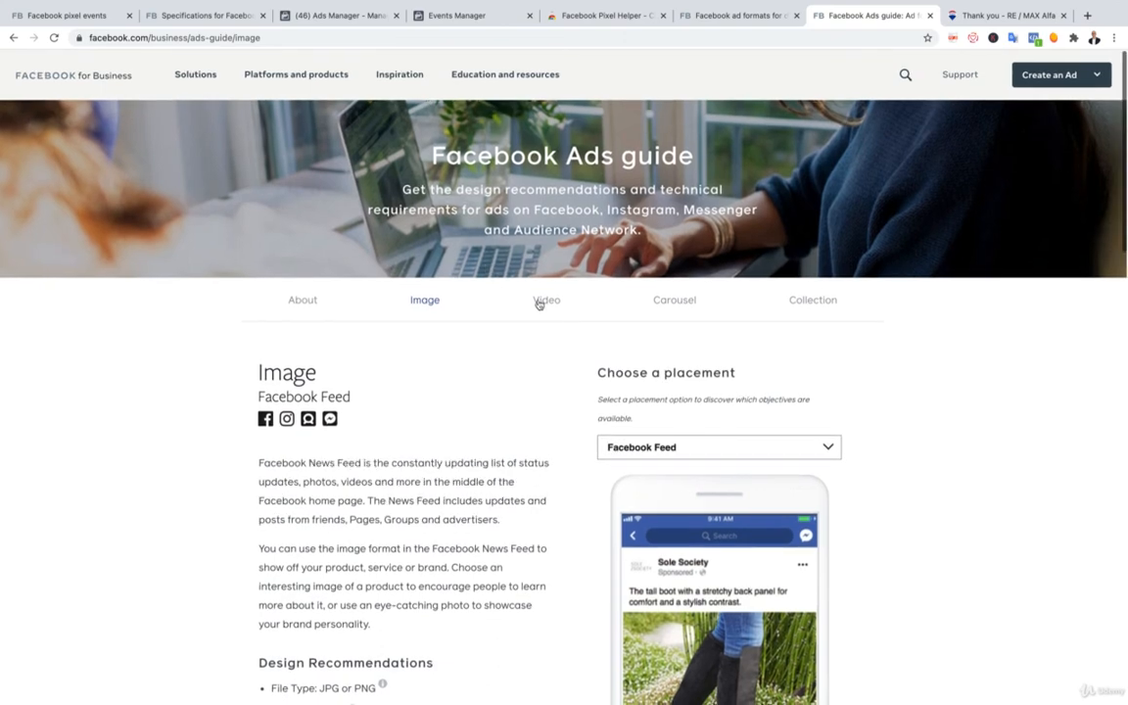
{"action": "left_click", "coordinate": [538, 302]}
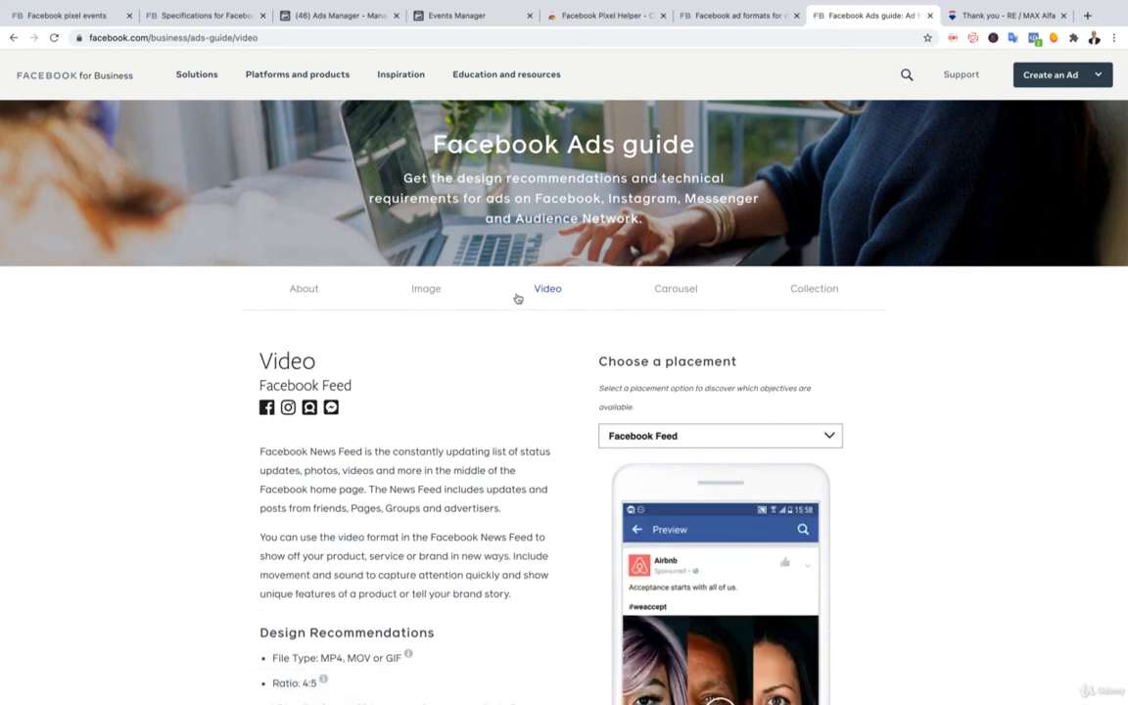
{"action": "scroll", "coordinate": [516, 297], "scroll_direction": "down", "scroll_amount": 2}
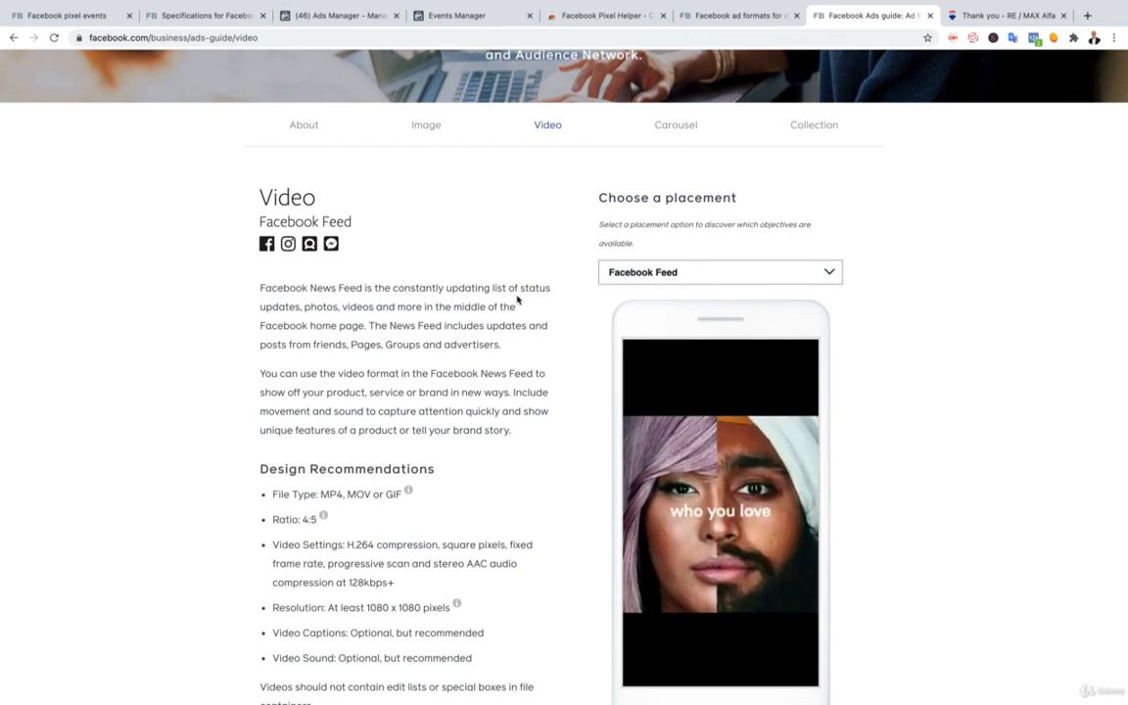
Step: View the Facebook Feed specifications for carousel ads and collection ads in the Ads guide
{"action": "left_click", "coordinate": [676, 134]}
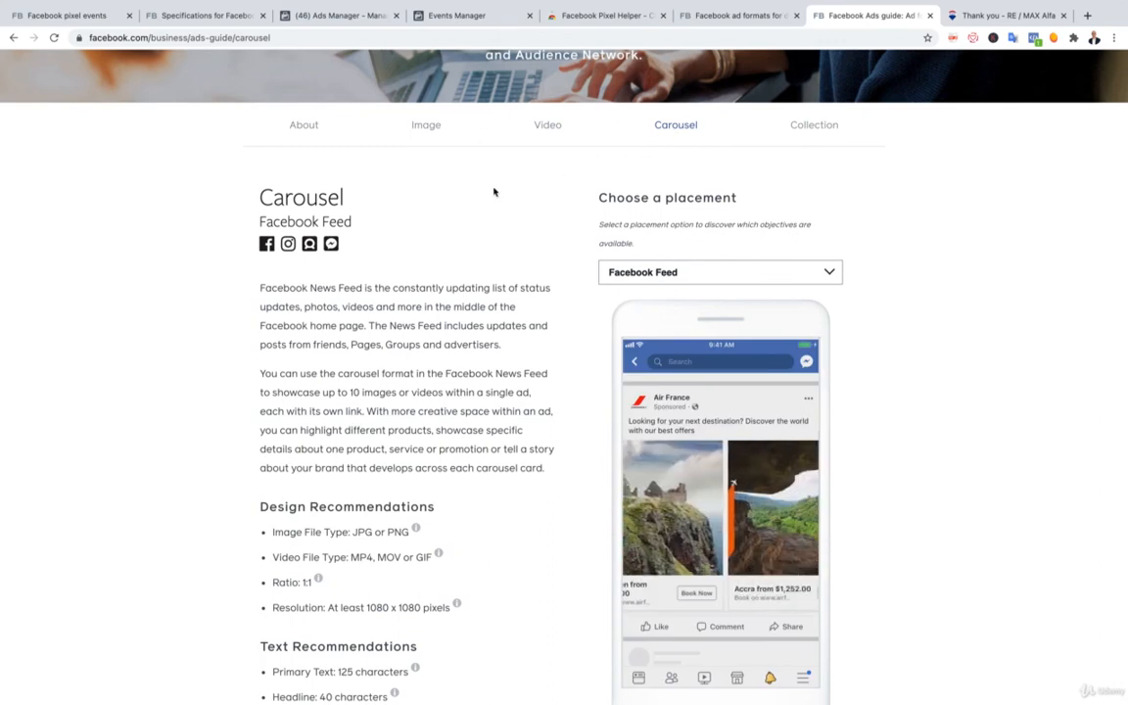
{"action": "left_click", "coordinate": [801, 133]}
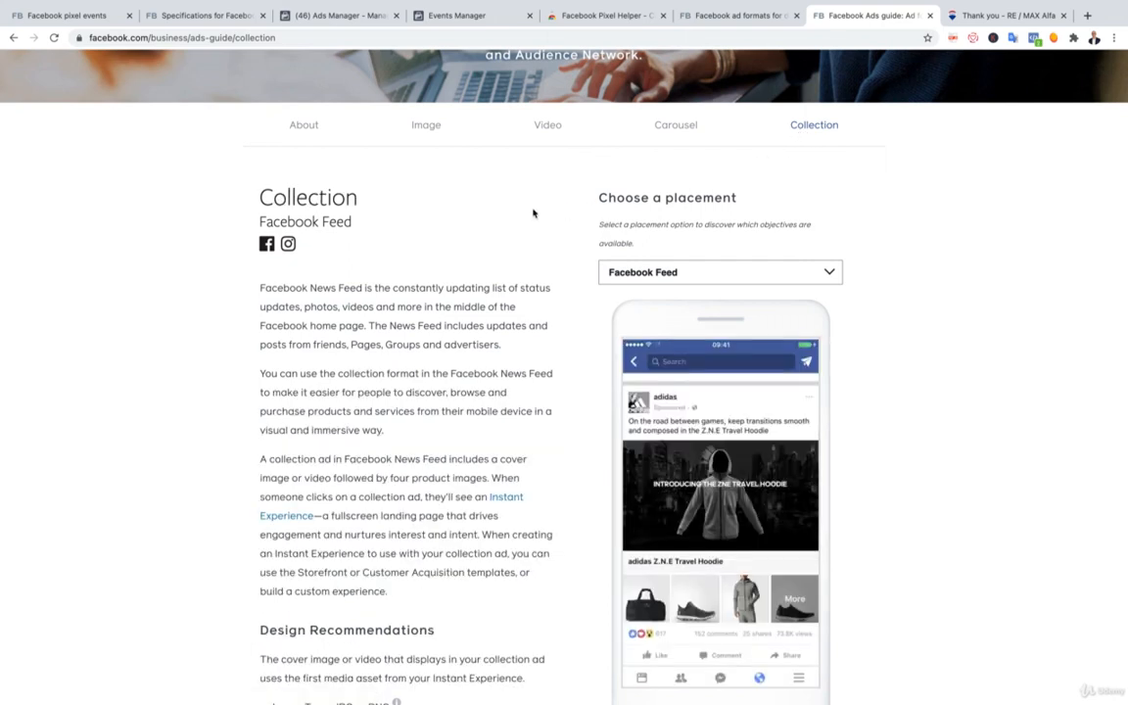
{"action": "scroll", "coordinate": [533, 212], "scroll_direction": "down", "scroll_amount": 1}
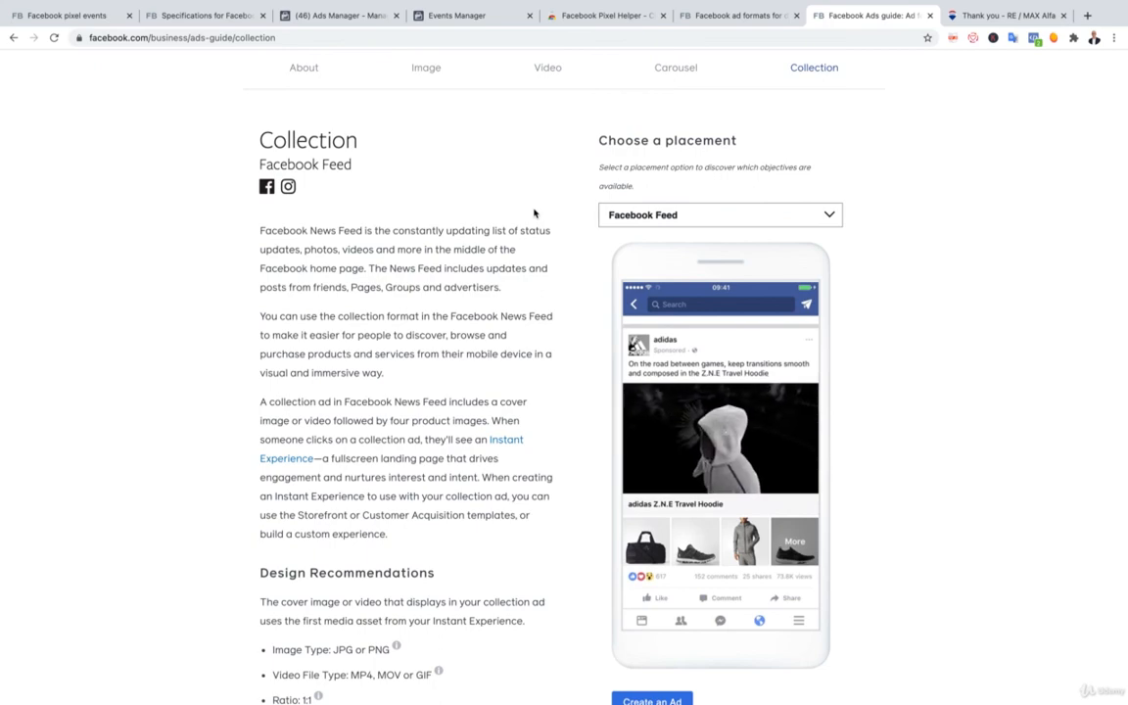
Step: Revisit the pixel overview in Events Manager and return to the new campaign objective choices in Ads Manager
{"action": "left_click", "coordinate": [450, 16]}
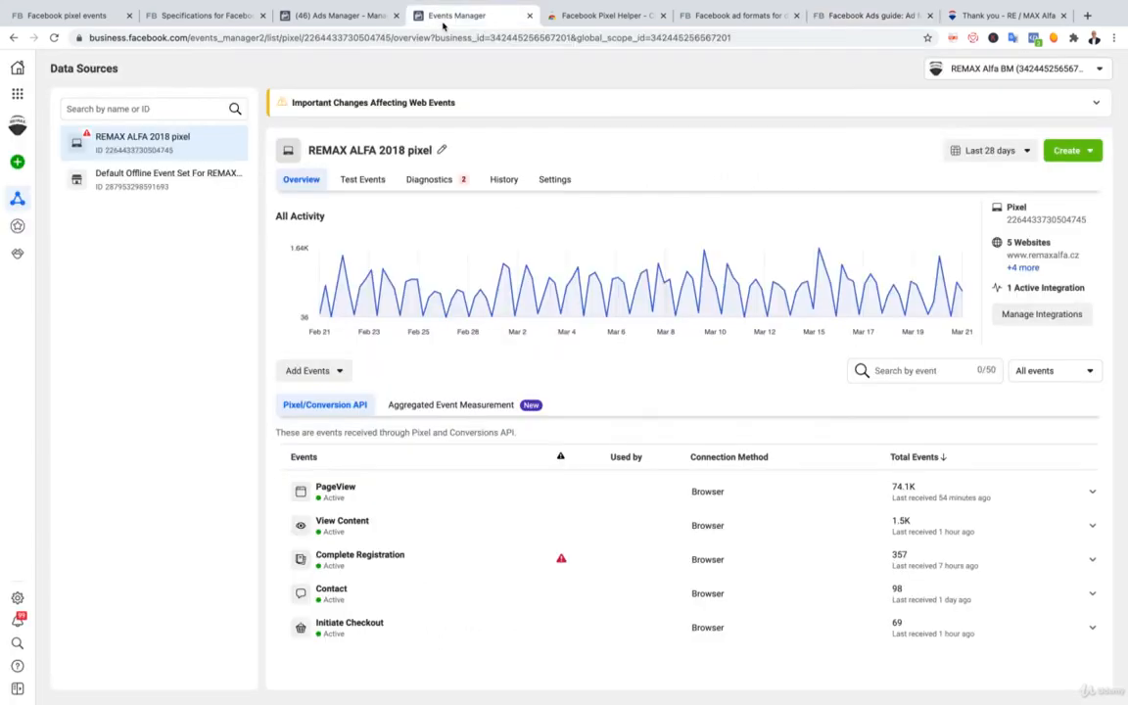
{"action": "left_click", "coordinate": [339, 18]}
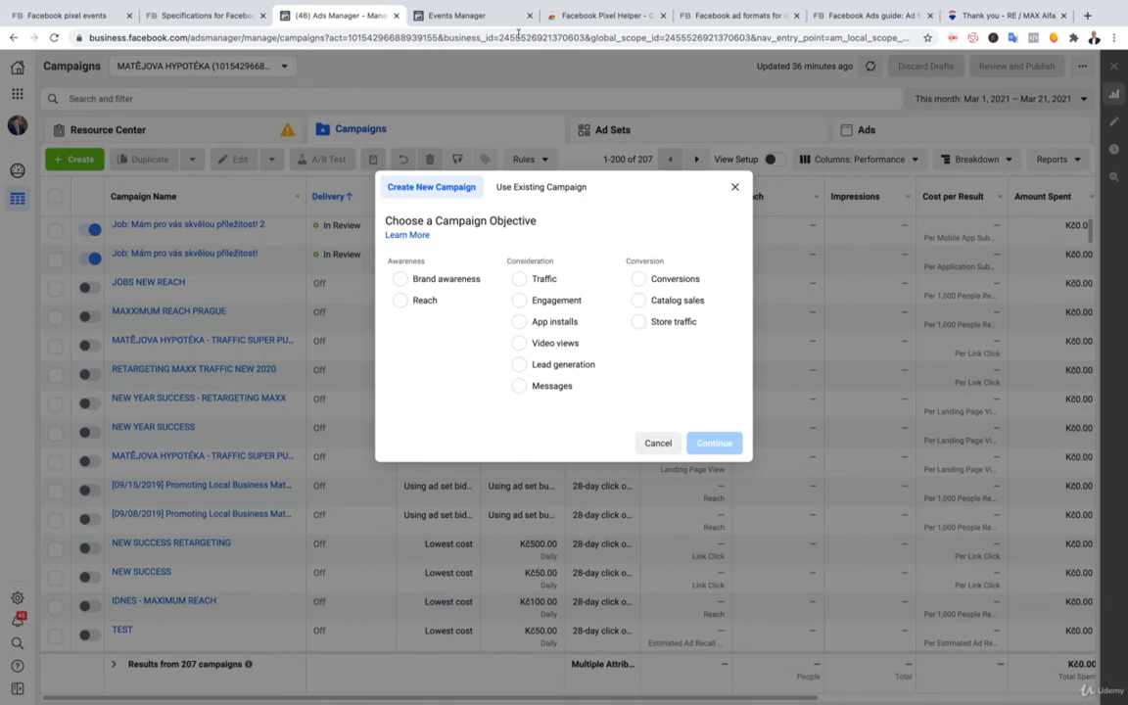
{"action": "left_click", "coordinate": [448, 18]}
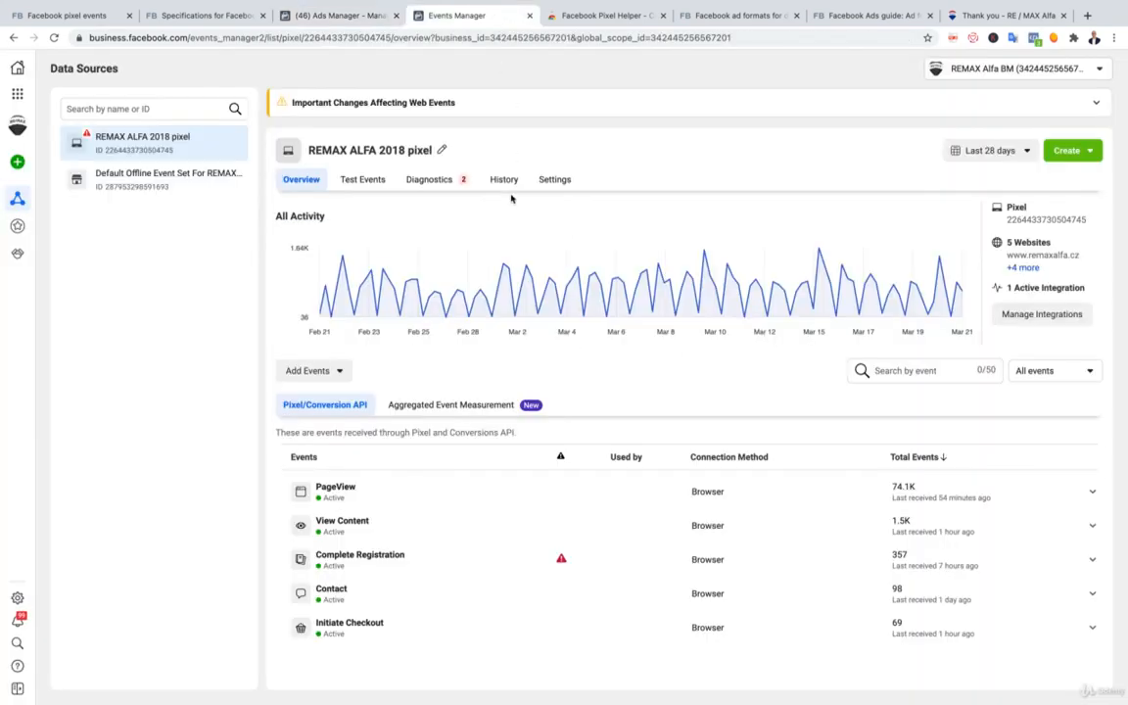
{"action": "left_click", "coordinate": [327, 15]}
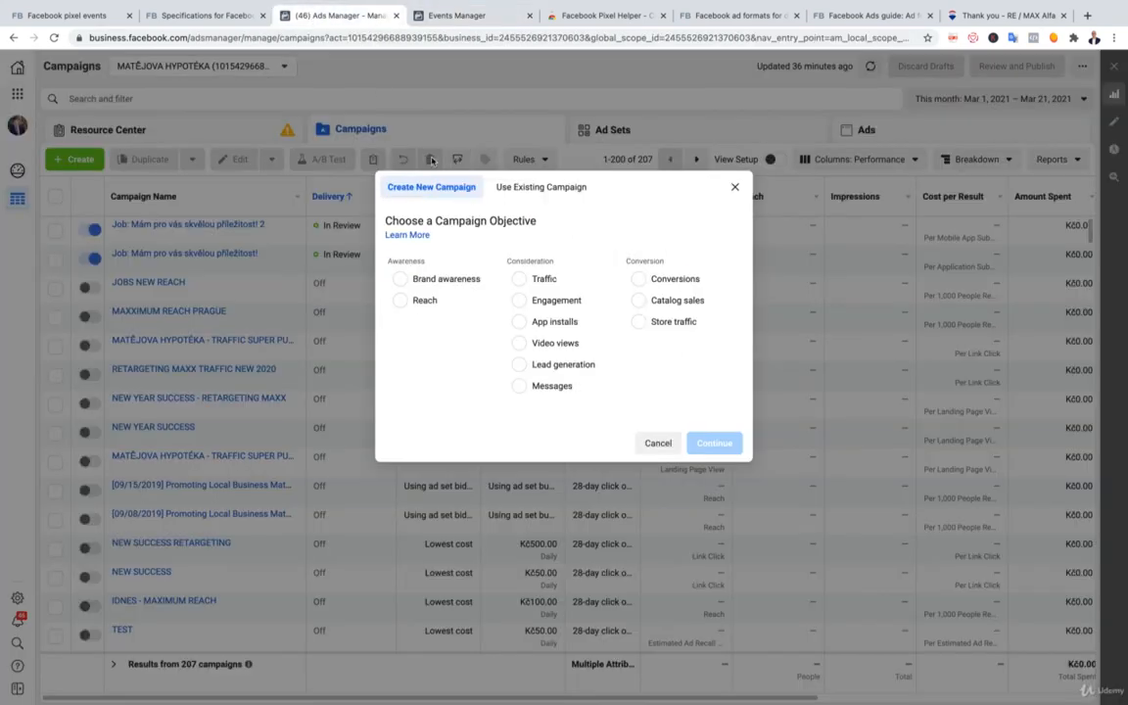